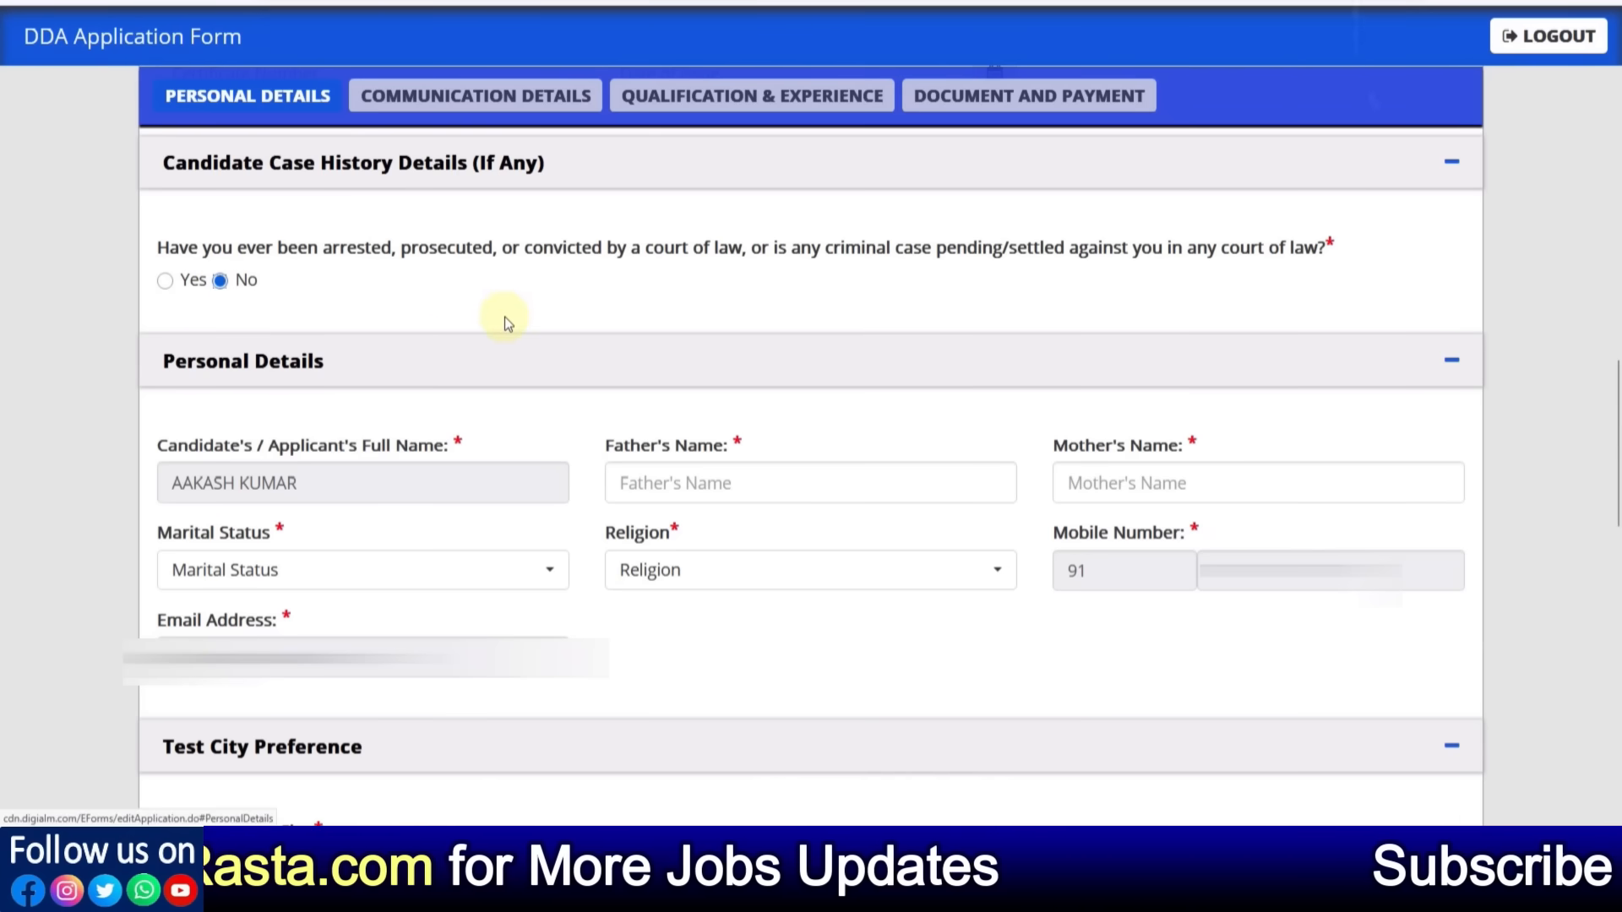
- Set marital status to Unmarried, religion to Hindu and preferred test city to Delhi(NCR)
left_click(736, 492)
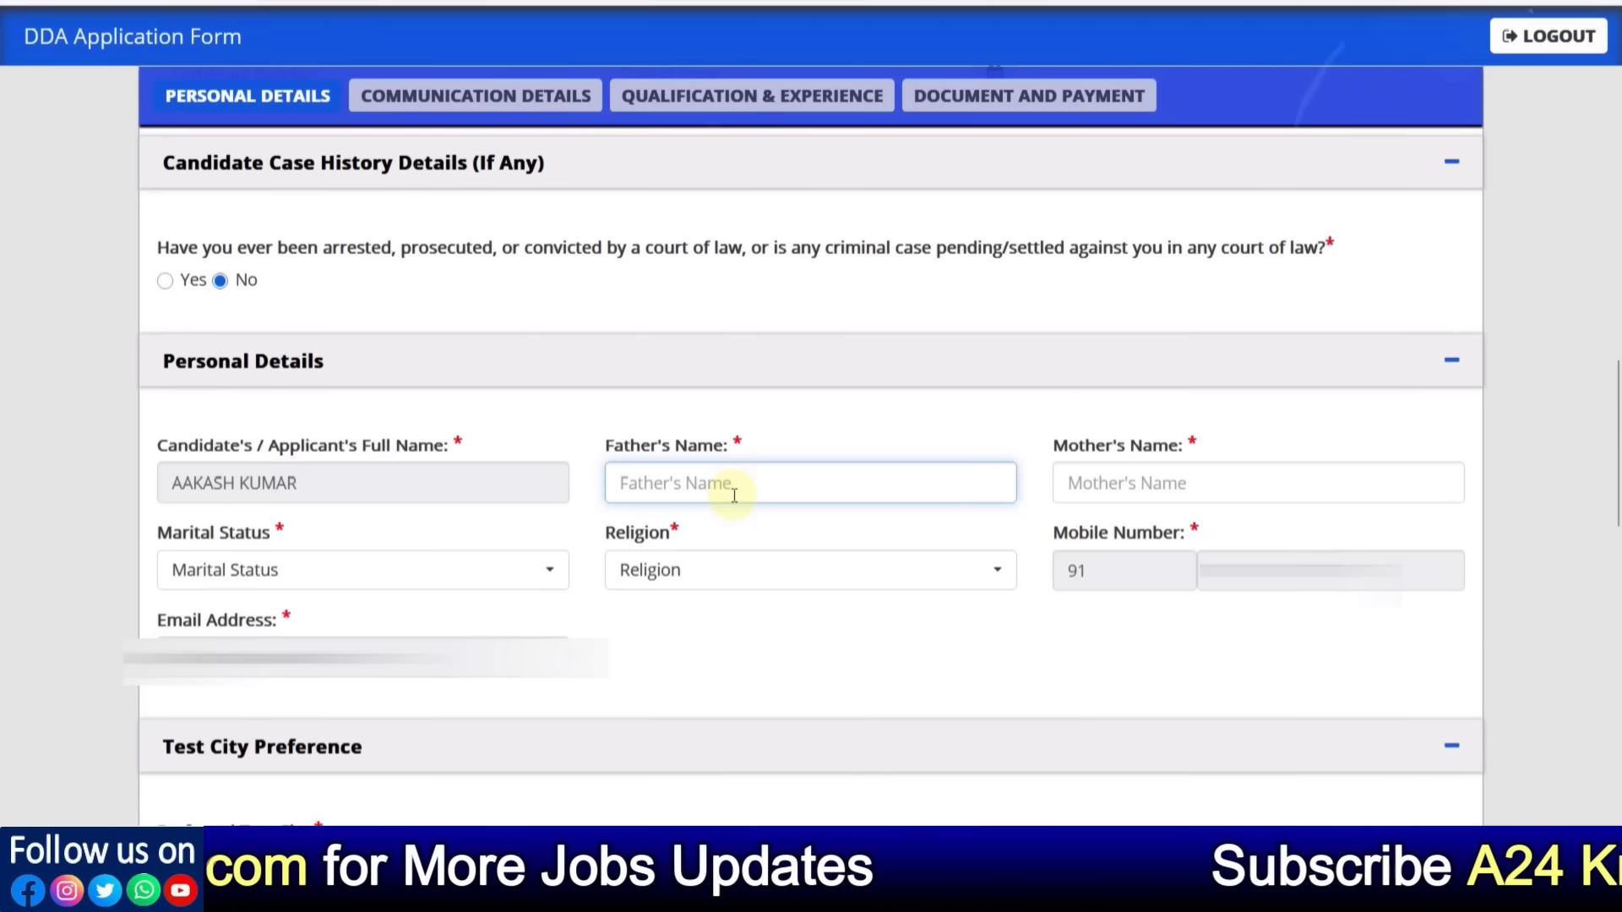
left_click(518, 571)
left_click(287, 445)
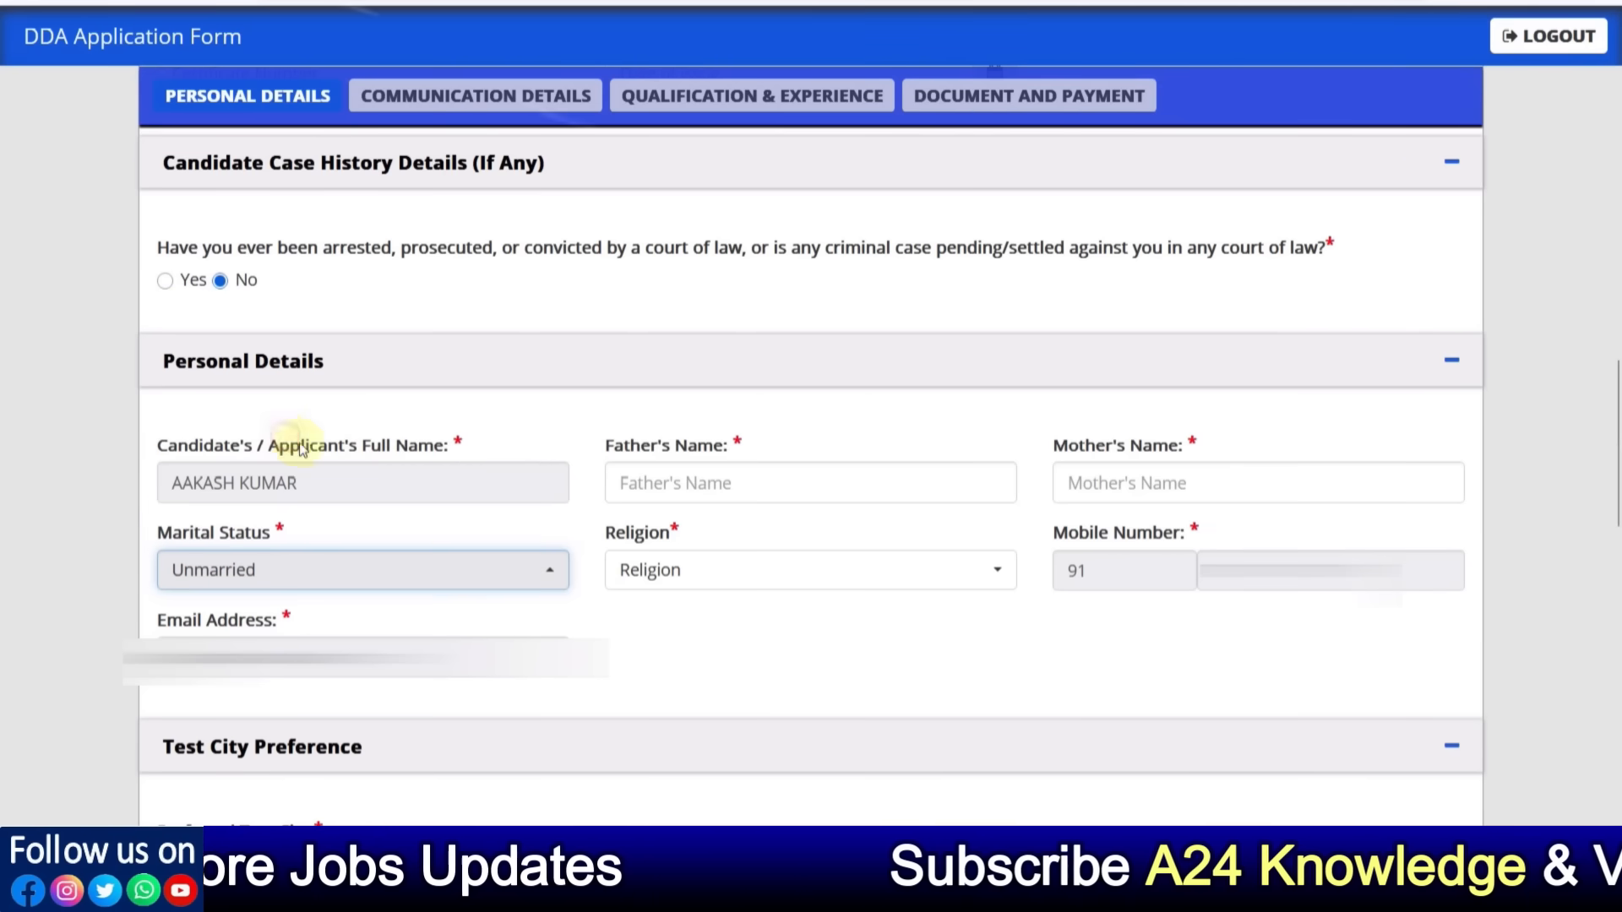
left_click(688, 579)
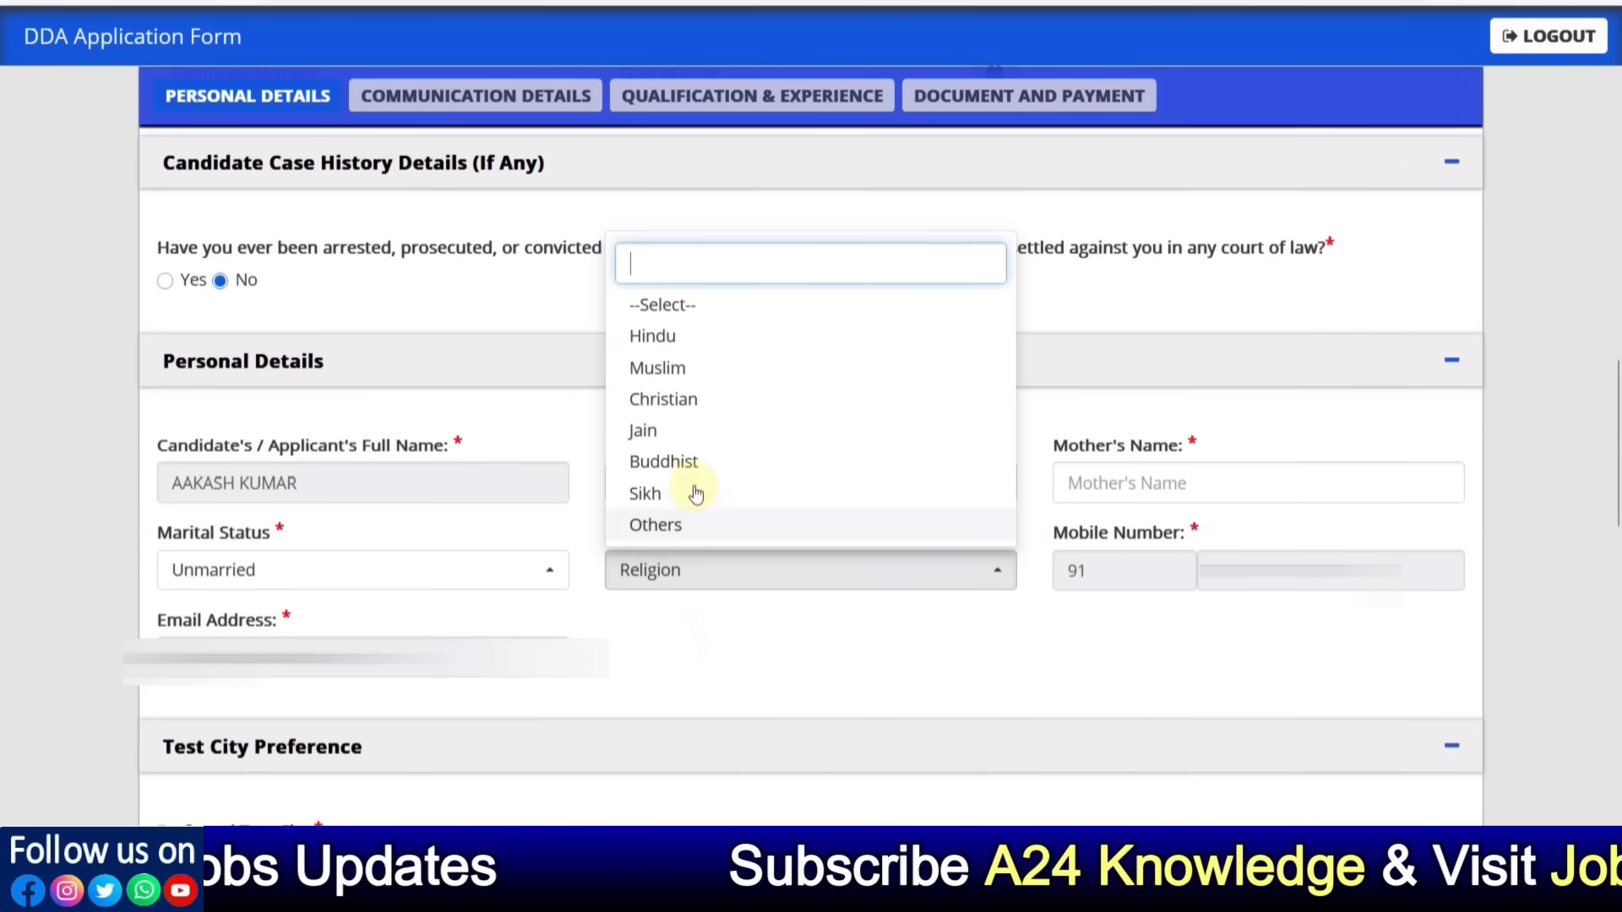
left_click(661, 336)
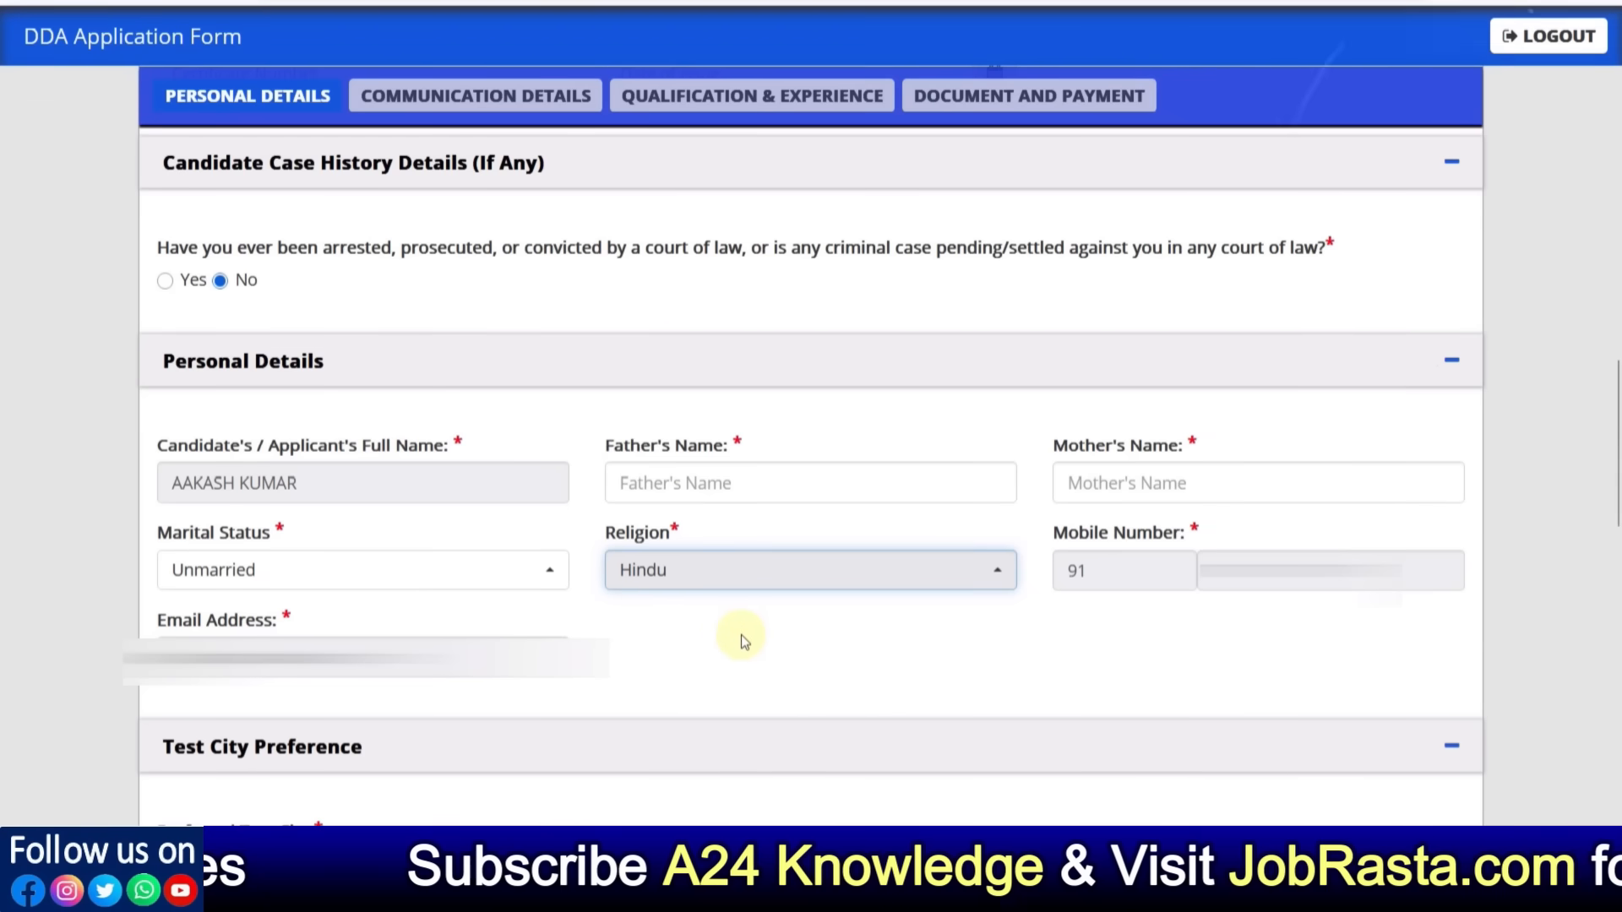
scroll(819, 614, "down", 8)
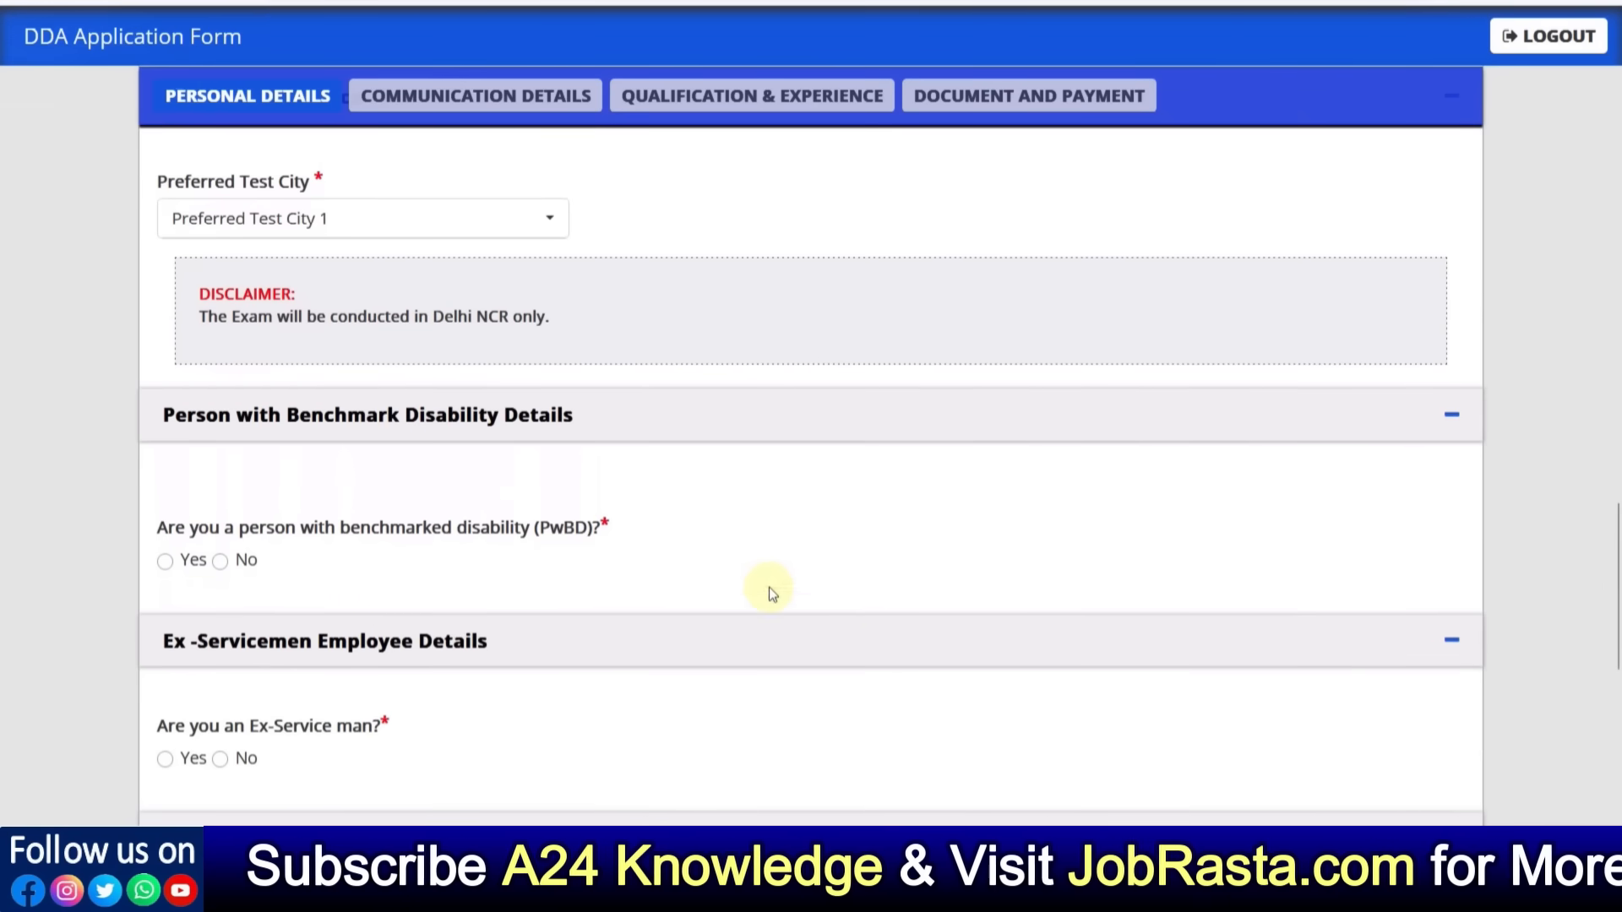
left_click(338, 221)
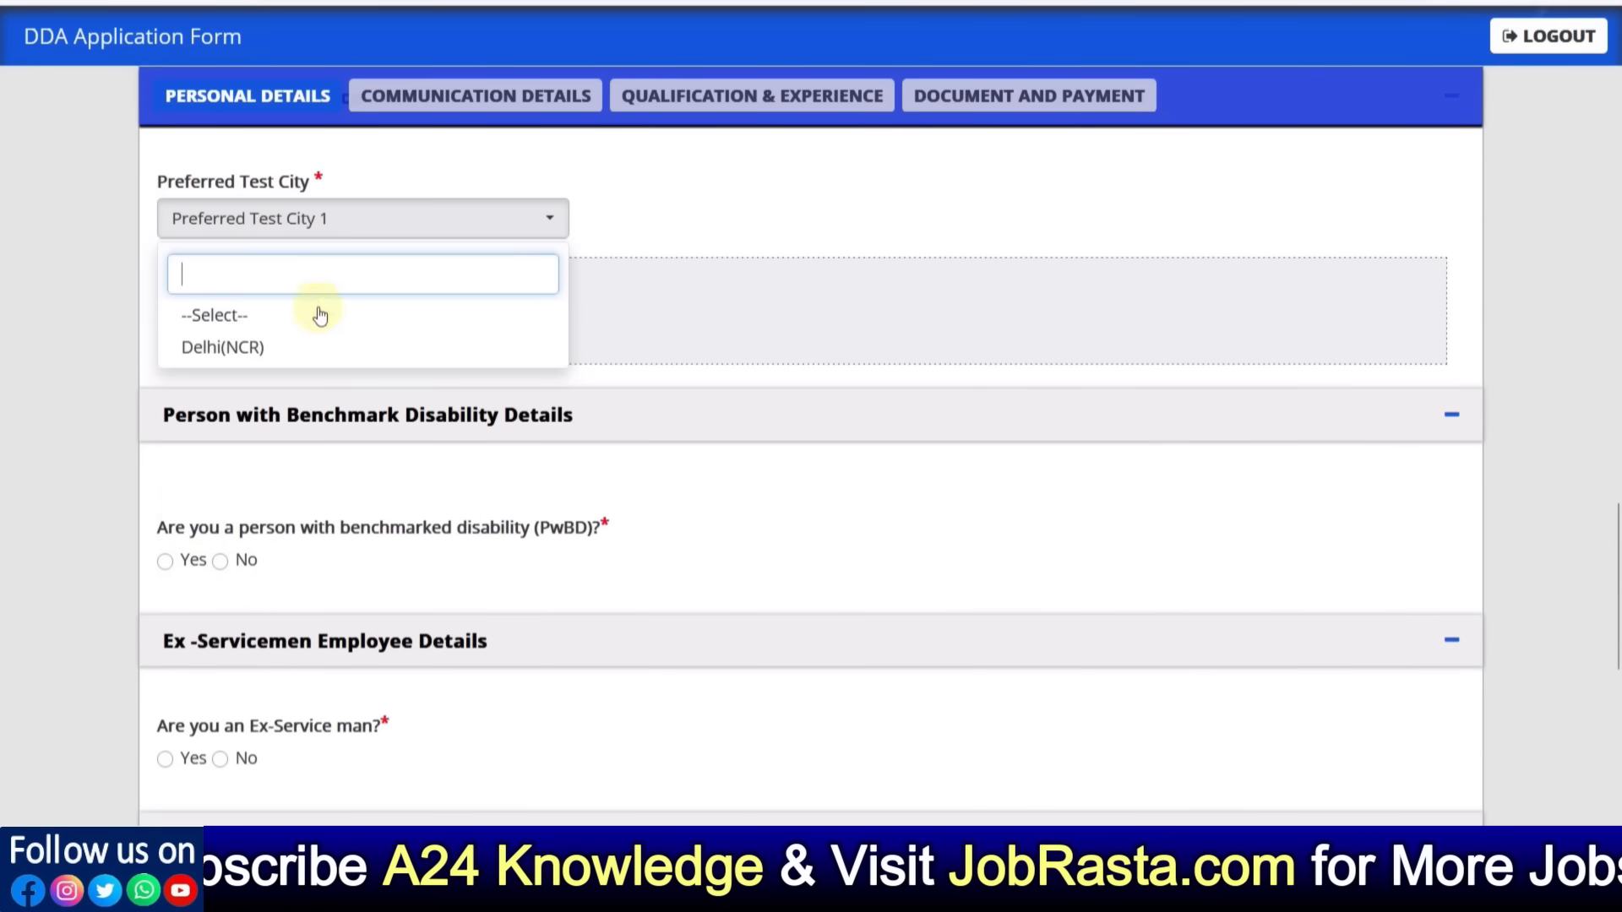
left_click(260, 357)
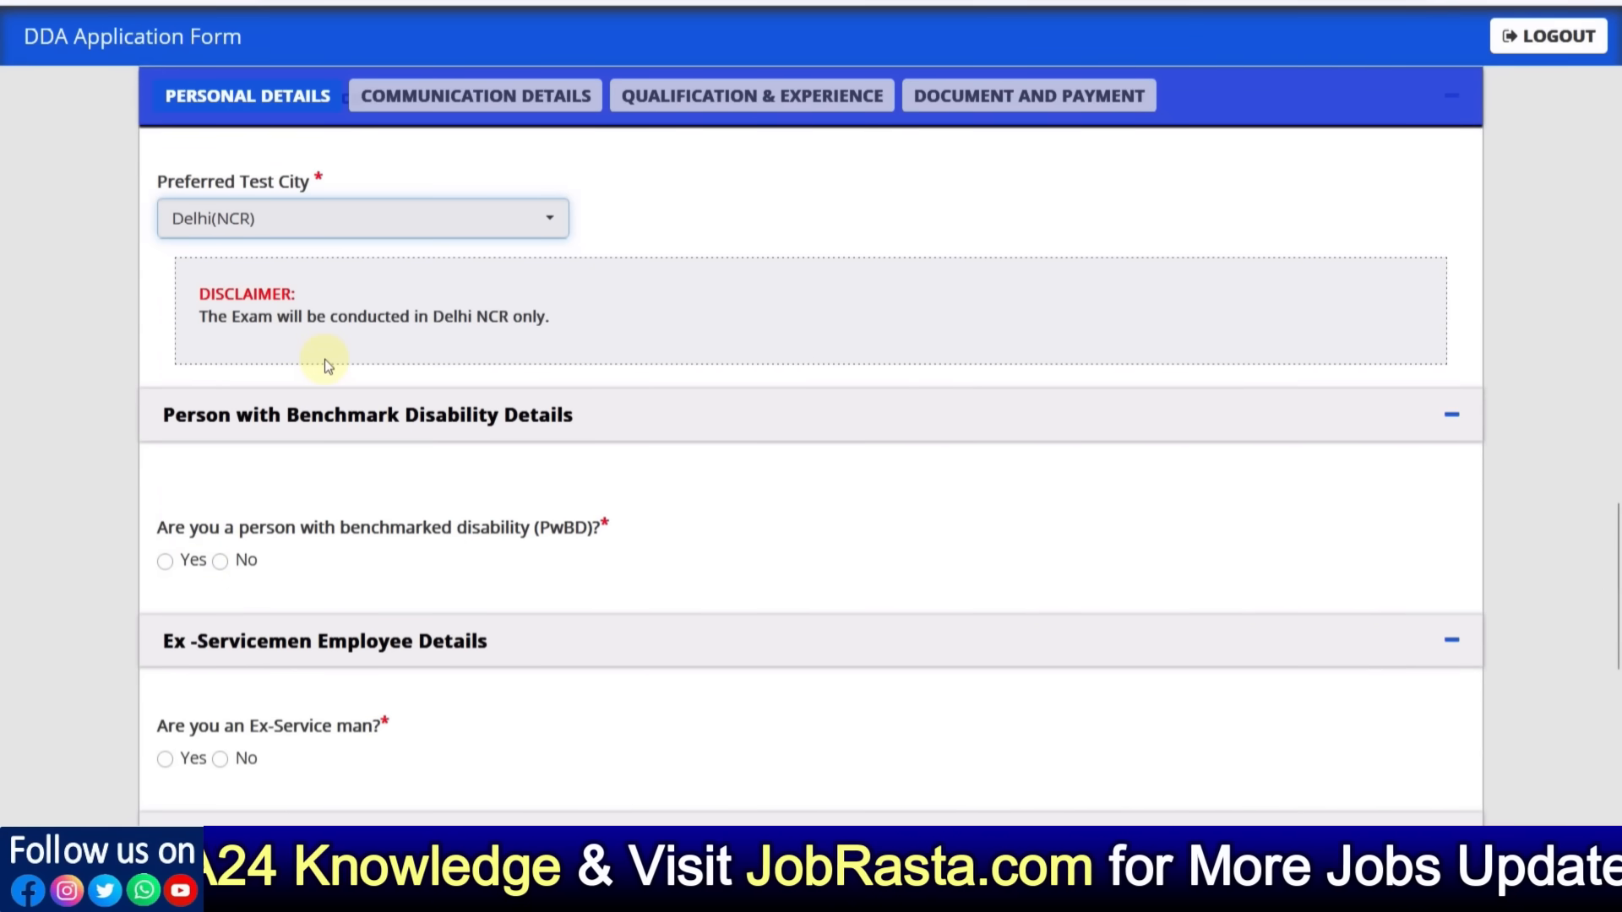
- Answer No to the benchmark disability question and Yes to ex-serviceman
scroll(466, 422, "down", 2)
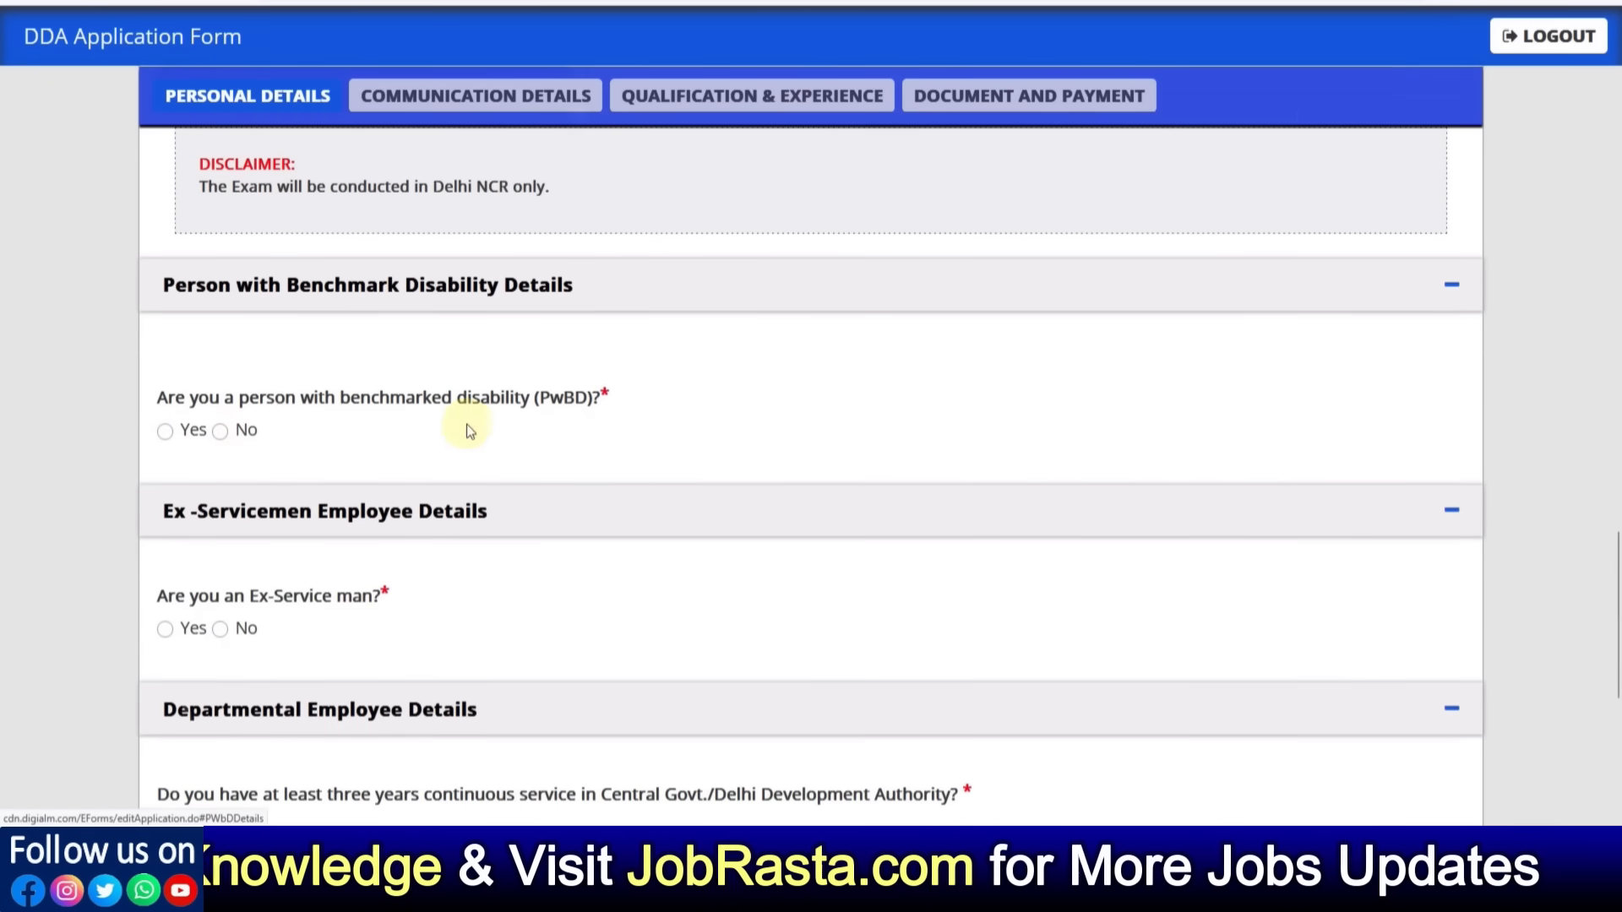
left_click(166, 433)
scroll(524, 494, "down", 2)
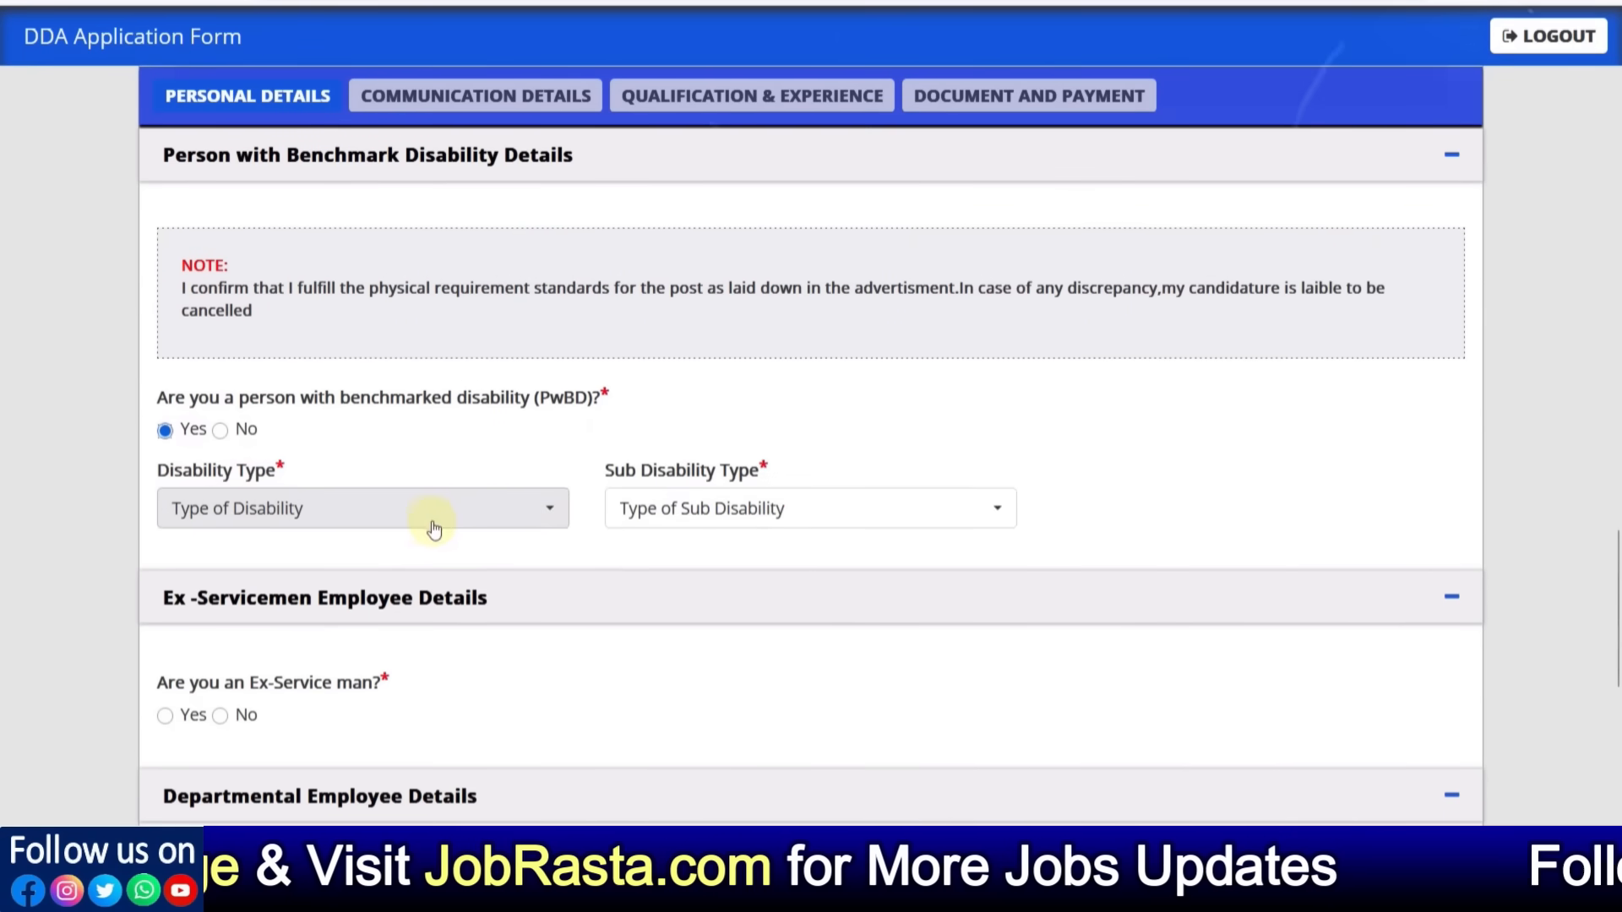
left_click(429, 524)
left_click(670, 510)
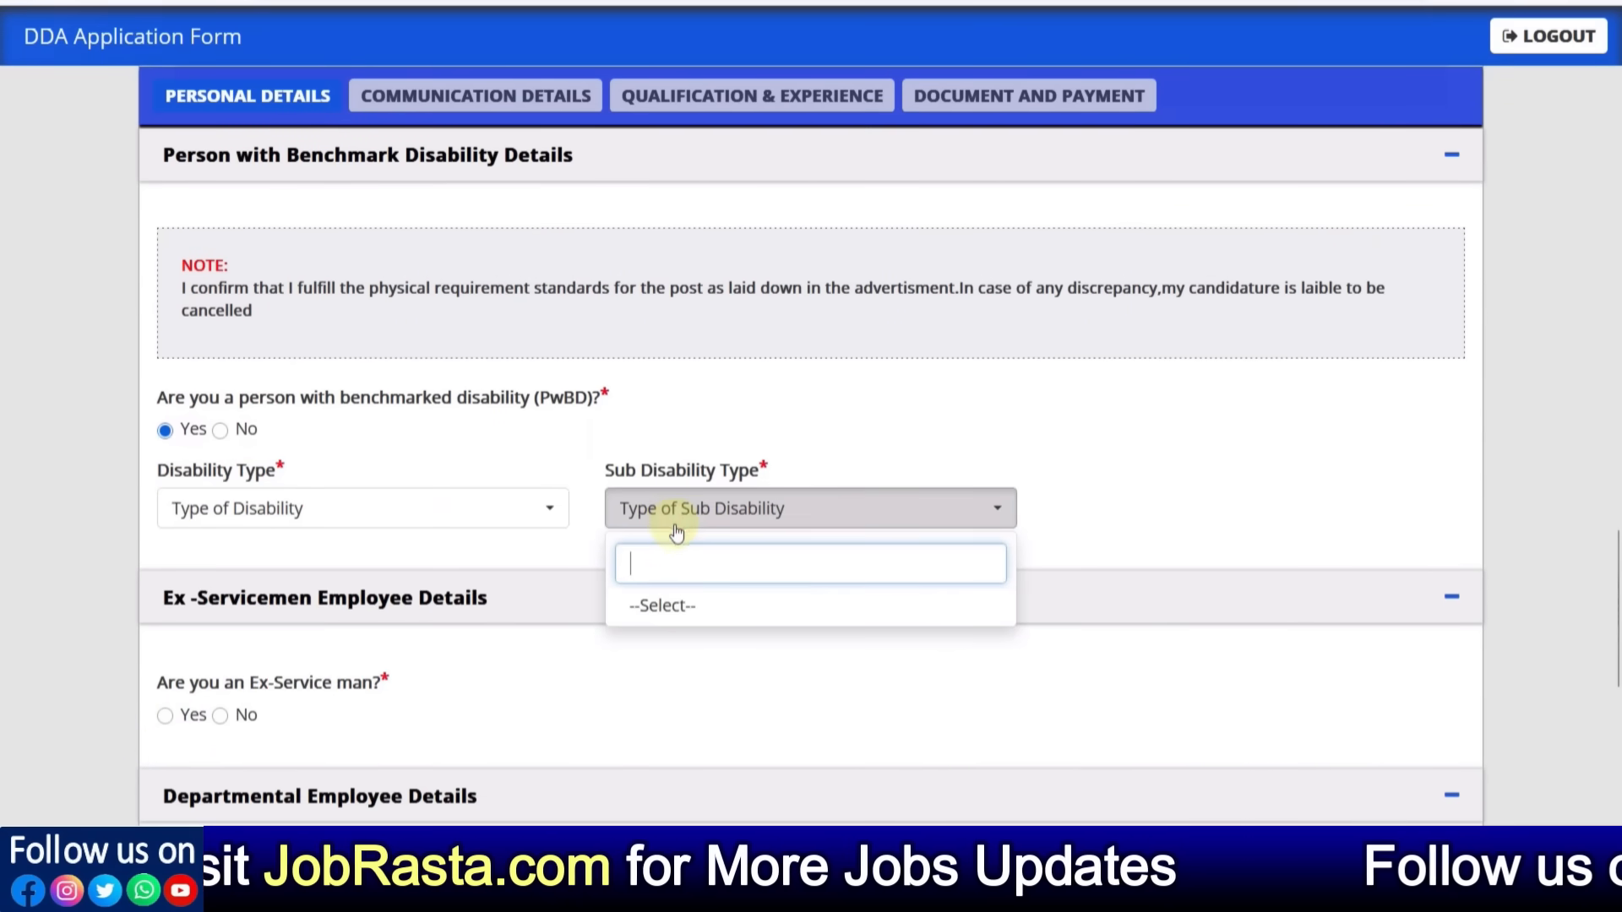
left_click(397, 517)
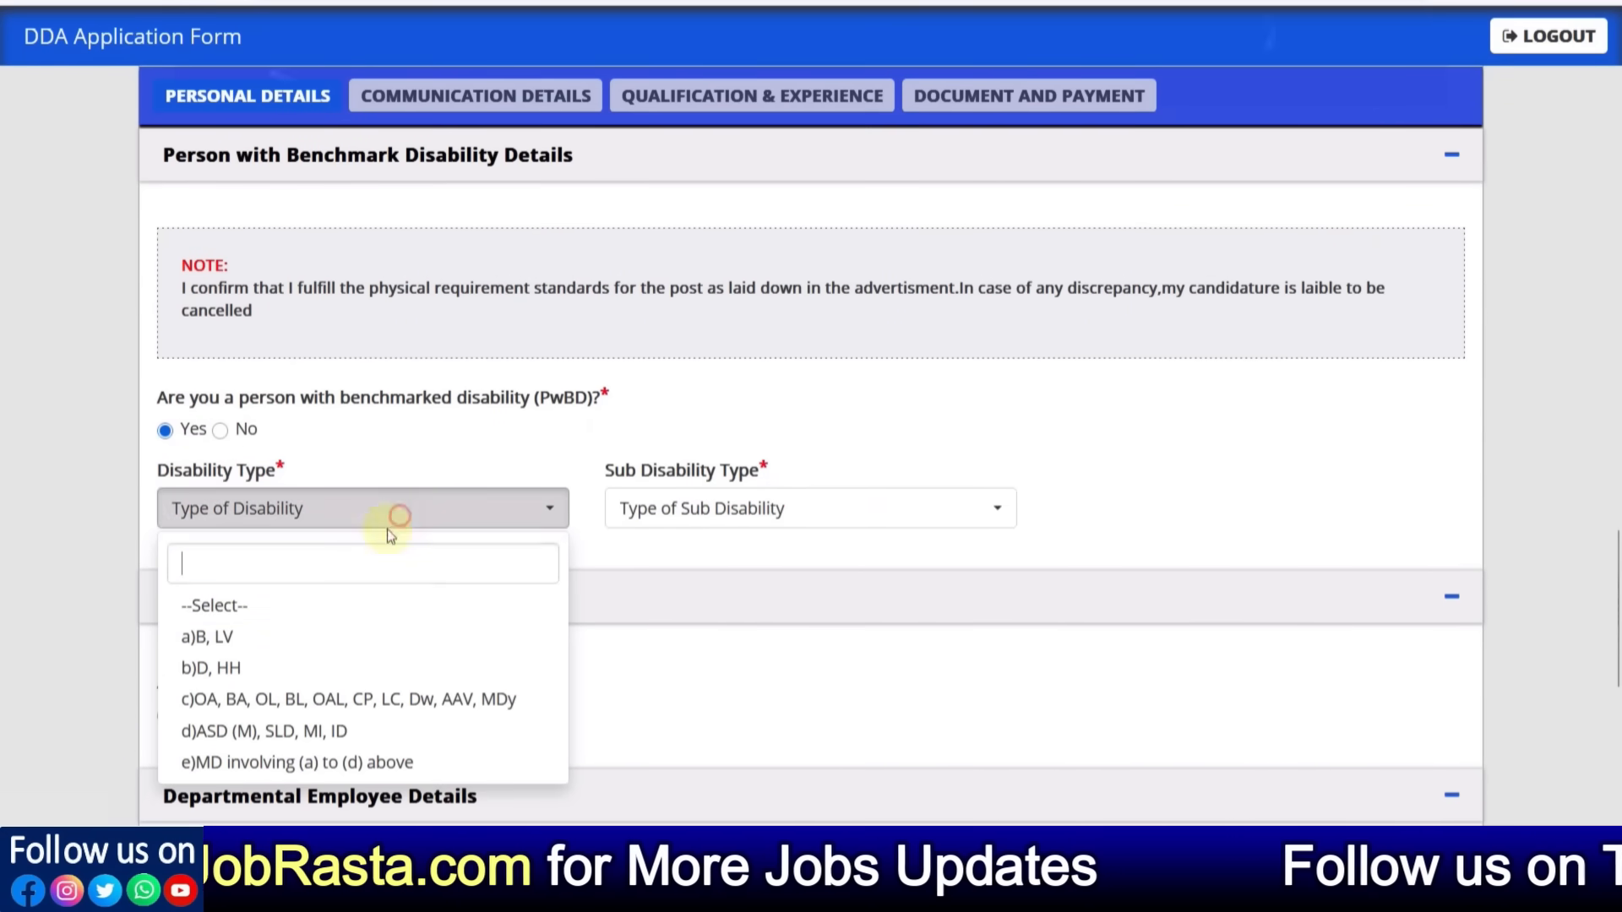
left_click(220, 430)
scroll(509, 534, "down", 2)
left_click(165, 369)
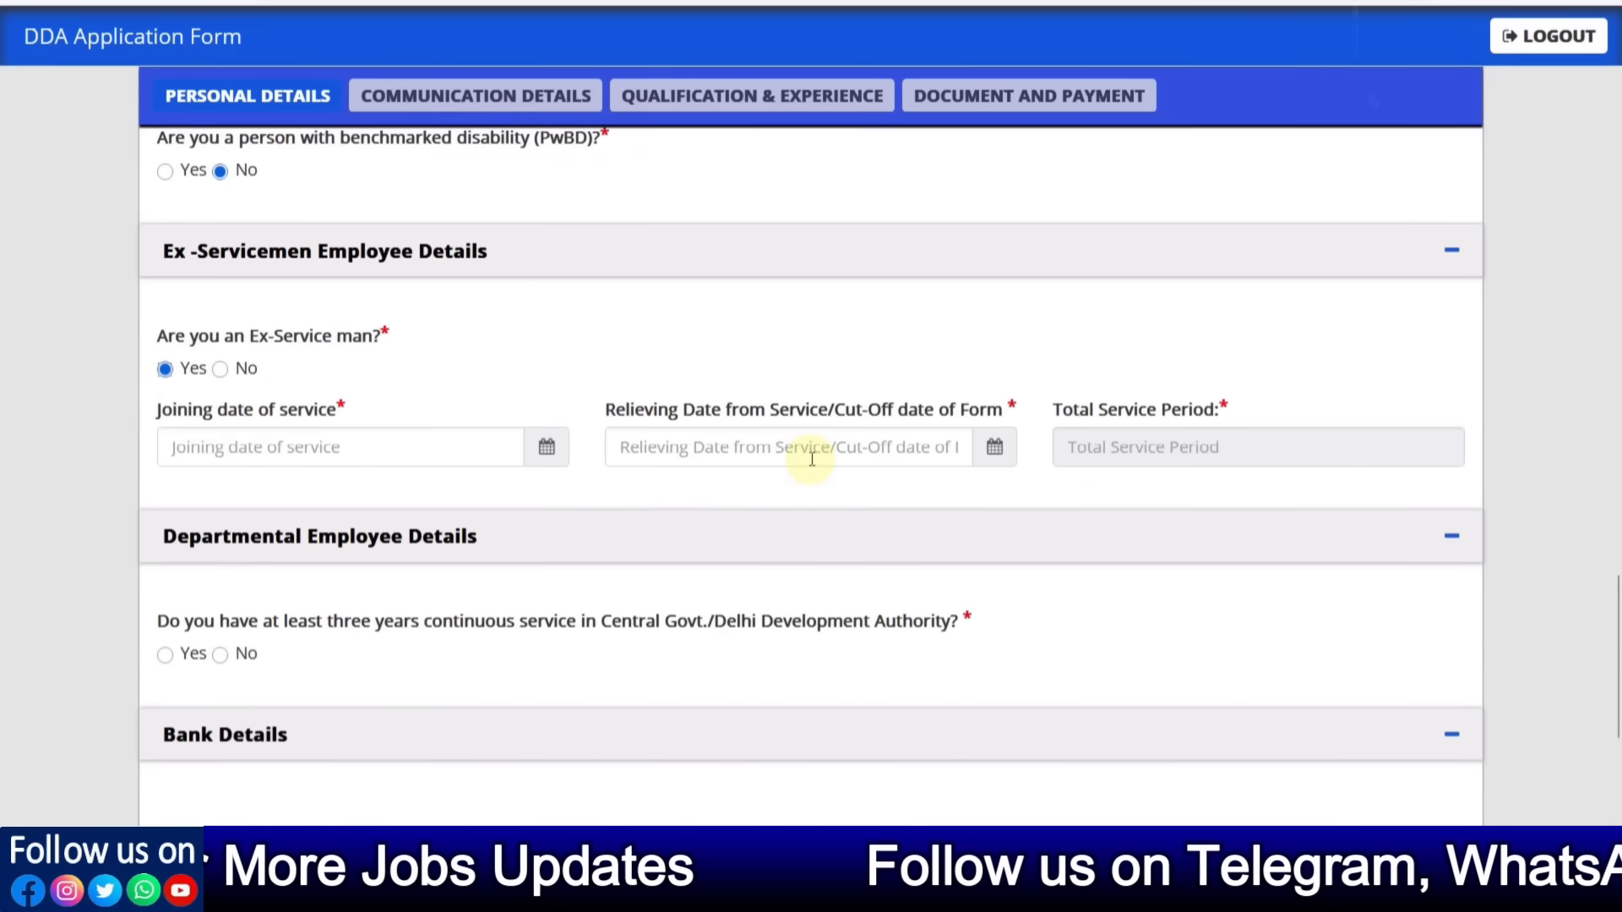
- Answer No to ex-serviceman and No to three years continuous government service
left_click(220, 369)
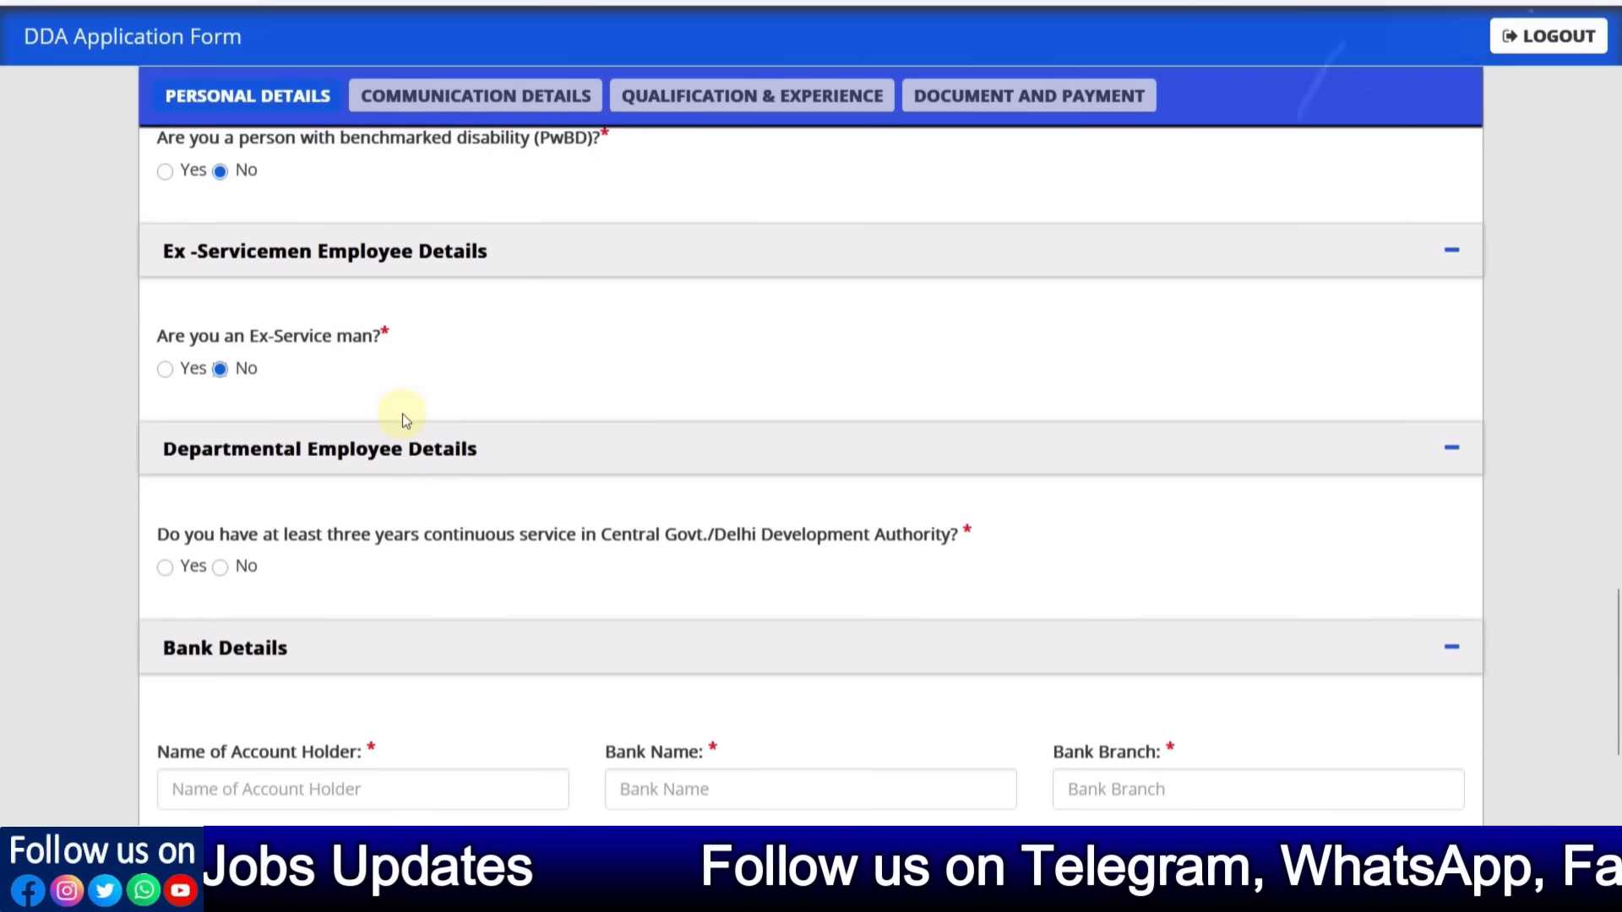
scroll(403, 414, "down", 3)
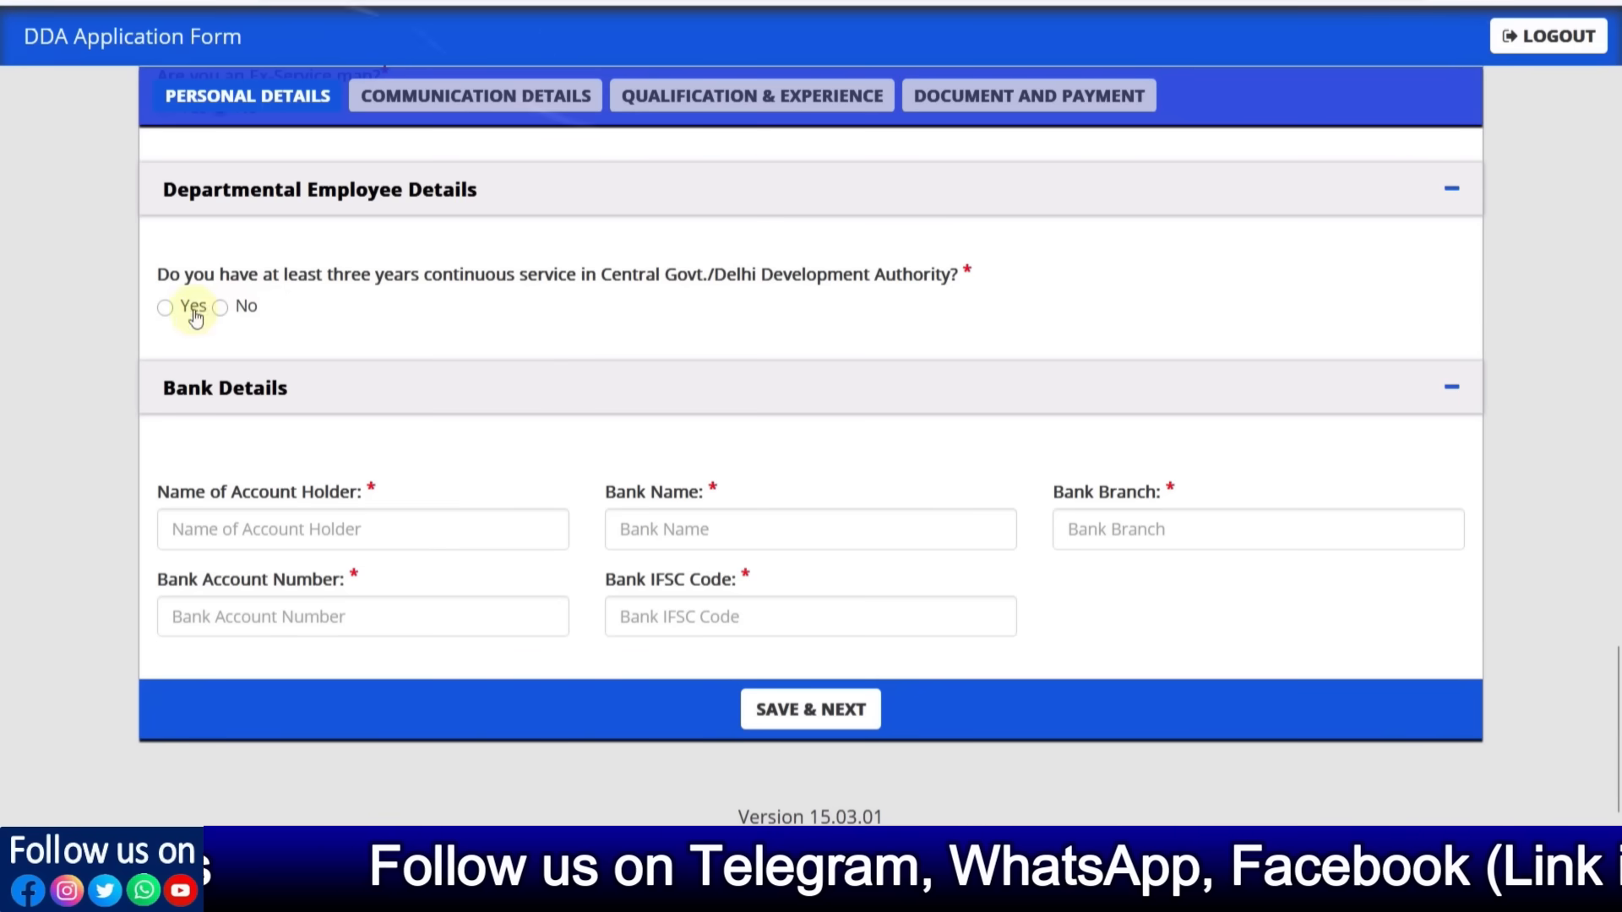
left_click(164, 307)
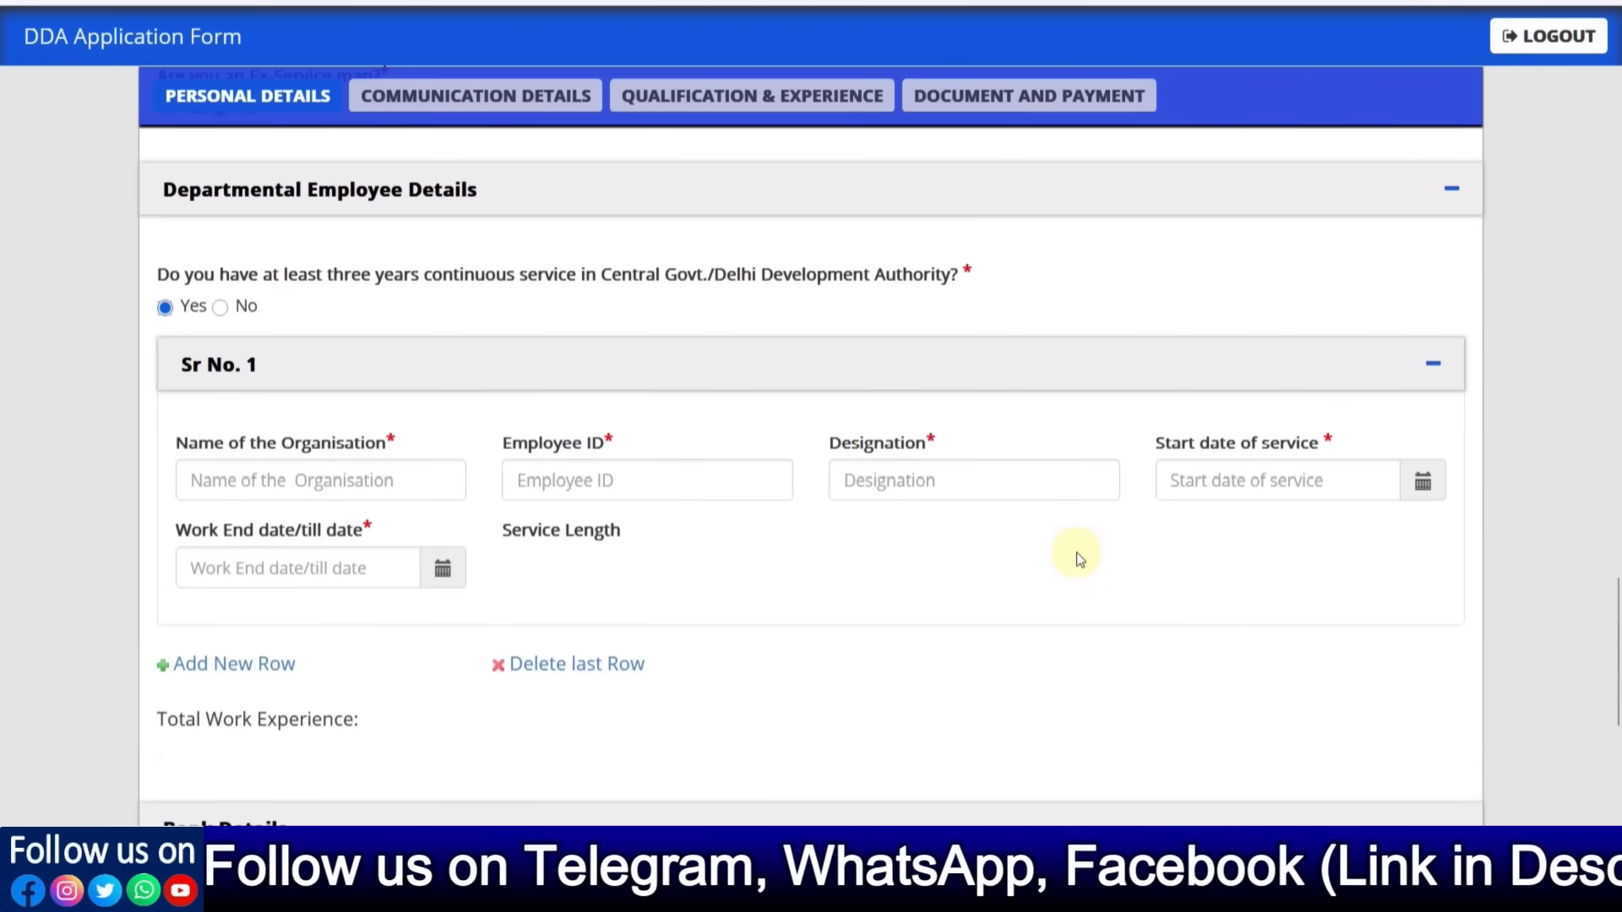
left_click(220, 308)
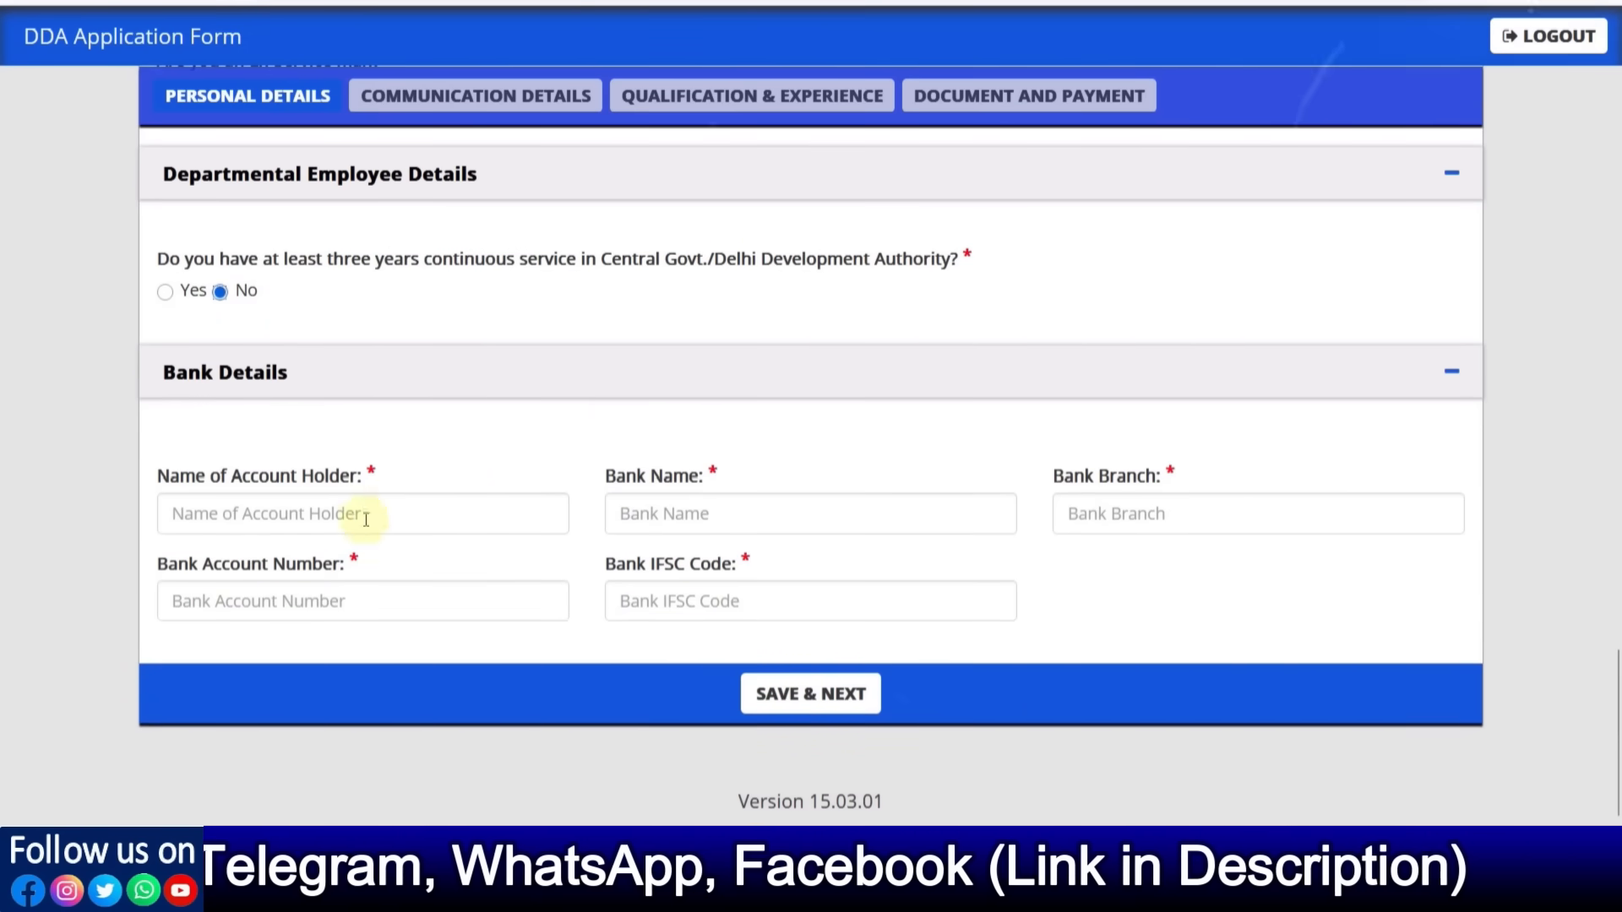
- Go through the Bank Details fields: account holder, bank name, branch, account number, IFSC
left_click(283, 522)
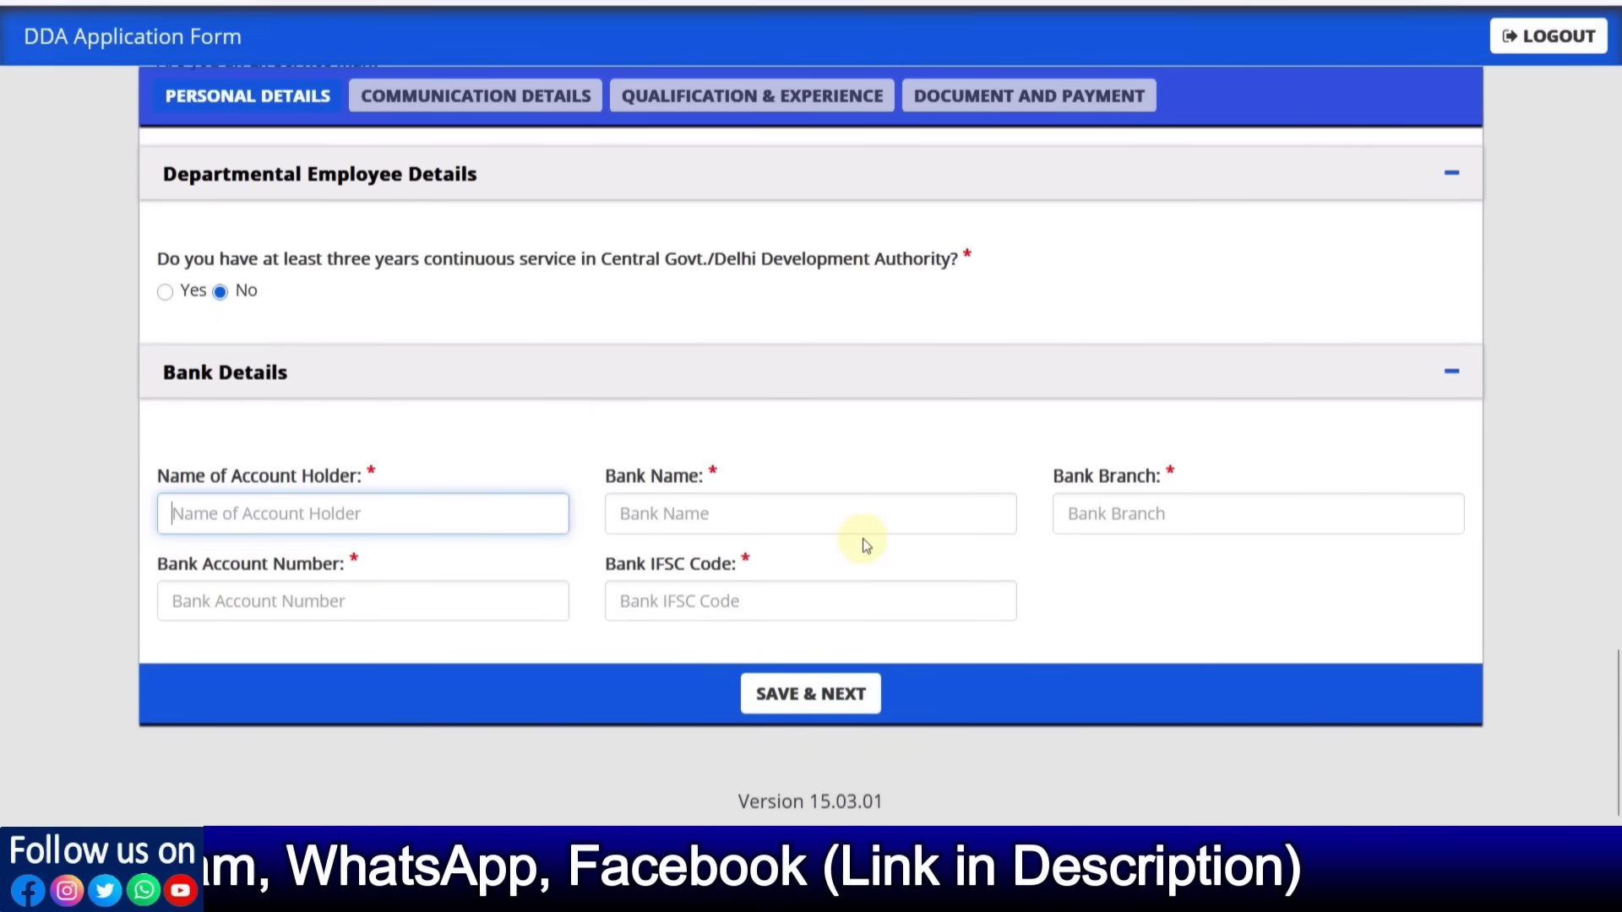
left_click(768, 511)
left_click(1097, 514)
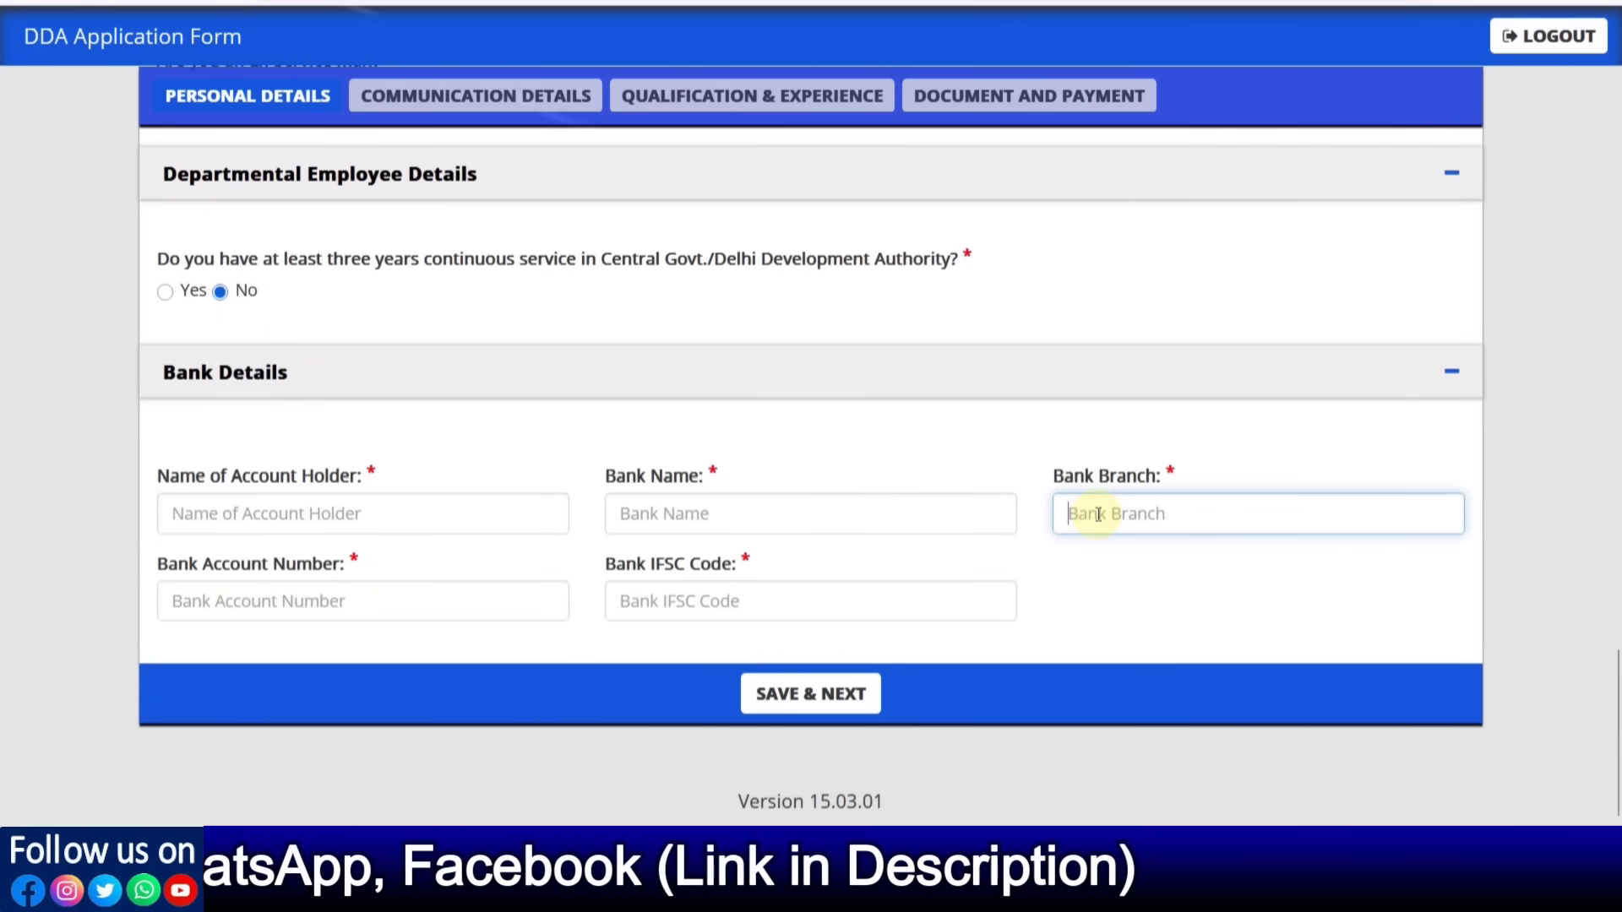
left_click(458, 583)
left_click(662, 607)
left_click(1172, 605)
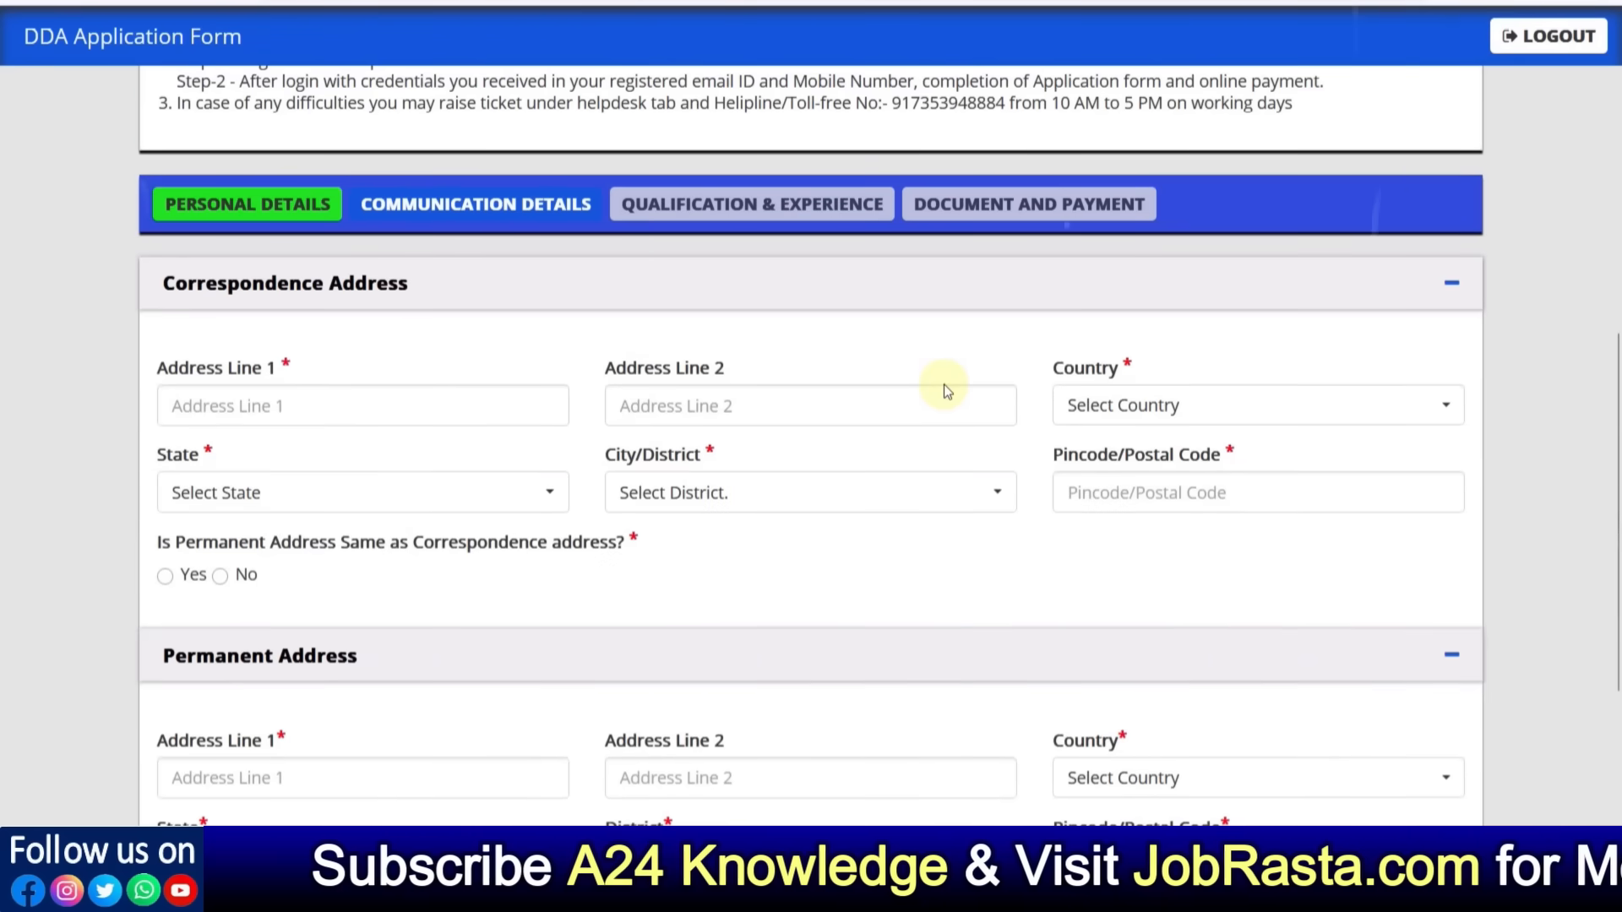
- Fill the correspondence address: line 1 '7', India, Rajasthan, Alwar
scroll(503, 423, "down", 2)
left_click(296, 285)
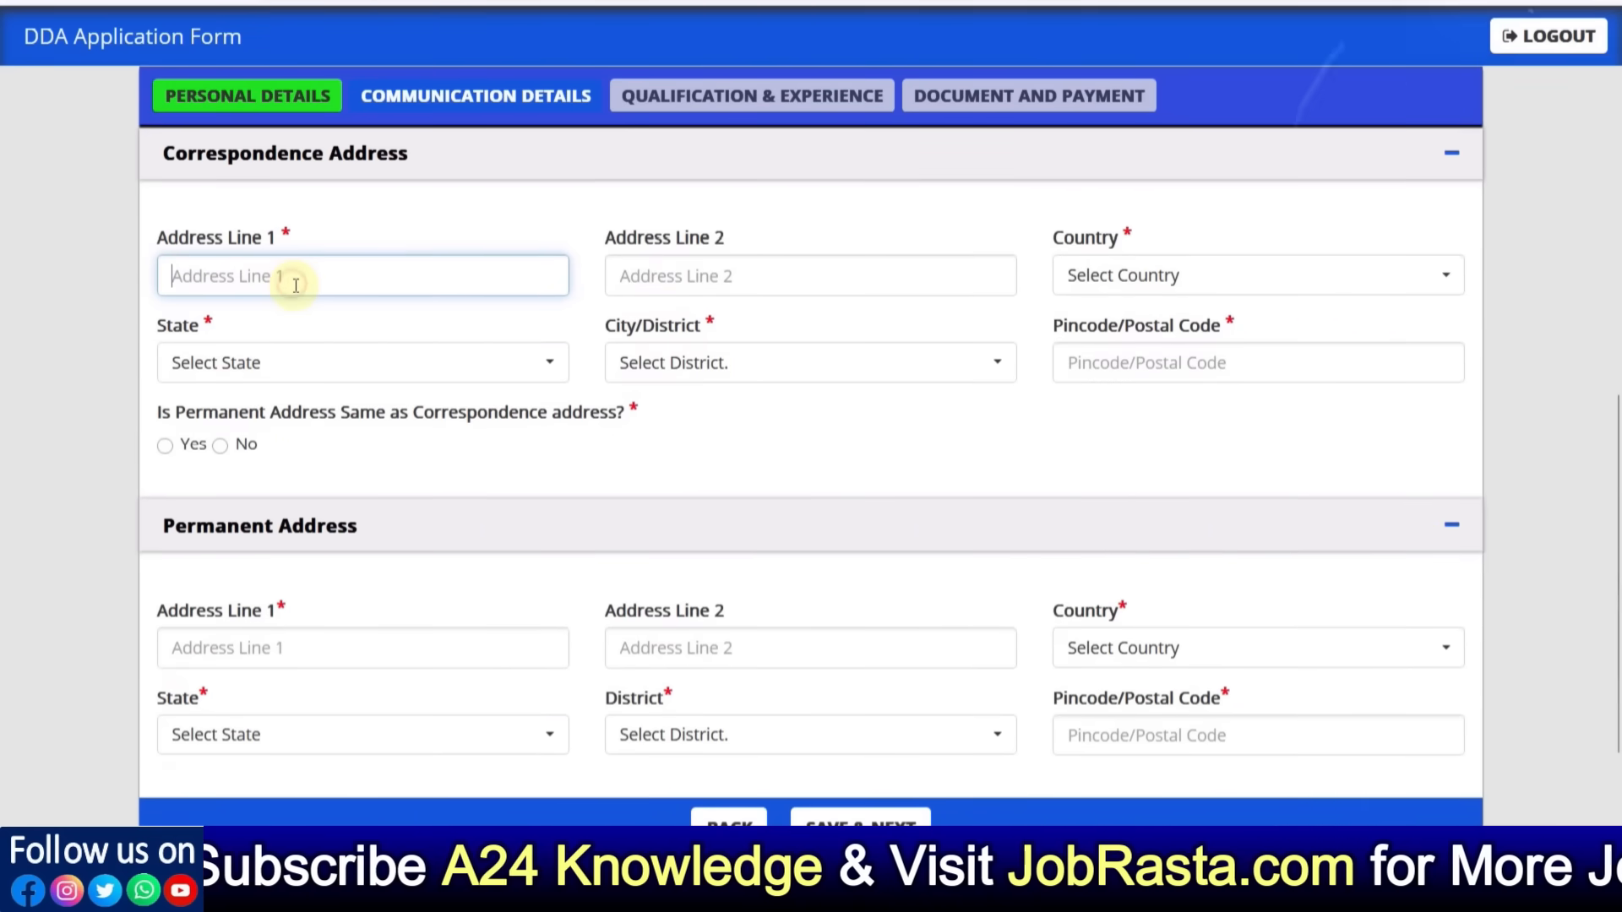
type("78")
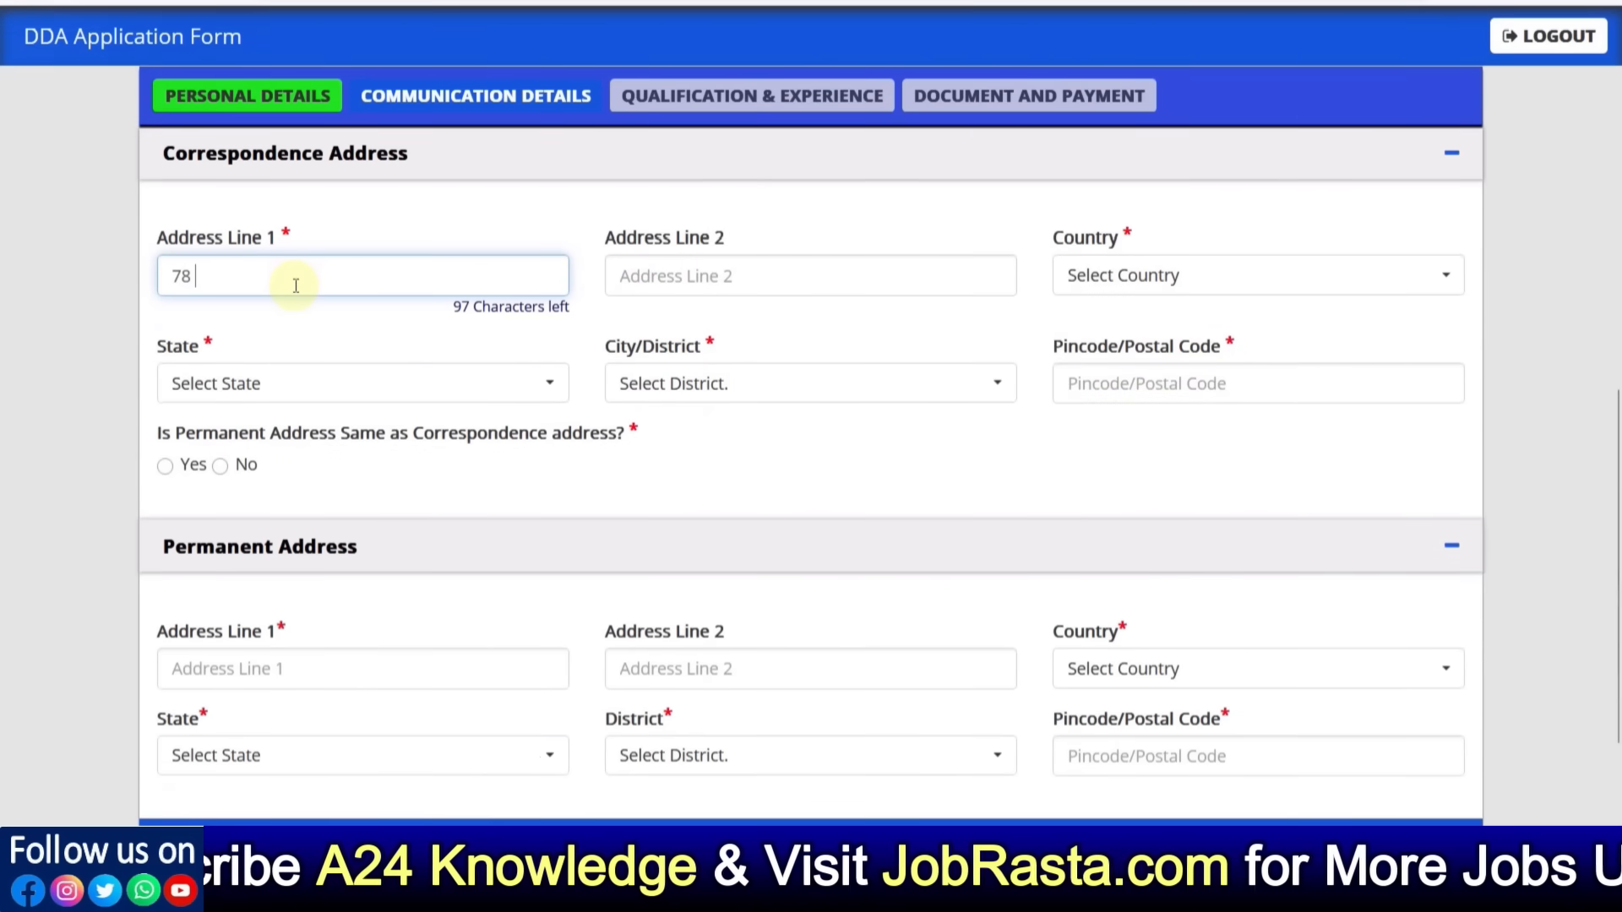
left_click(1132, 283)
left_click(1099, 403)
left_click(380, 363)
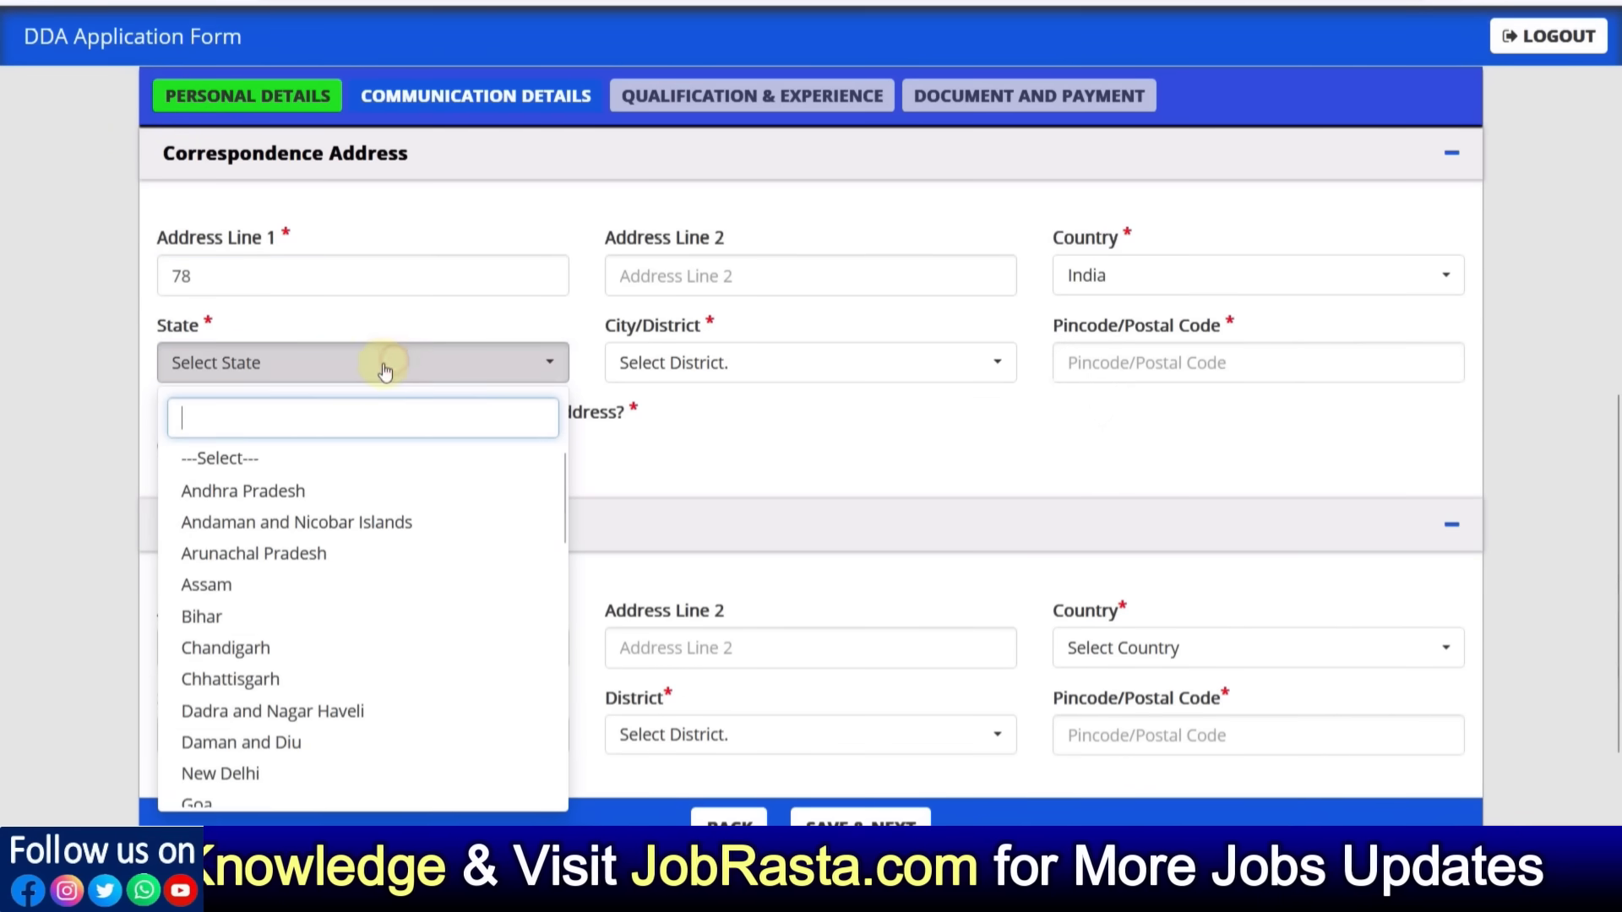
scroll(343, 591, "down", 5)
left_click(292, 574)
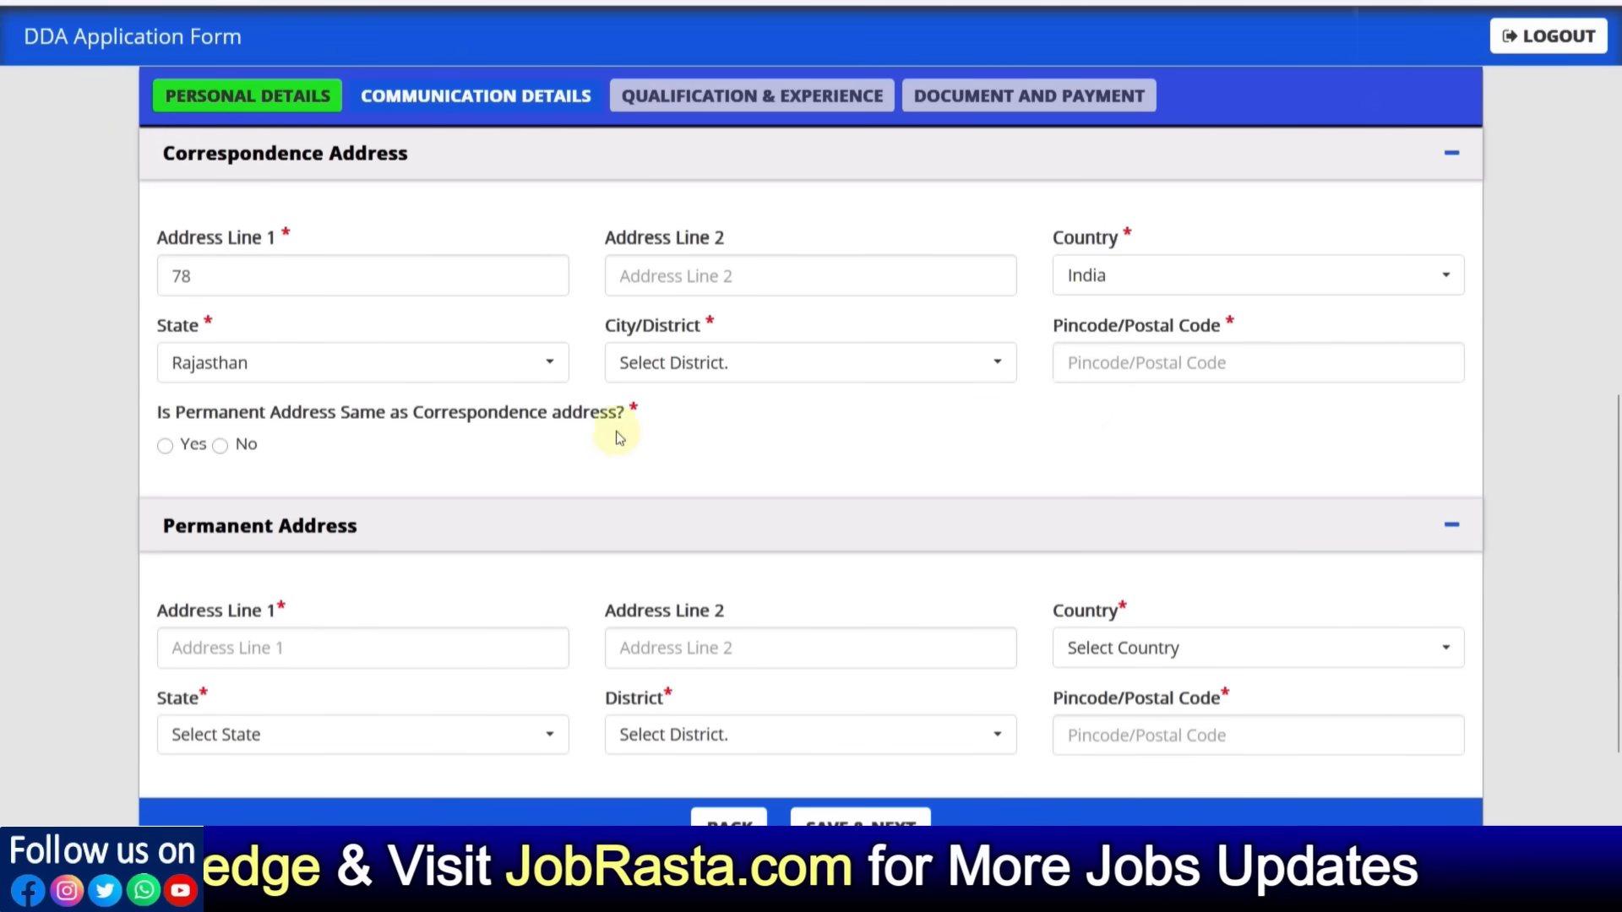
left_click(673, 380)
left_click(653, 490)
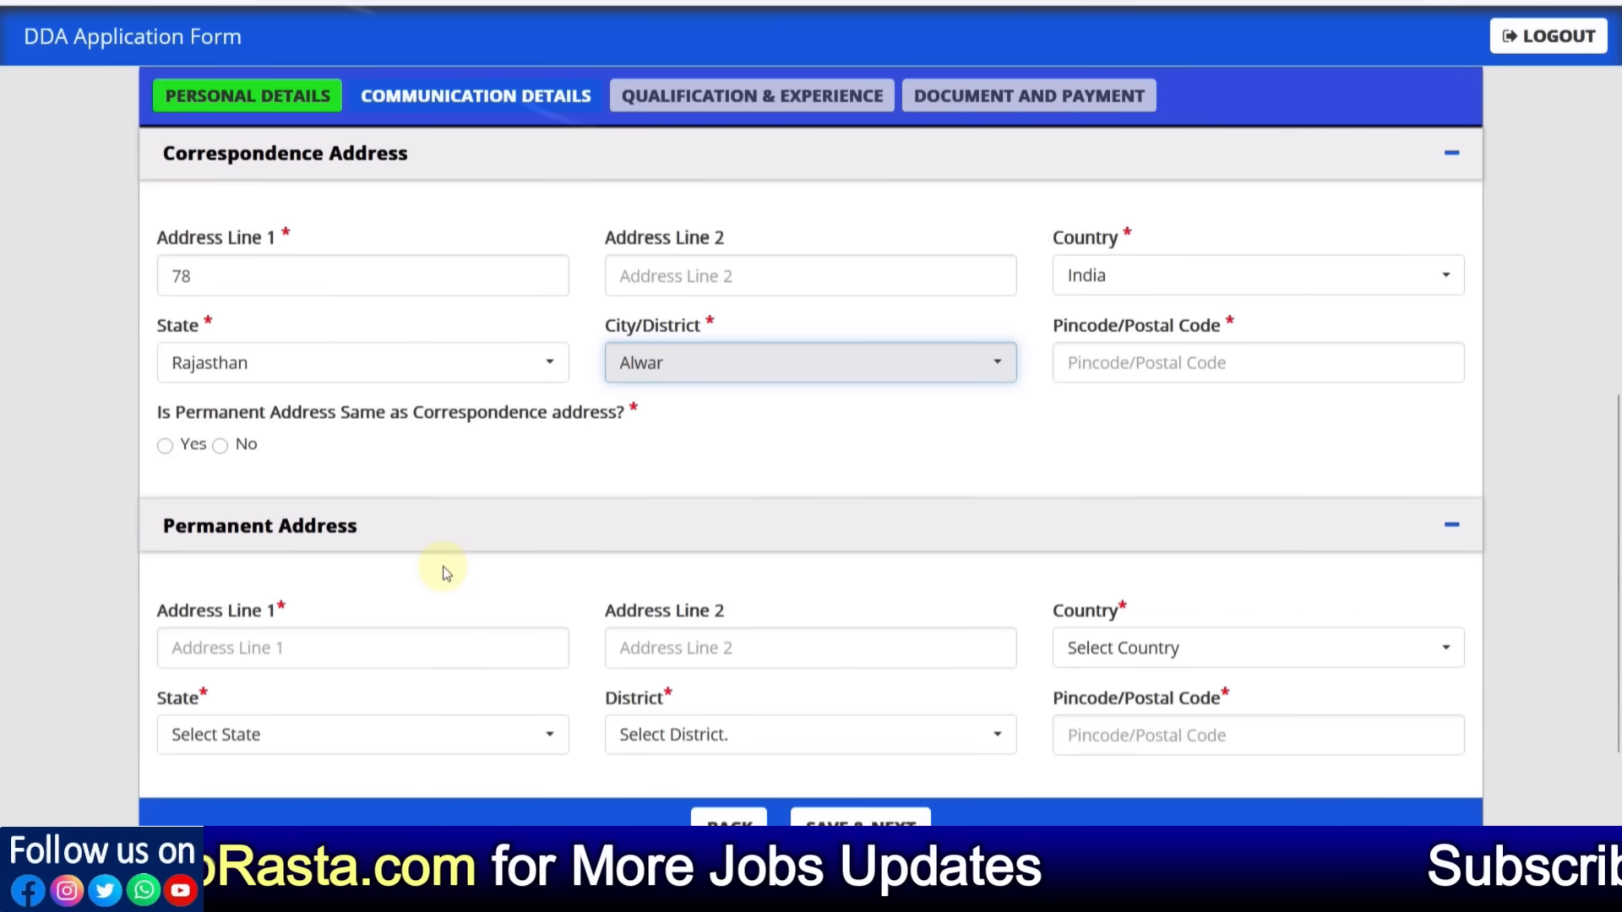
- Set whether the permanent address is the same as correspondence, finally choosing No
left_click(165, 445)
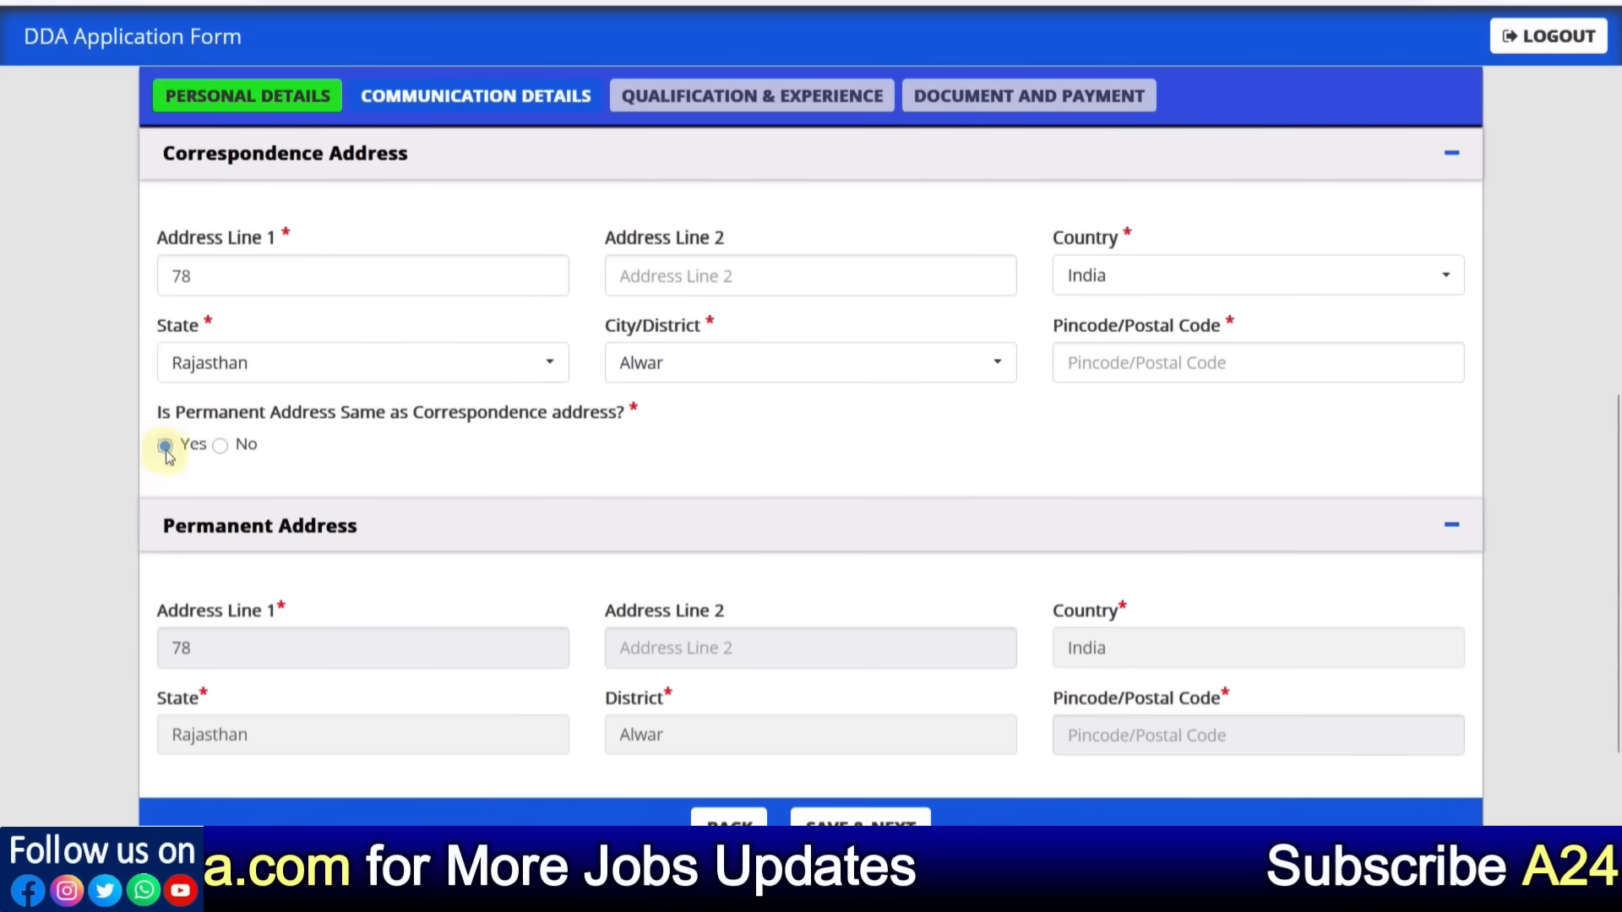
scroll(899, 730, "down", 2)
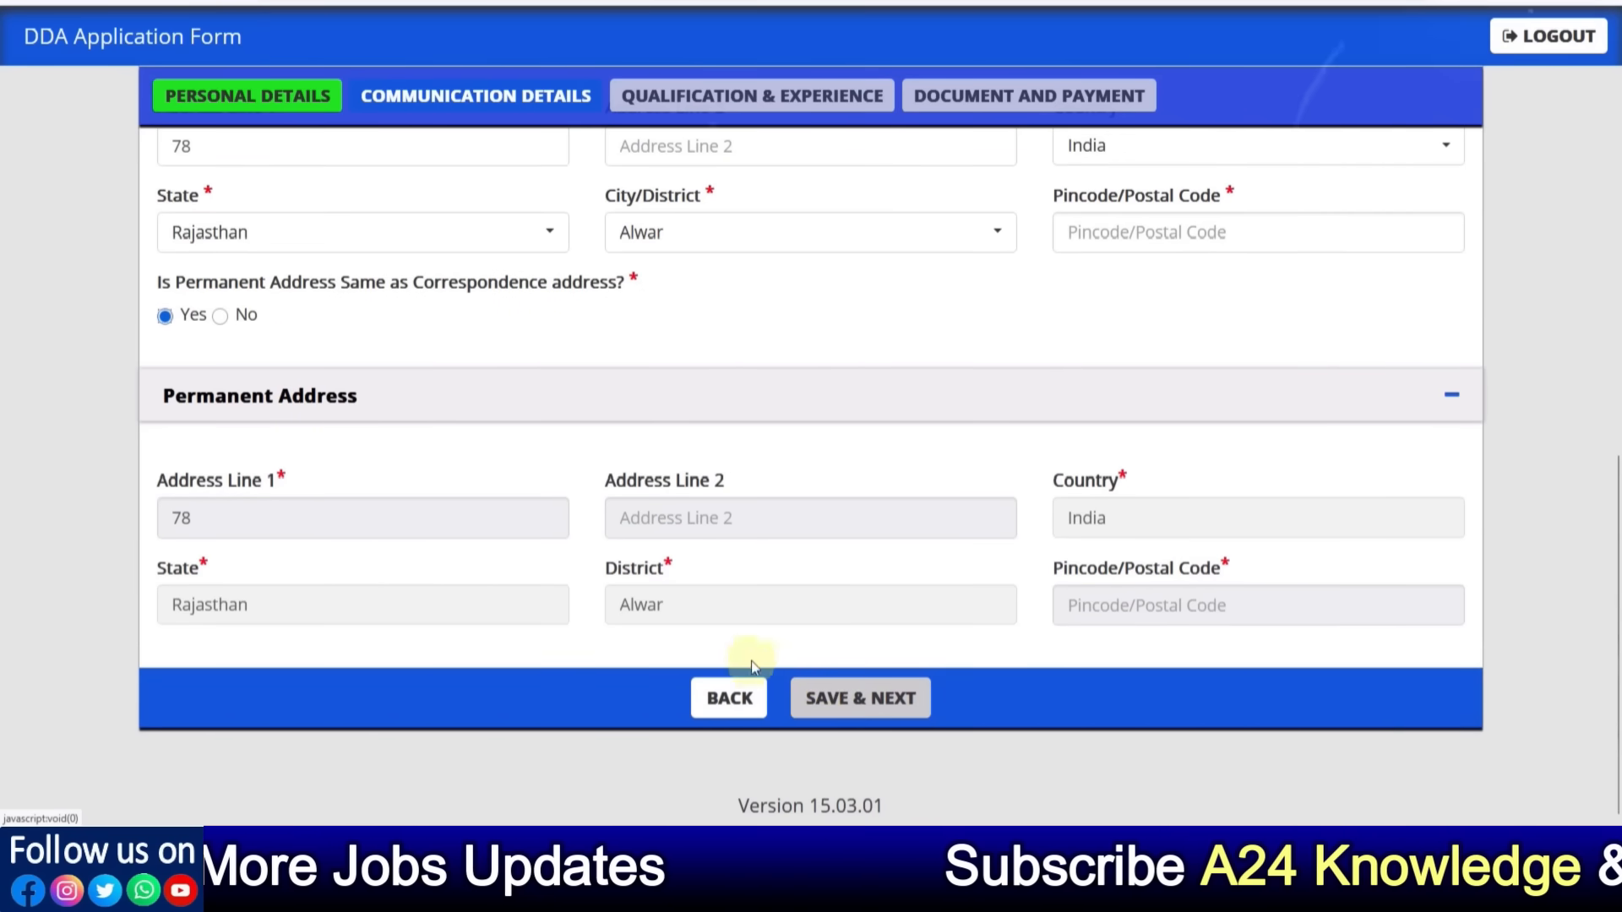
scroll(595, 629, "up", 2)
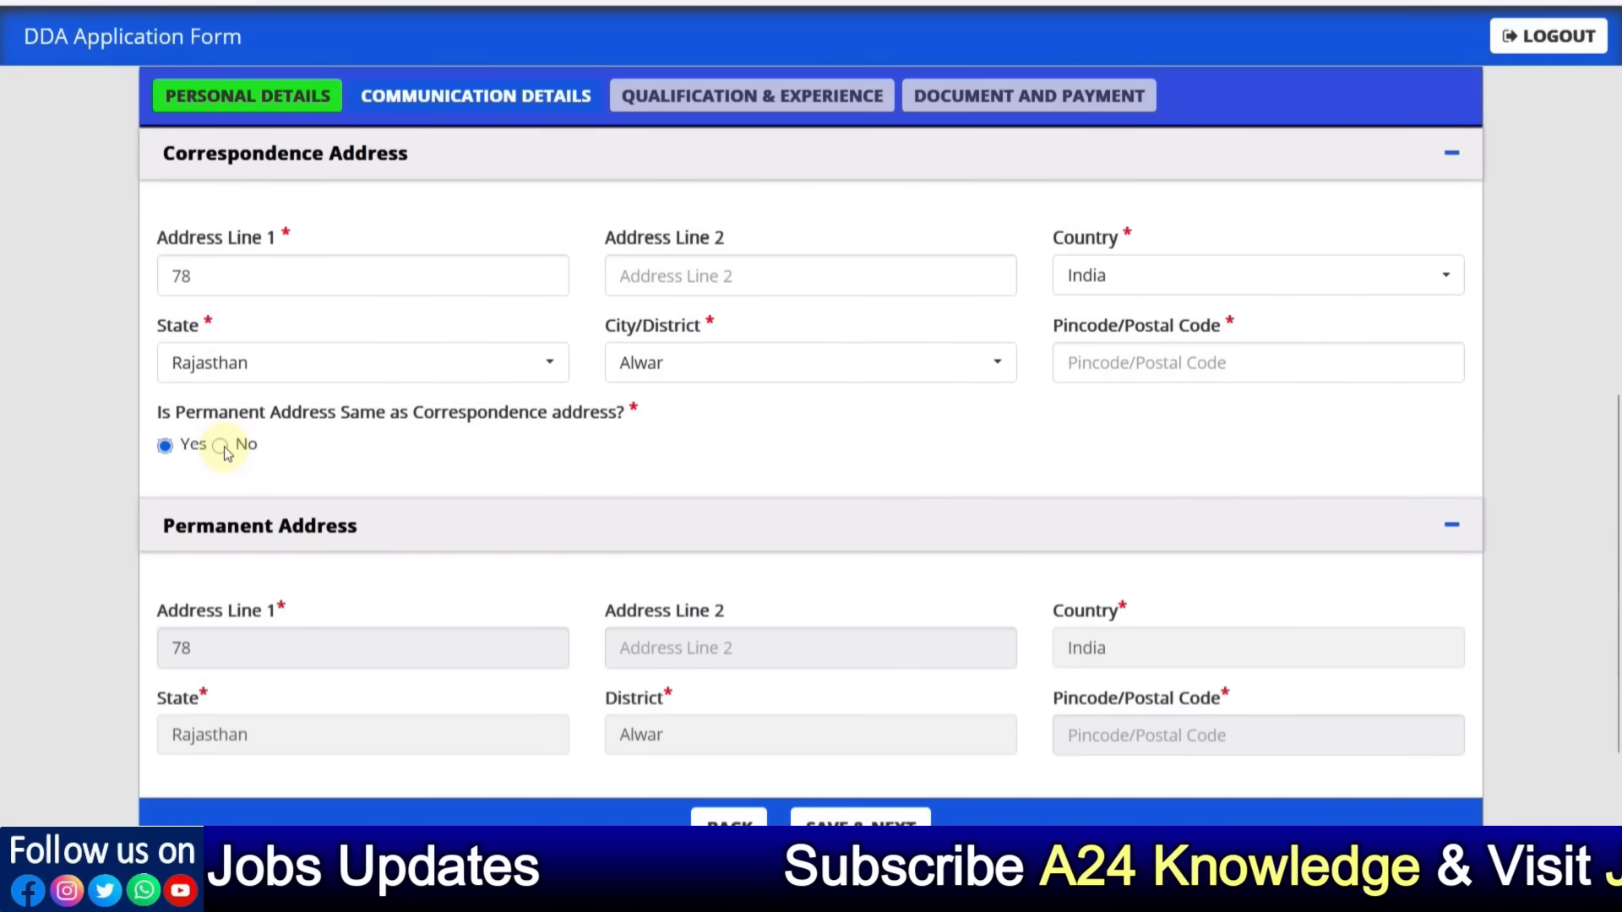
left_click(223, 447)
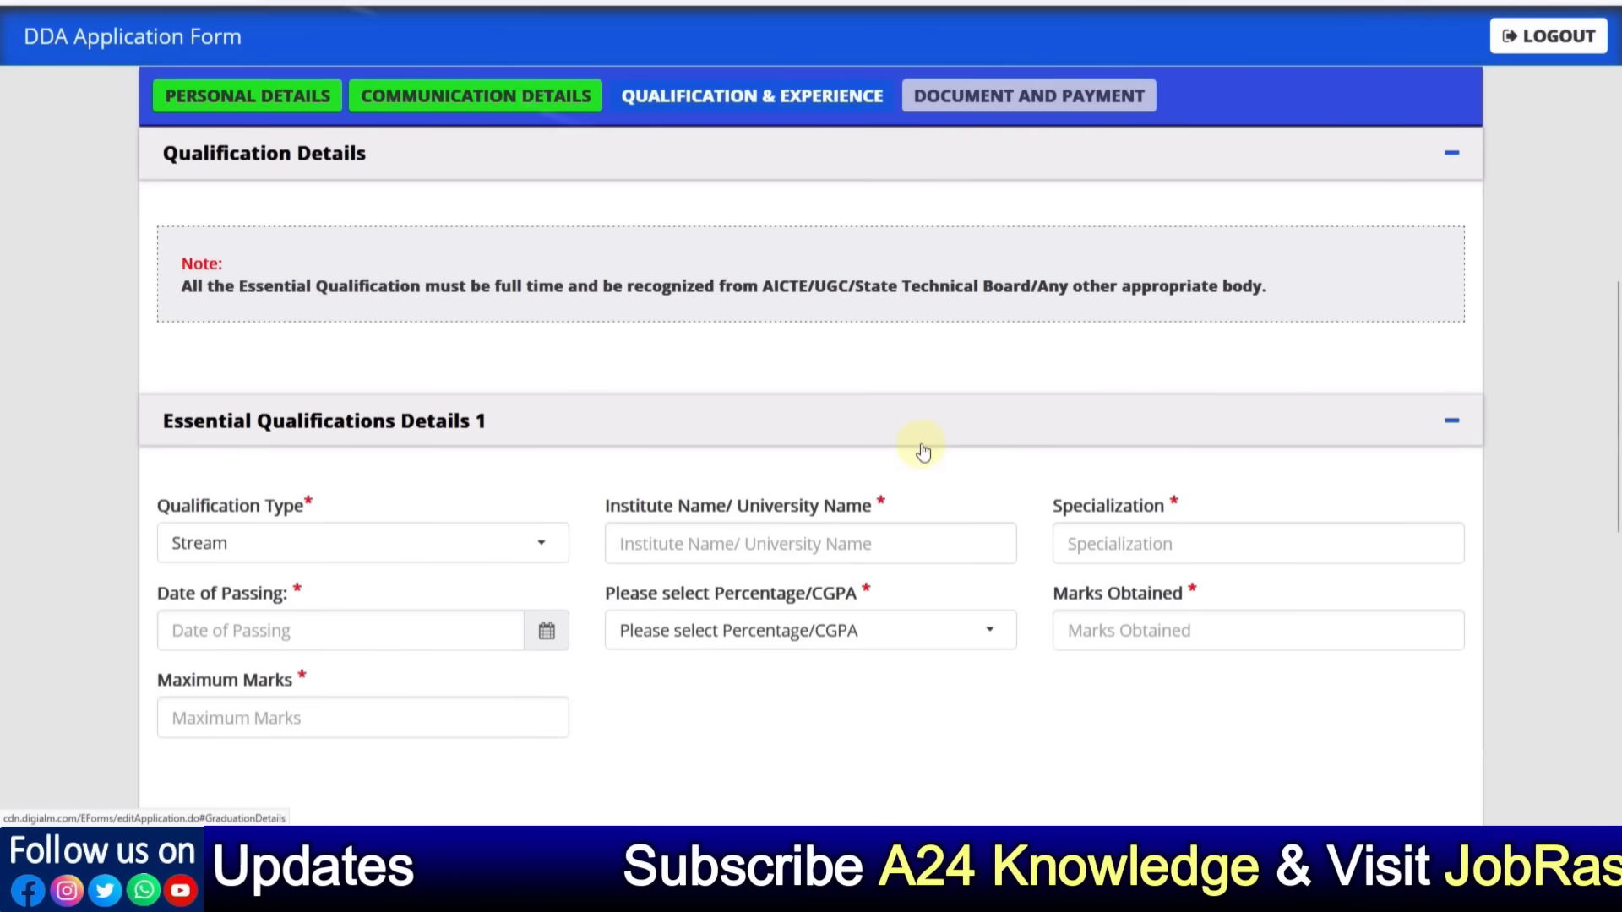
- Choose 10th as the qualification type
scroll(689, 356, "down", 3)
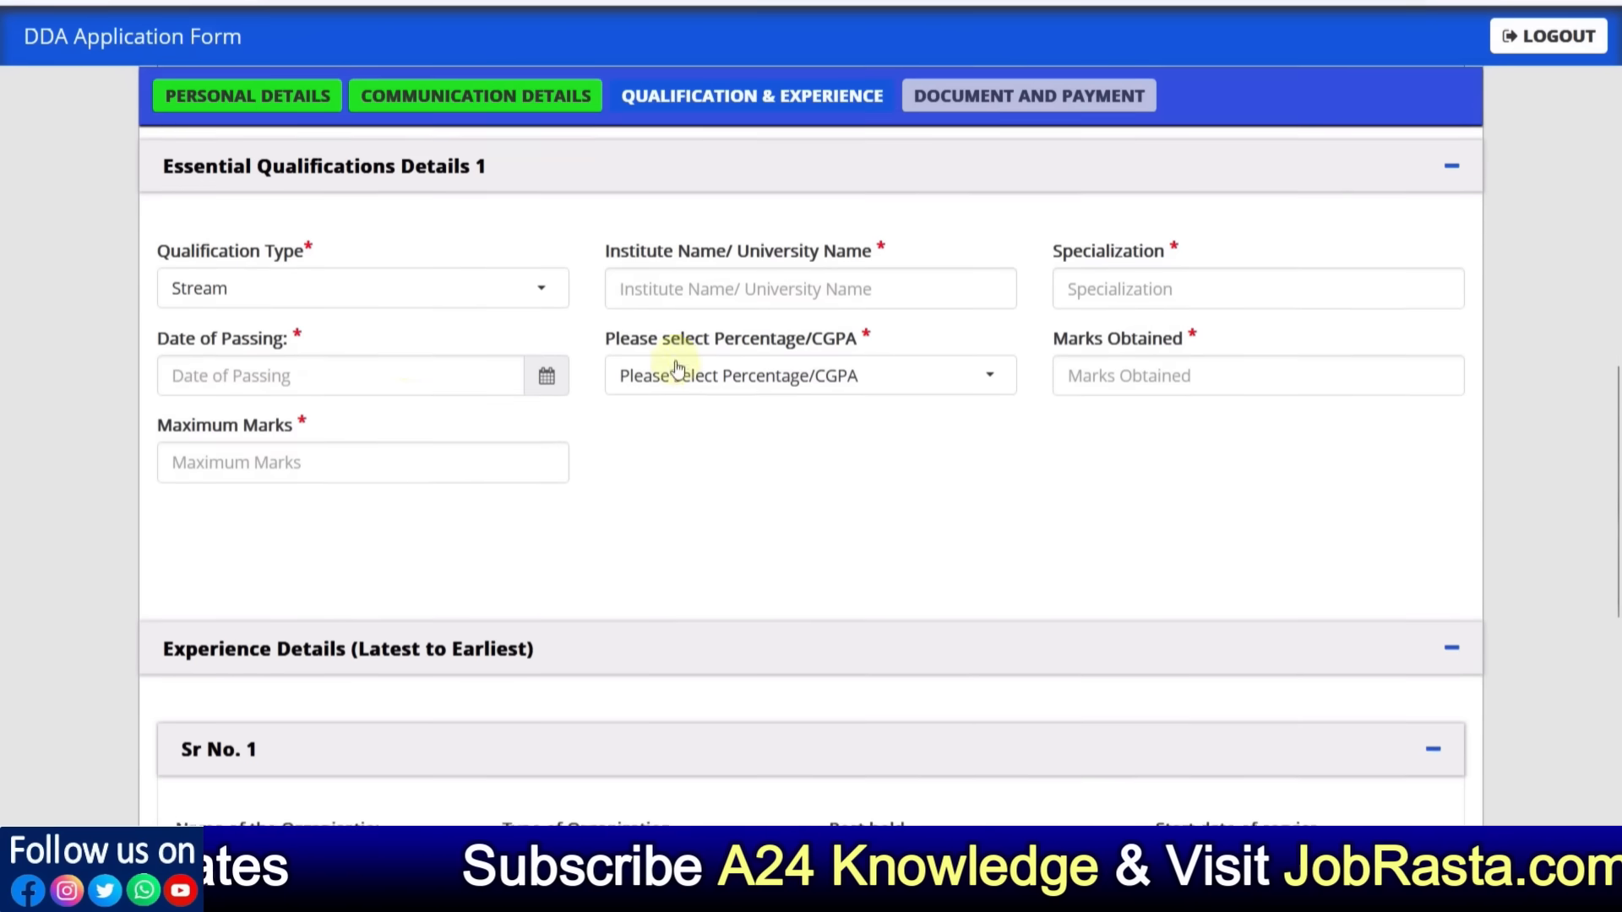
left_click(325, 294)
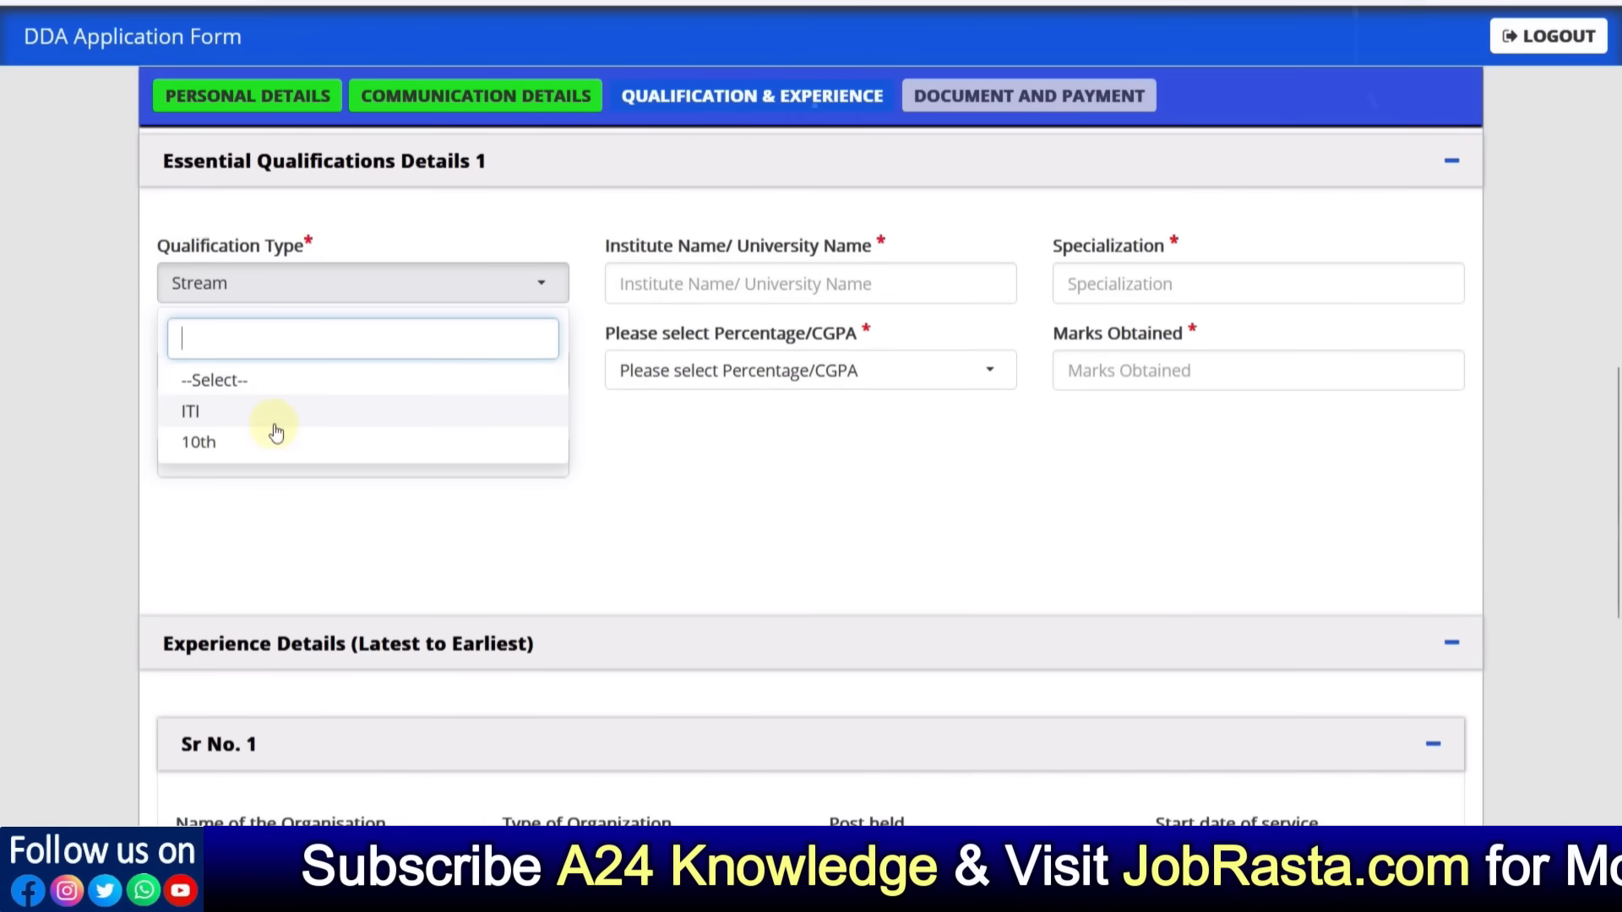
left_click(239, 446)
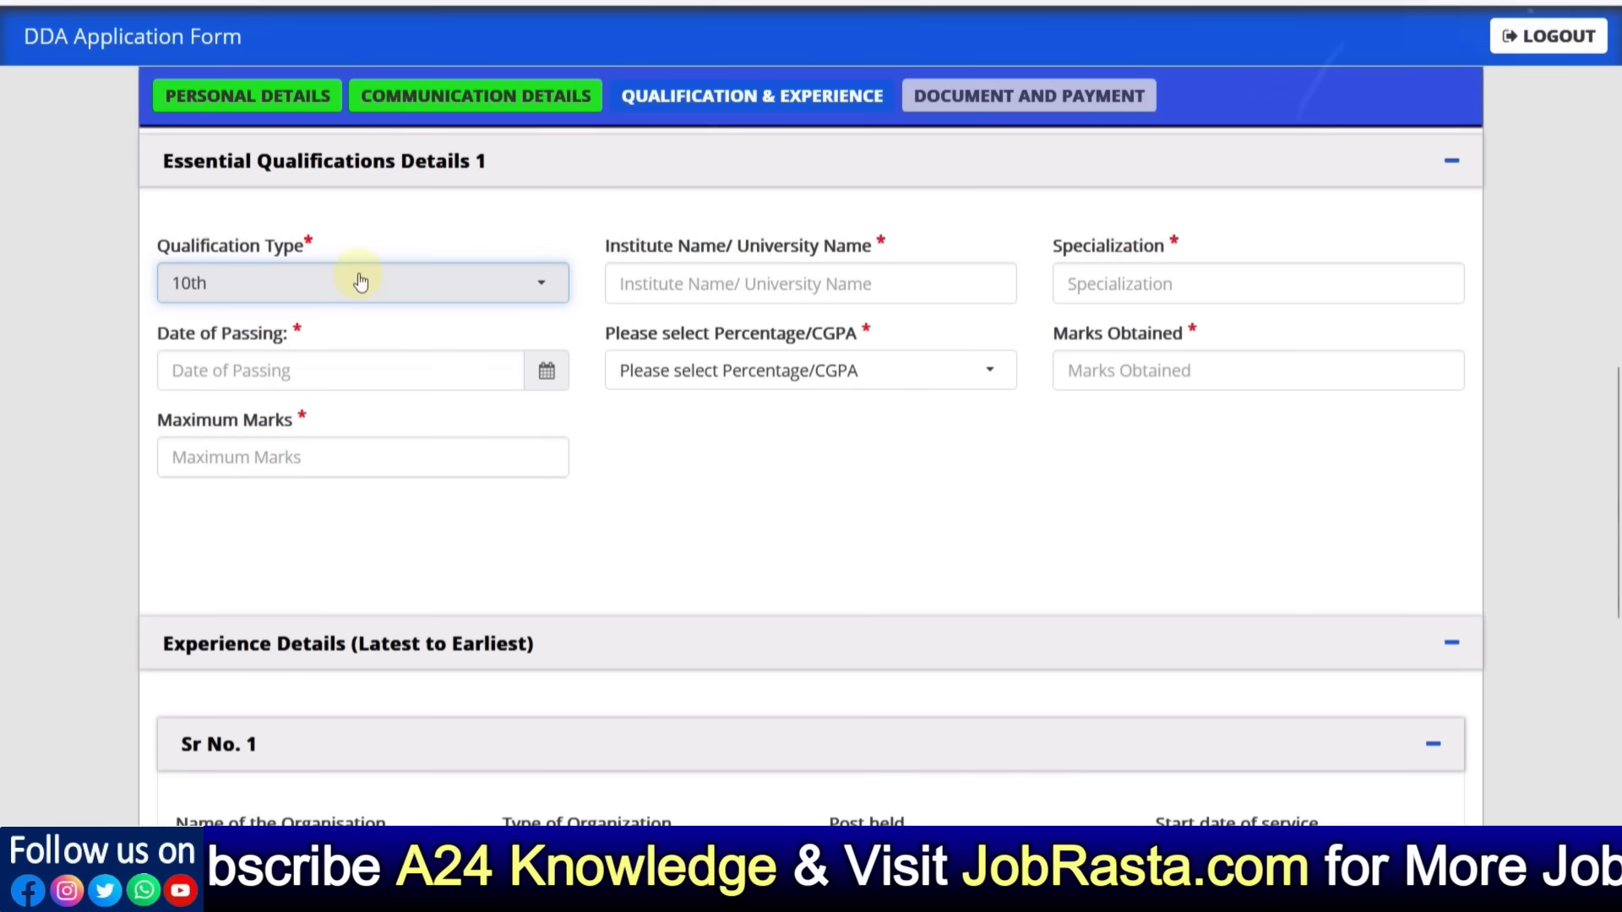
left_click(656, 284)
left_click(500, 282)
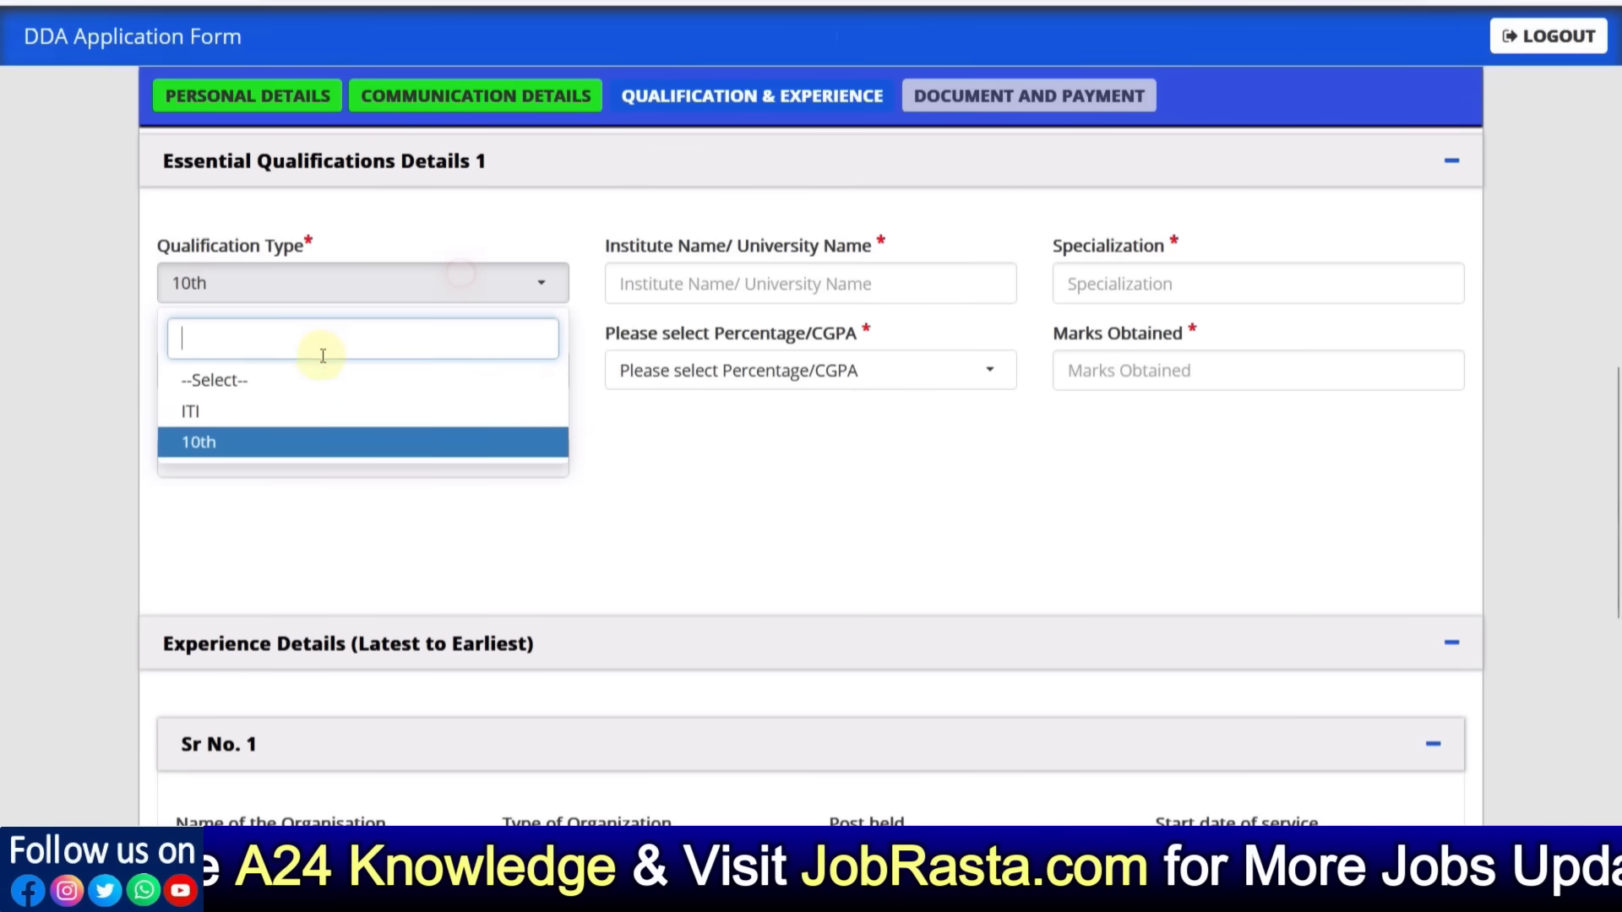
left_click(289, 405)
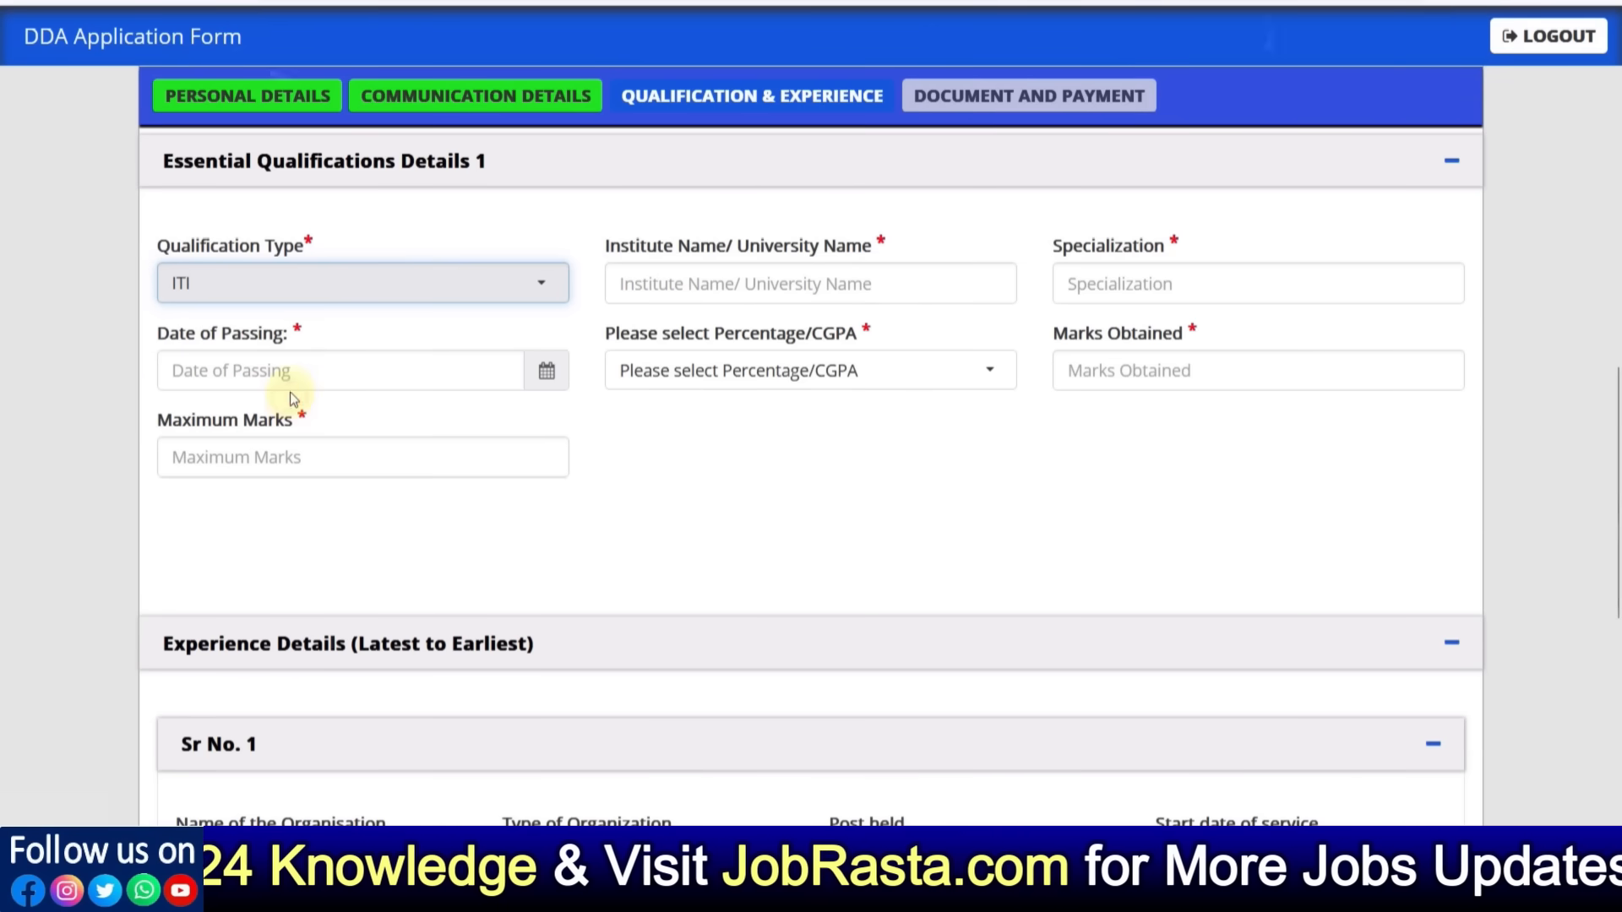
left_click(368, 292)
left_click(299, 442)
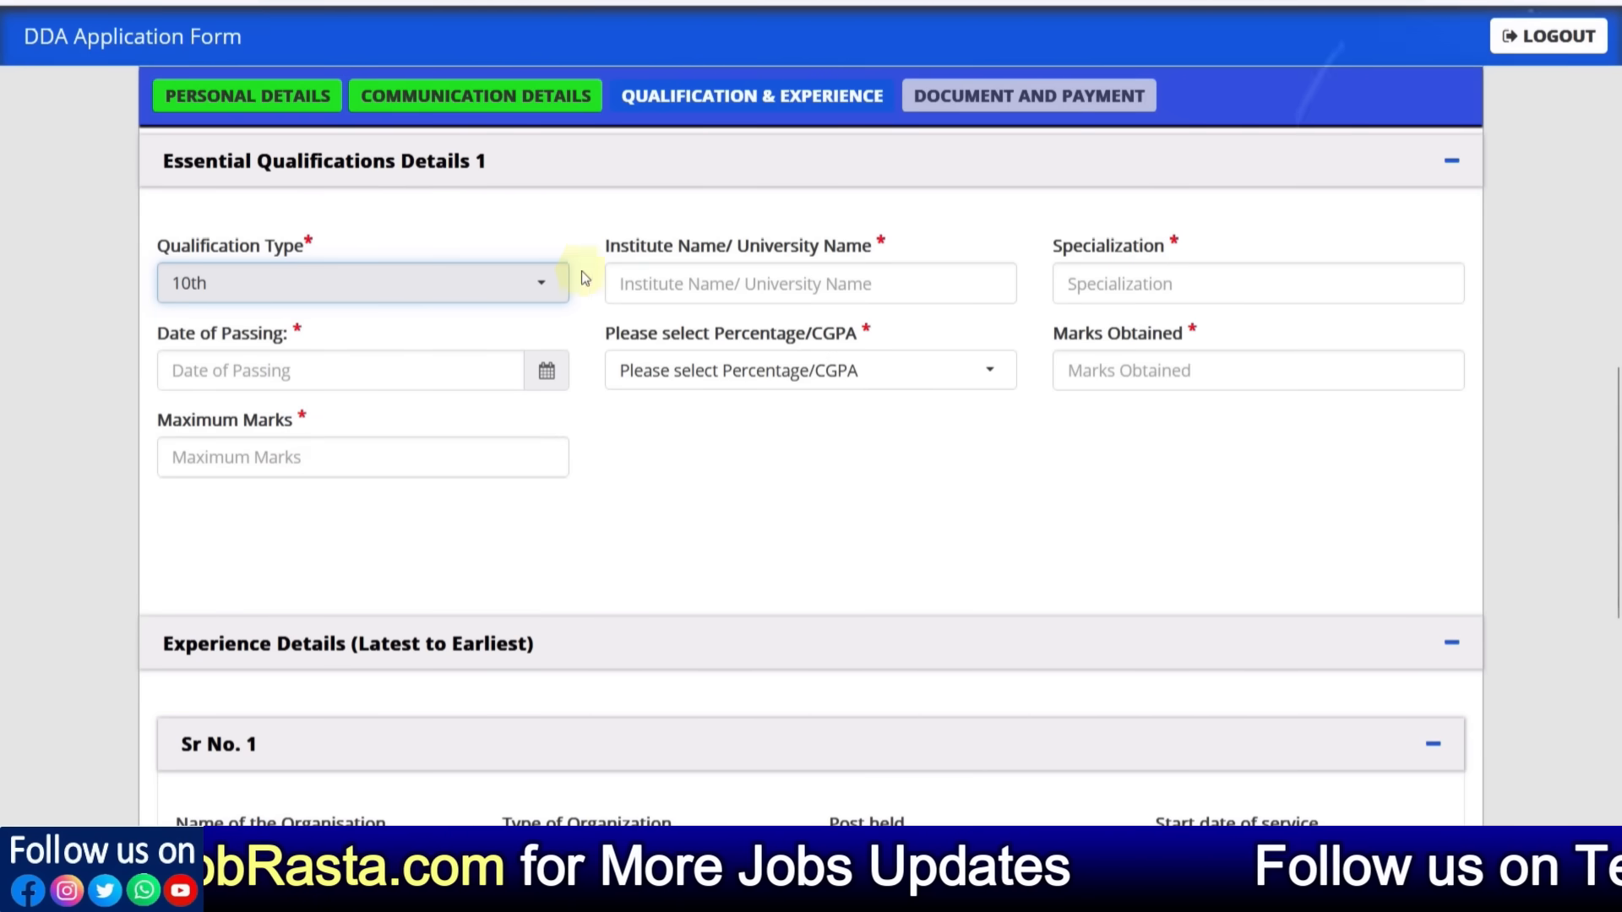
- Enter institute RKS SCHOOL, specialization 'MATH ENGLISH HINDI SA' and passing date 13/06/2019
left_click(766, 286)
type("R")
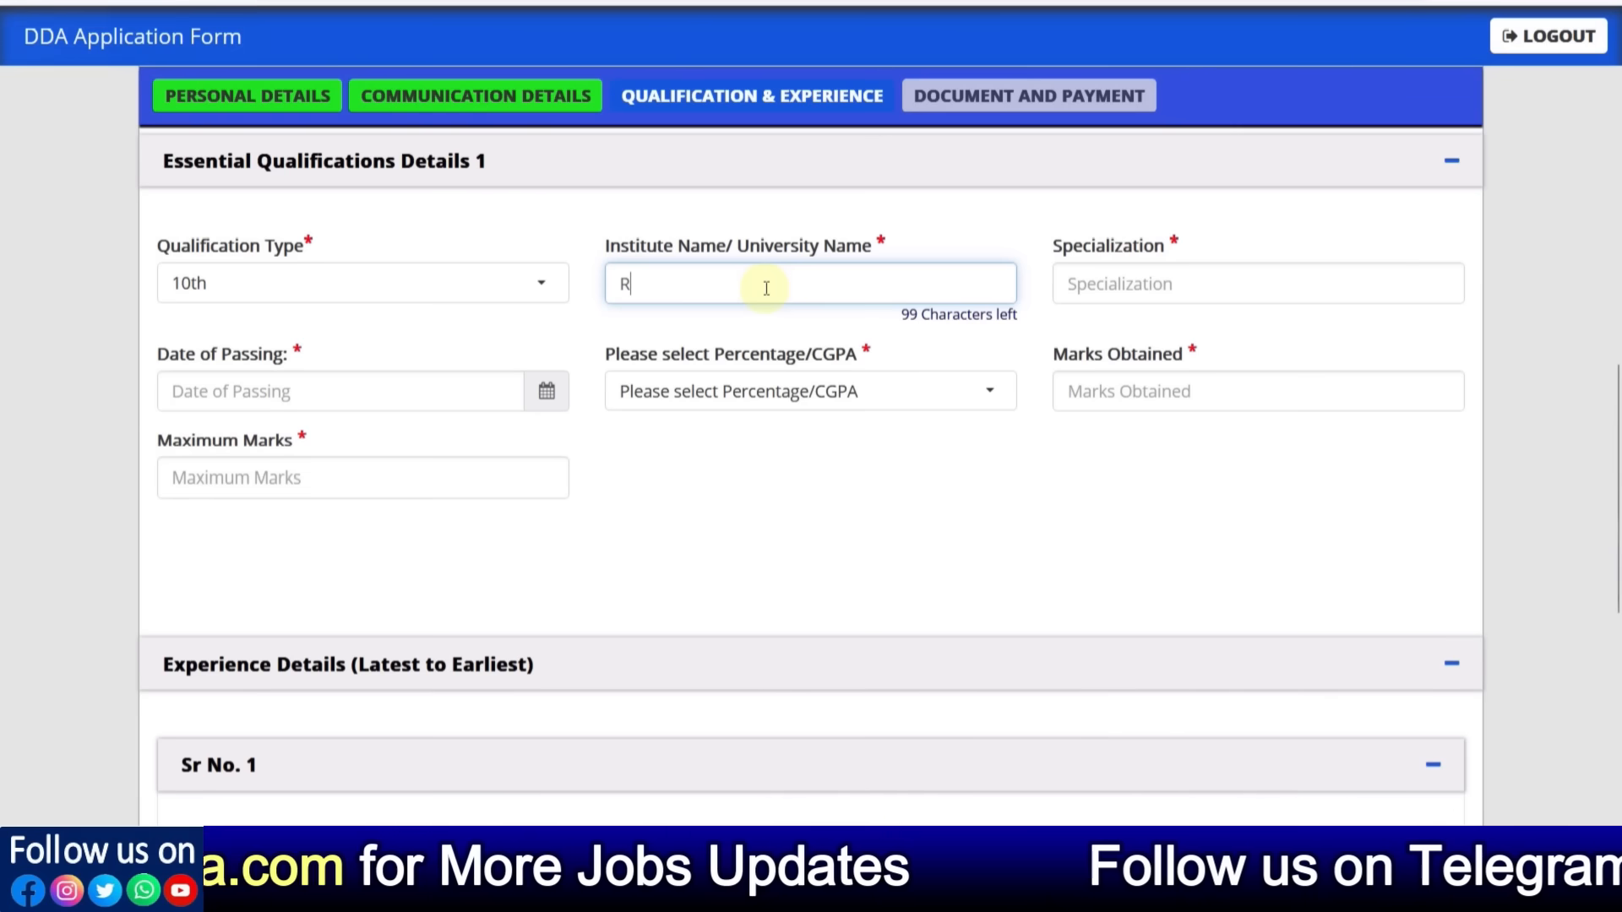
type("KS SCHOOL")
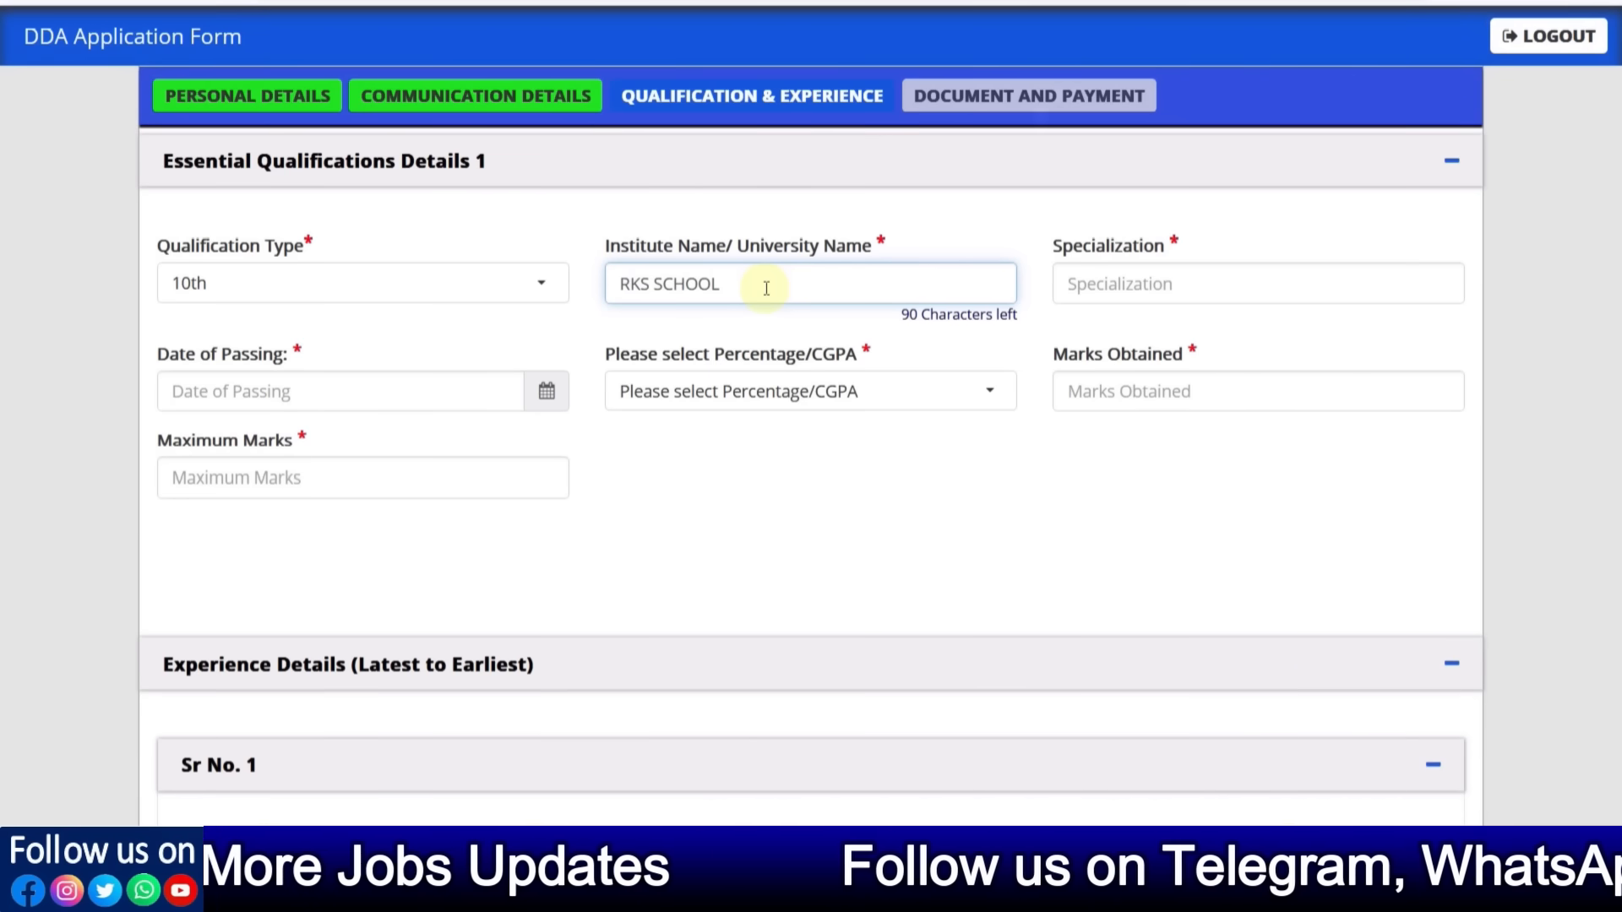
key("Tab")
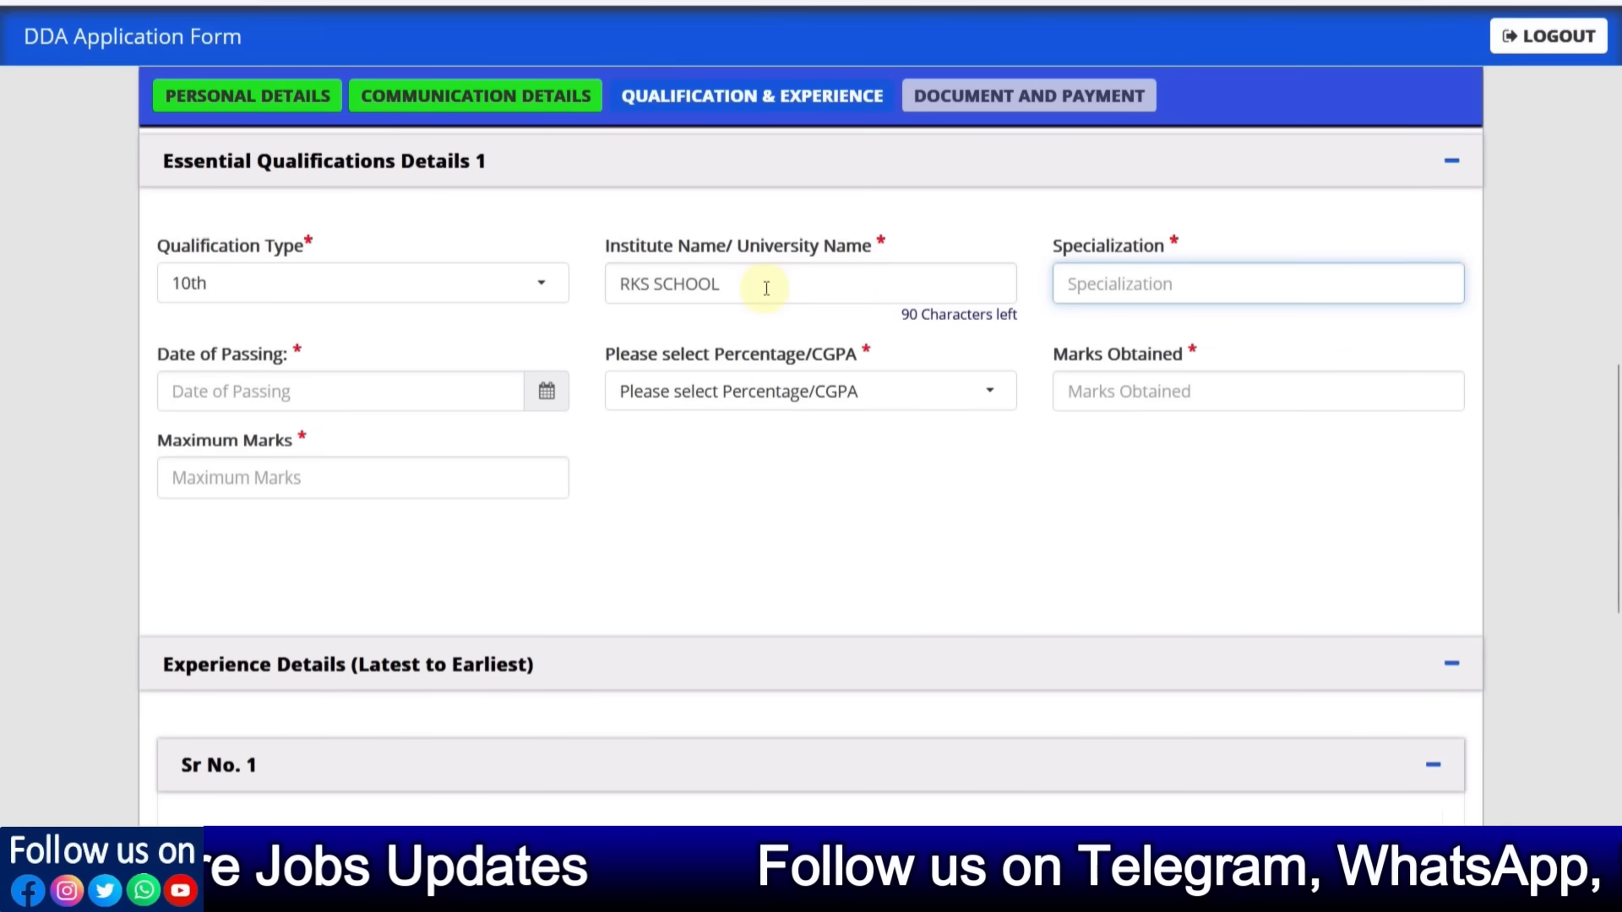
type("MATH")
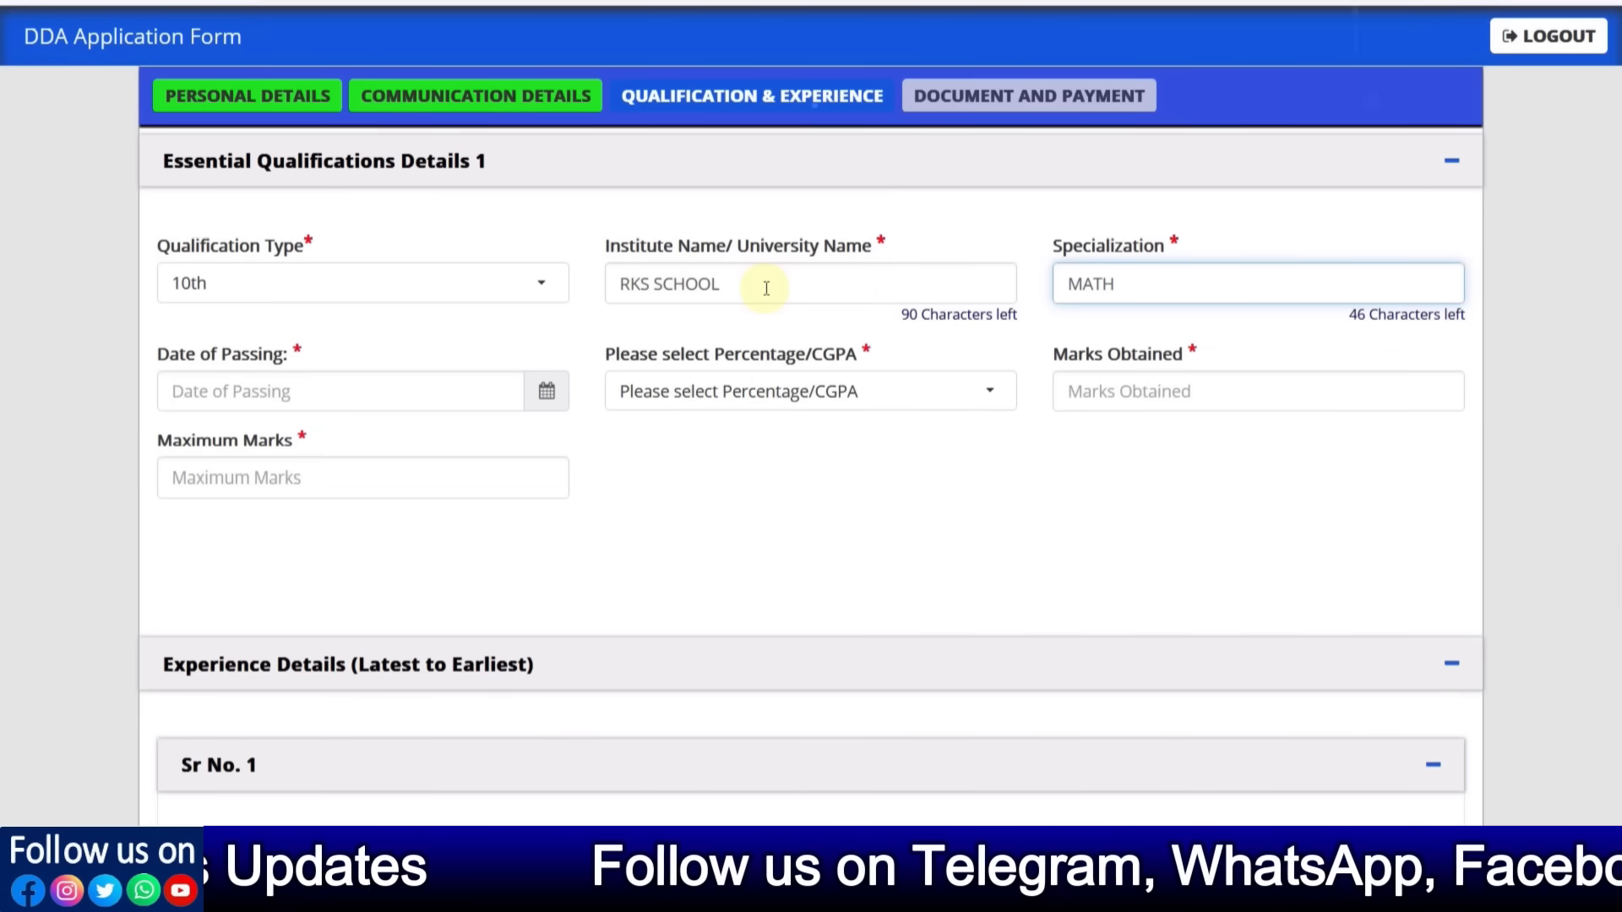
type(" ENGLISH HINDI SANSKRIT")
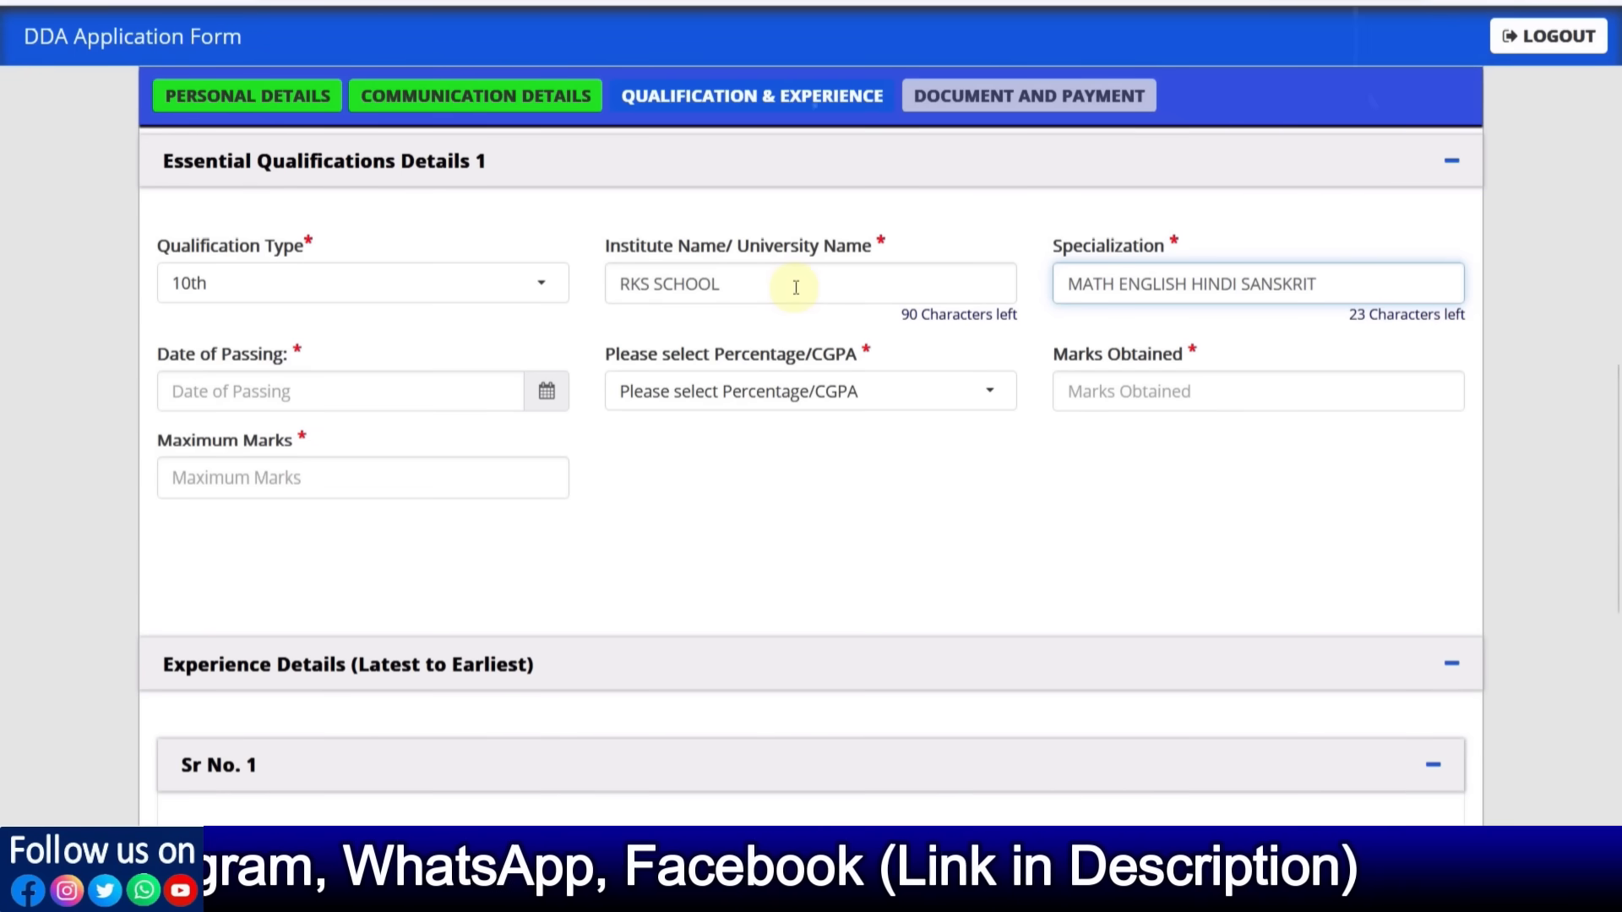
left_click(542, 391)
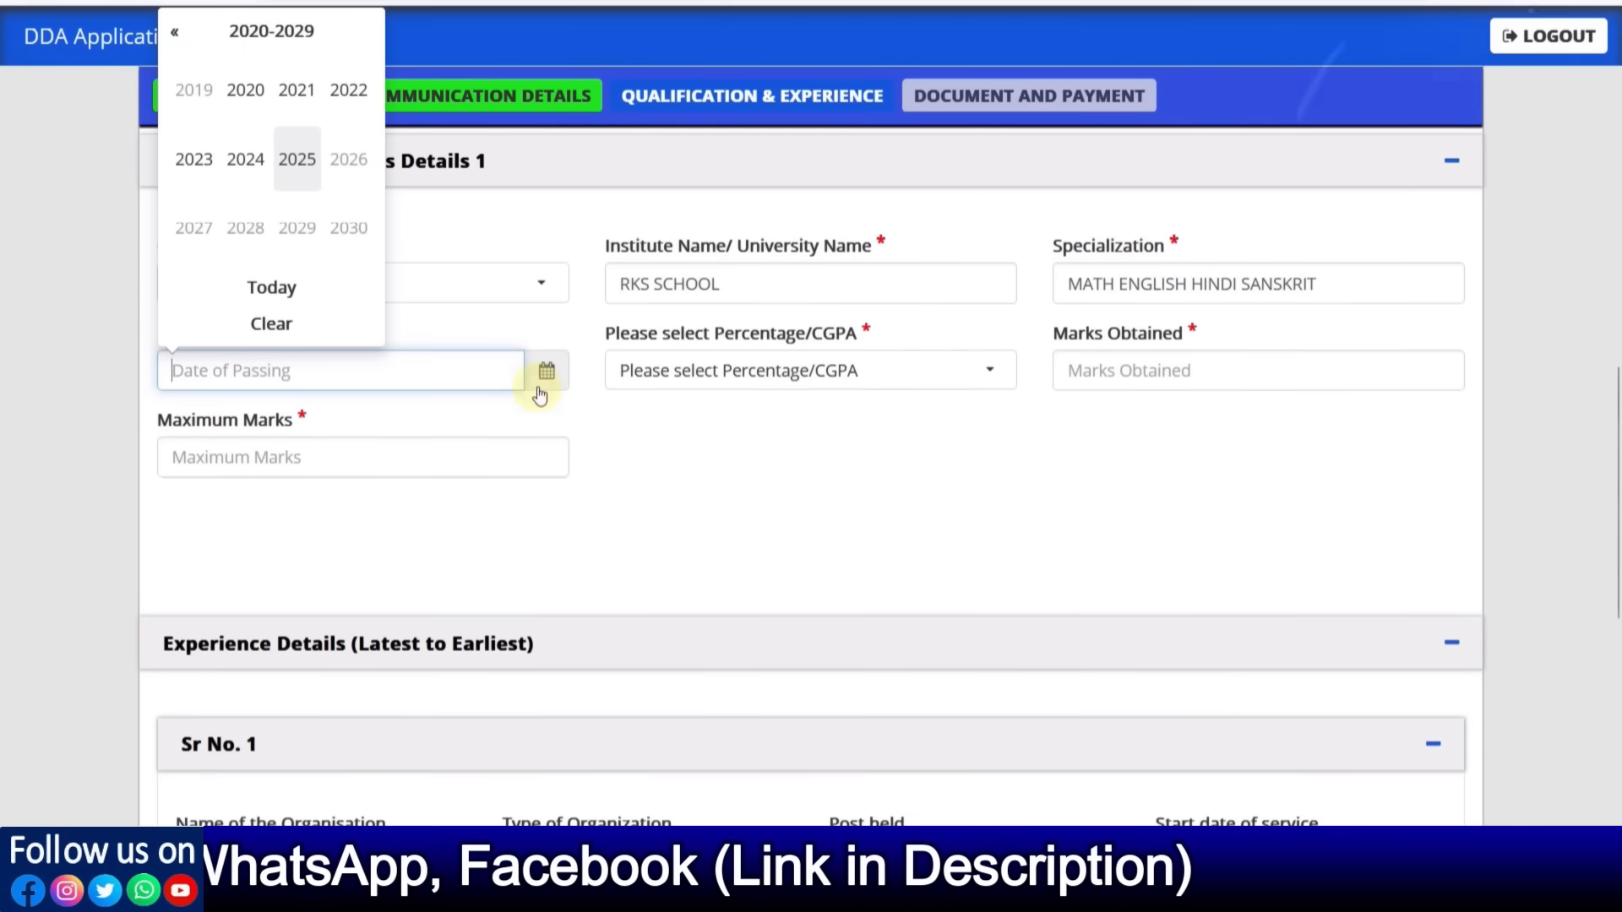
left_click(174, 31)
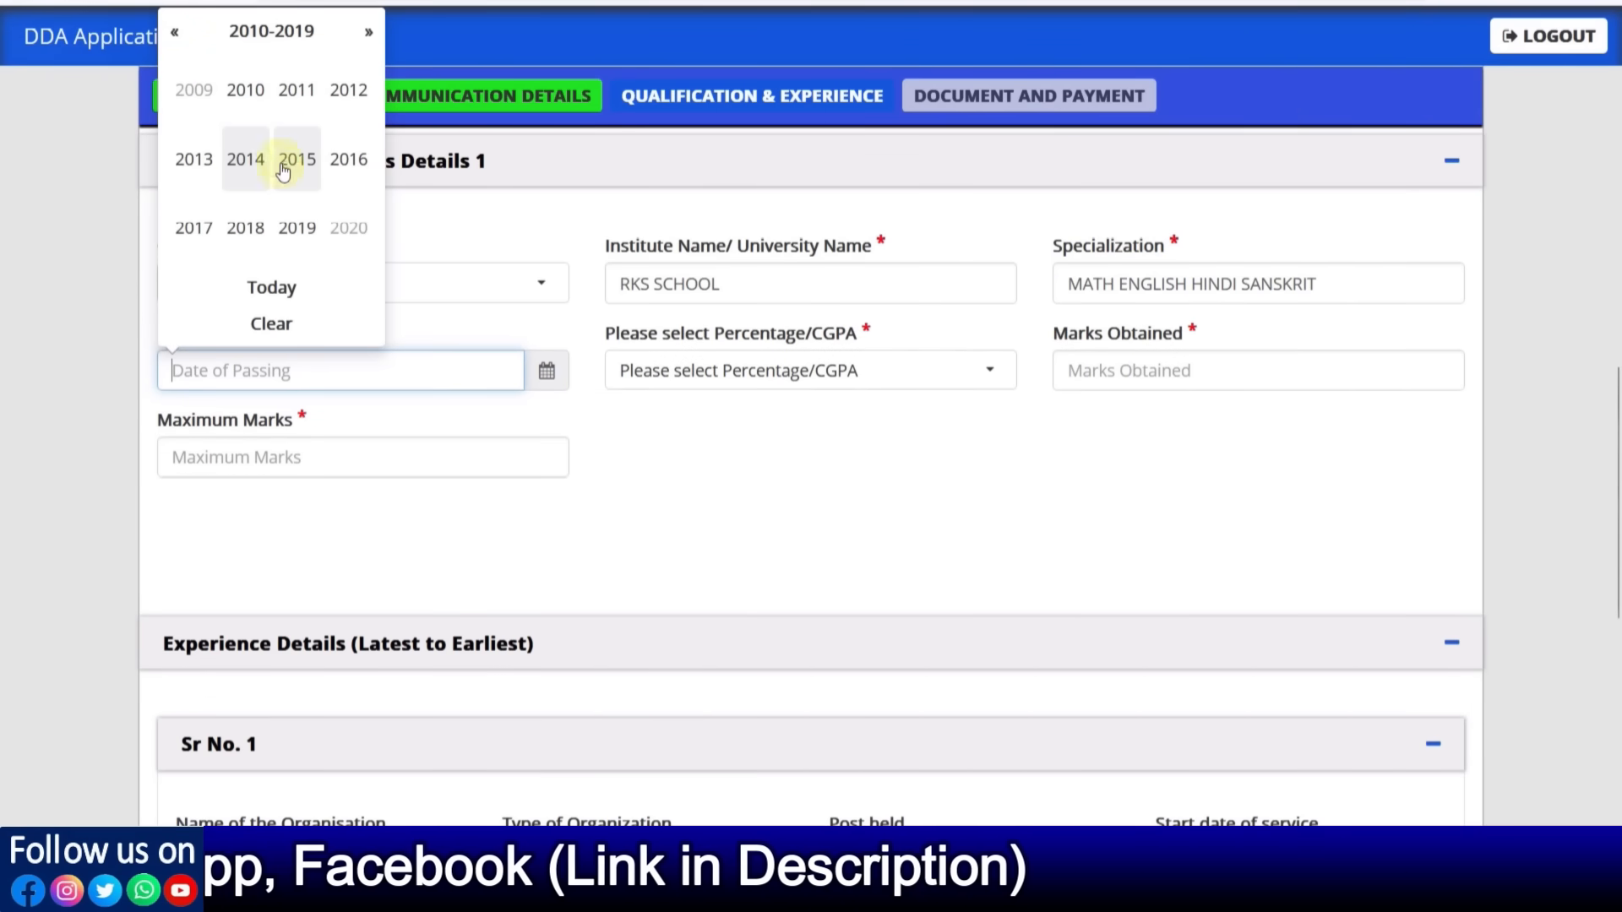
left_click(297, 227)
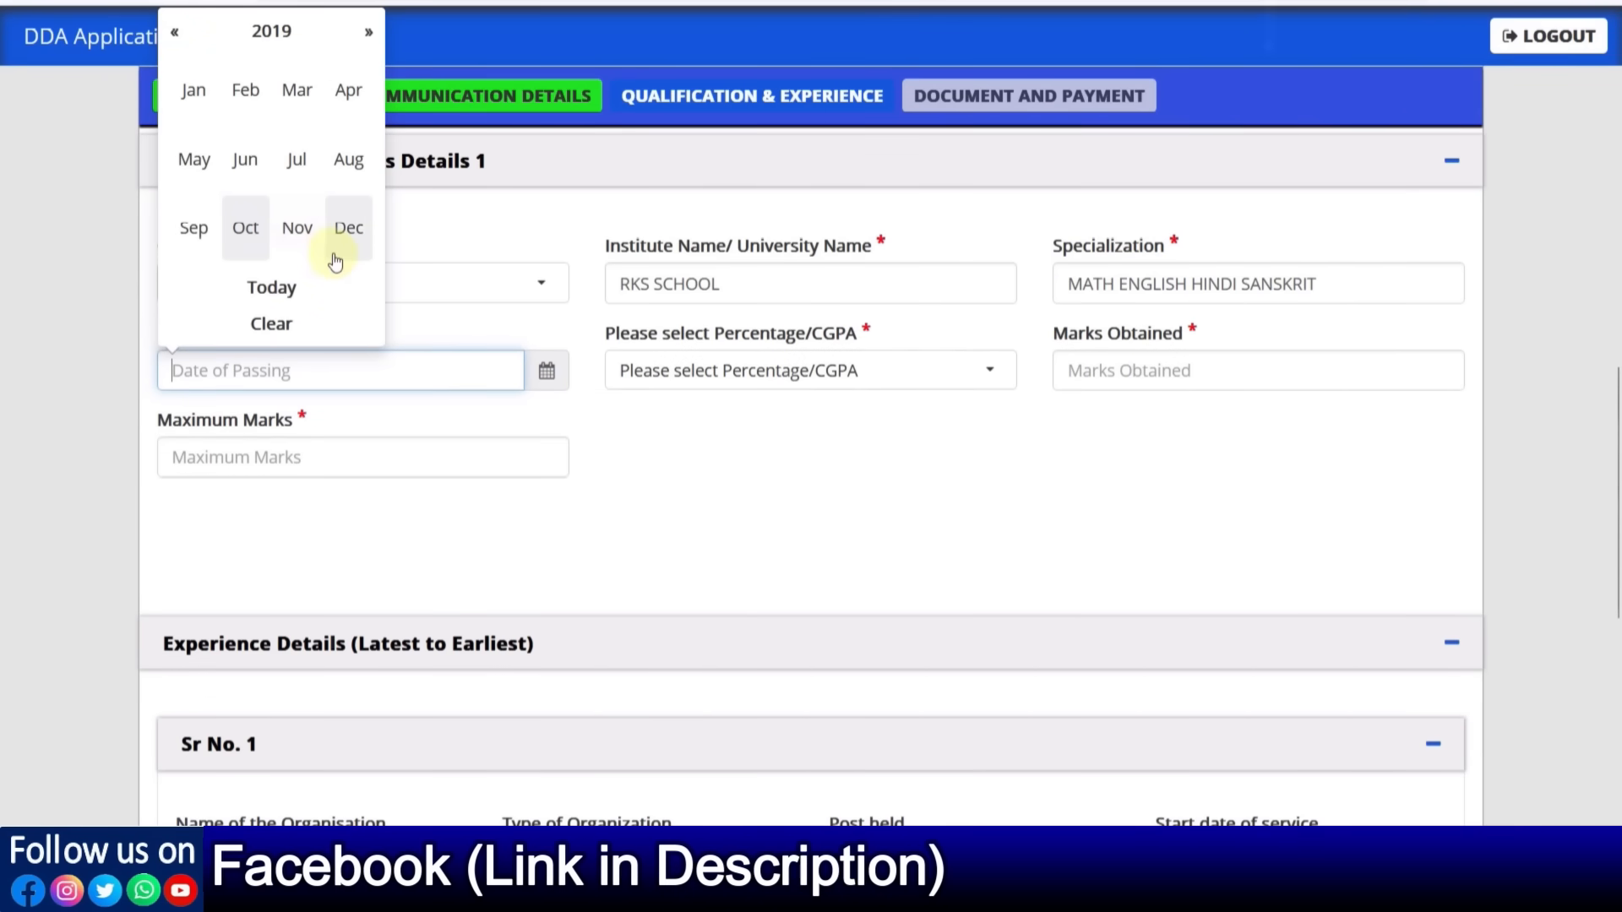
left_click(245, 159)
left_click(319, 561)
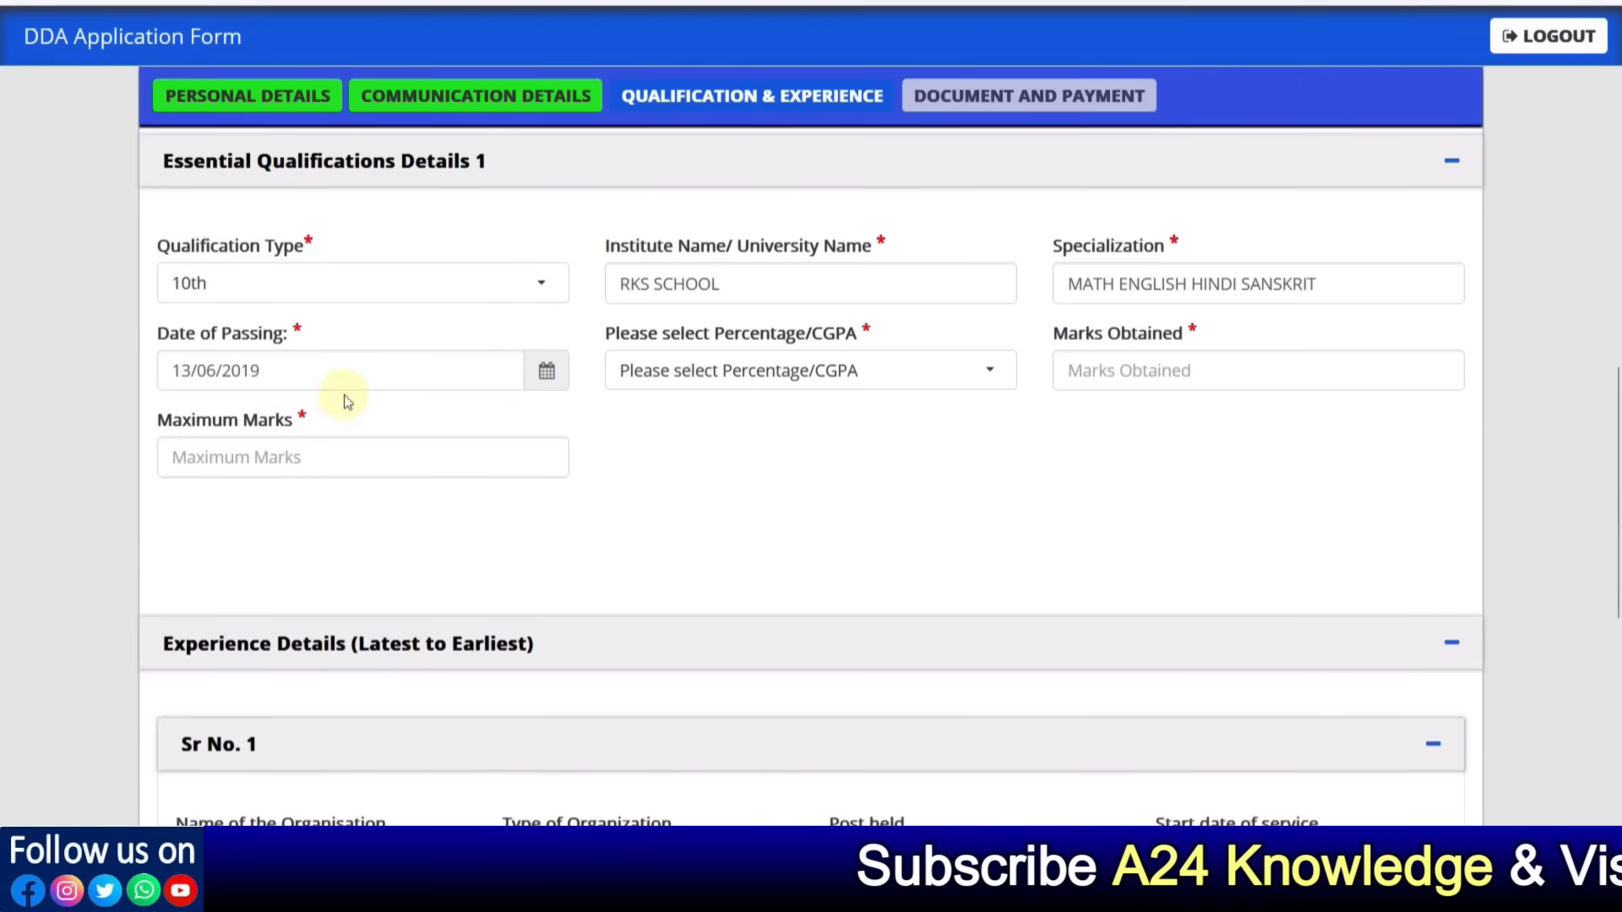
- Try the marking scheme options, briefly switching to CGPA and its fields
left_click(852, 393)
left_click(699, 496)
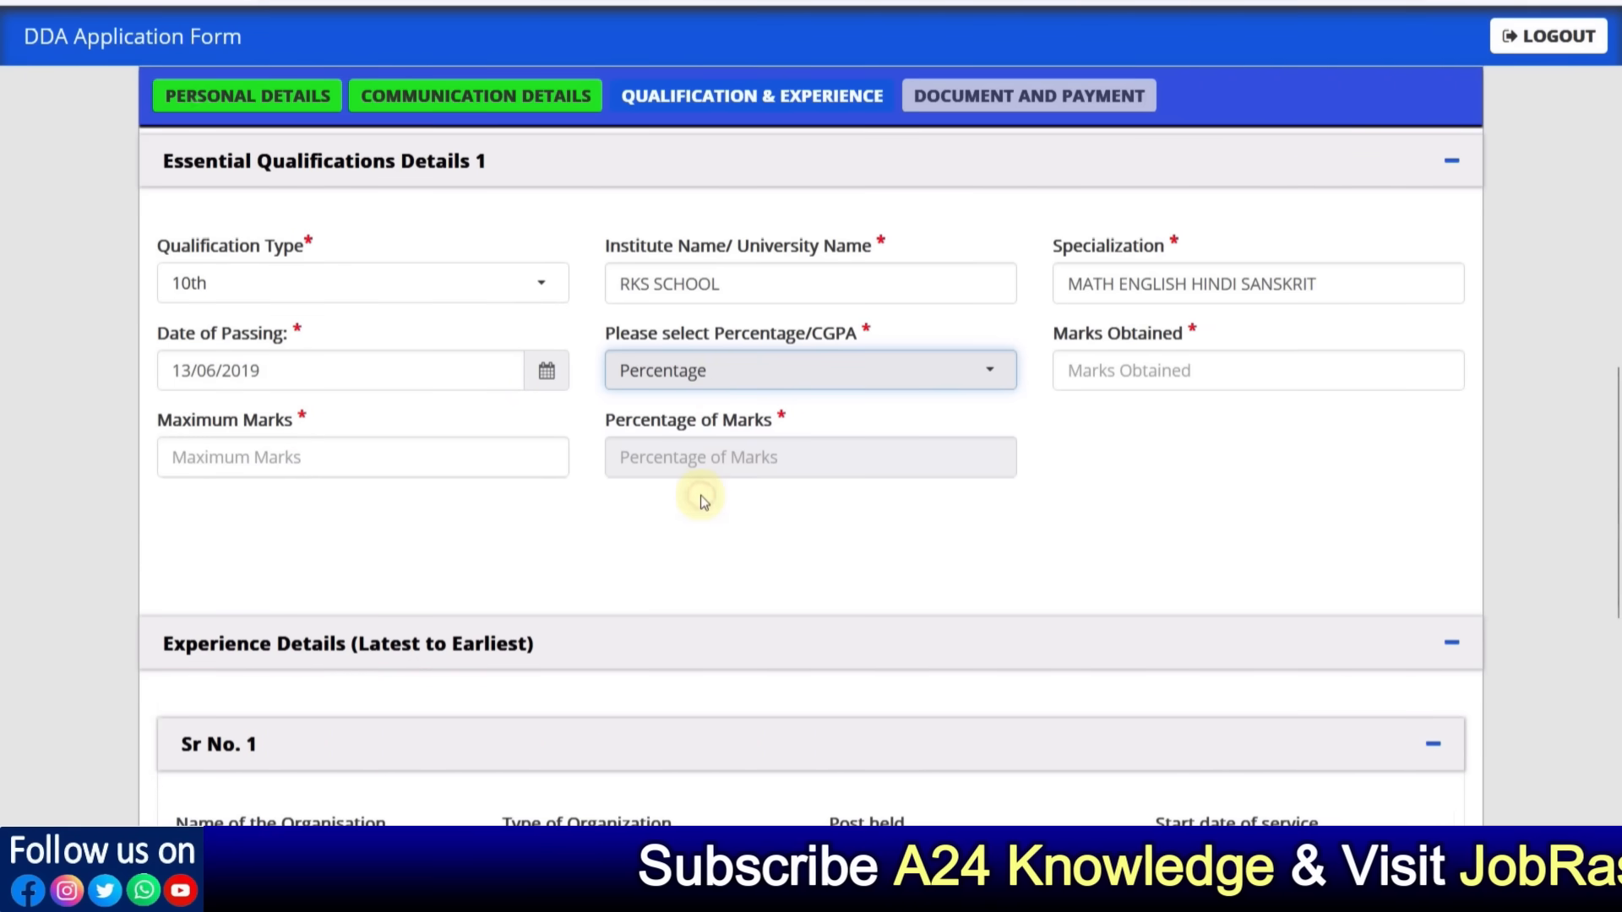
left_click(713, 373)
left_click(672, 530)
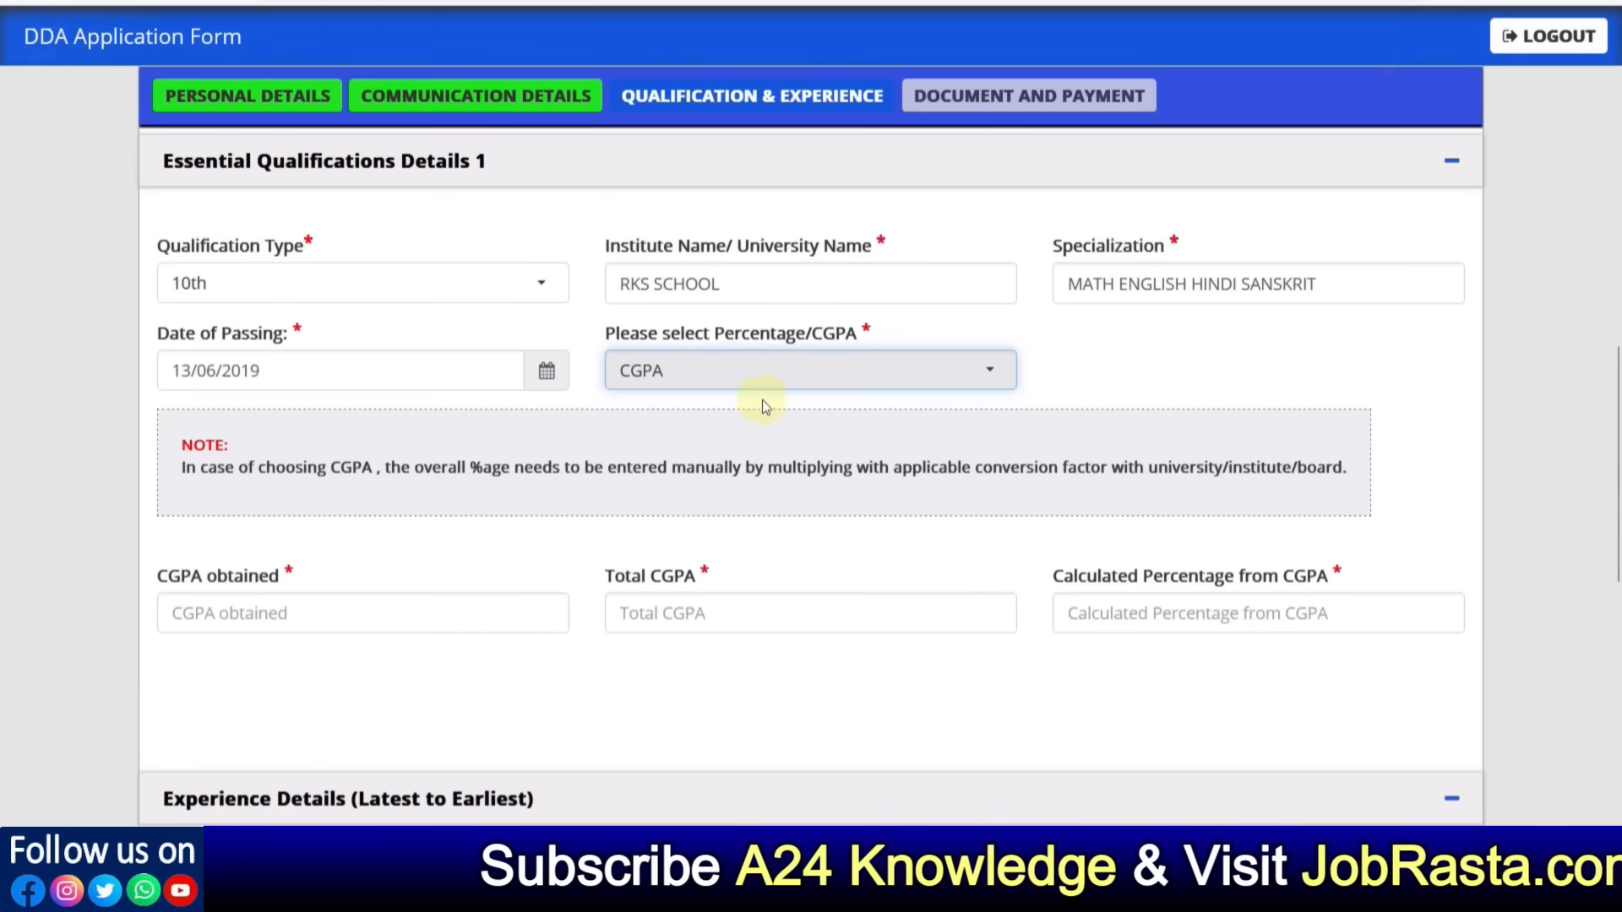
left_click(341, 623)
left_click(647, 614)
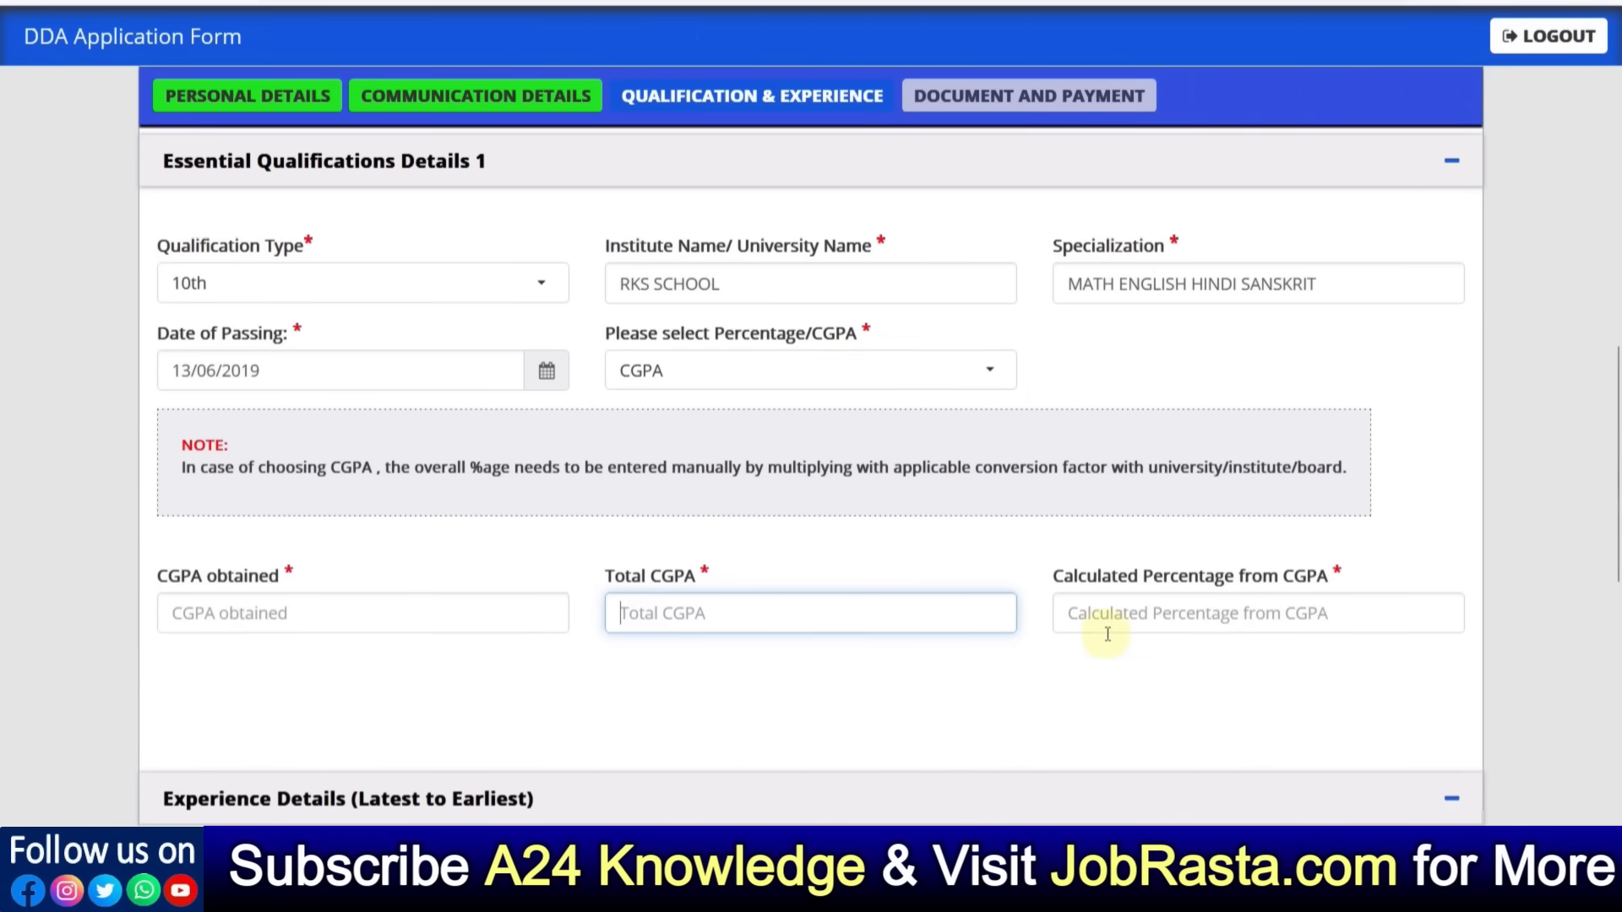
left_click(1136, 623)
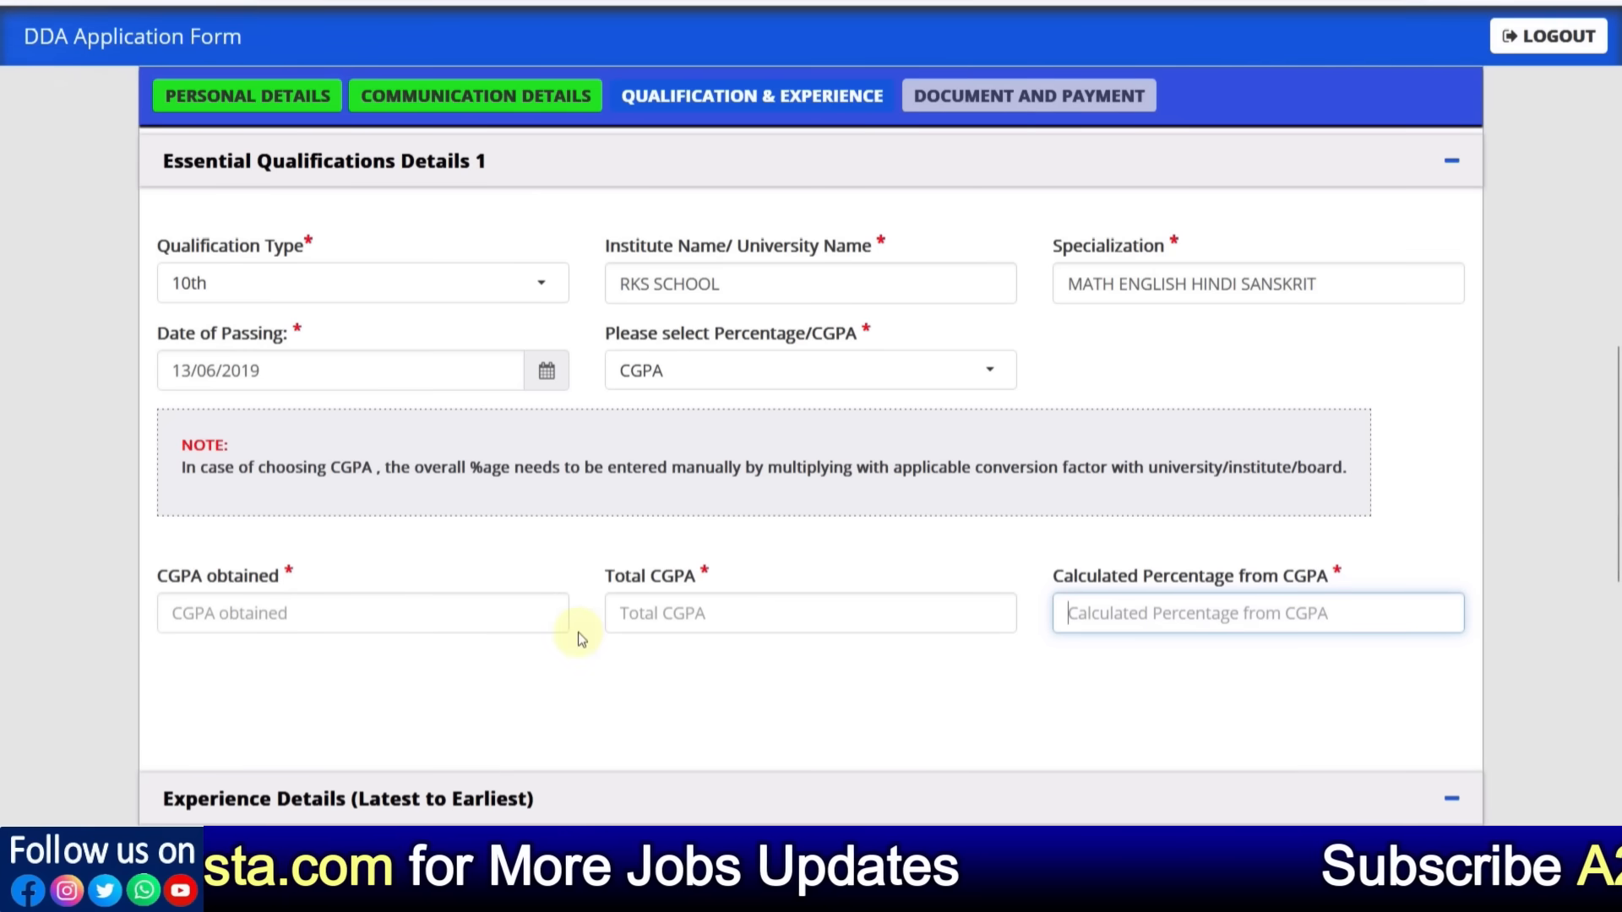
- Set the marking scheme to Percentage with 480 marks out of 600
left_click(646, 372)
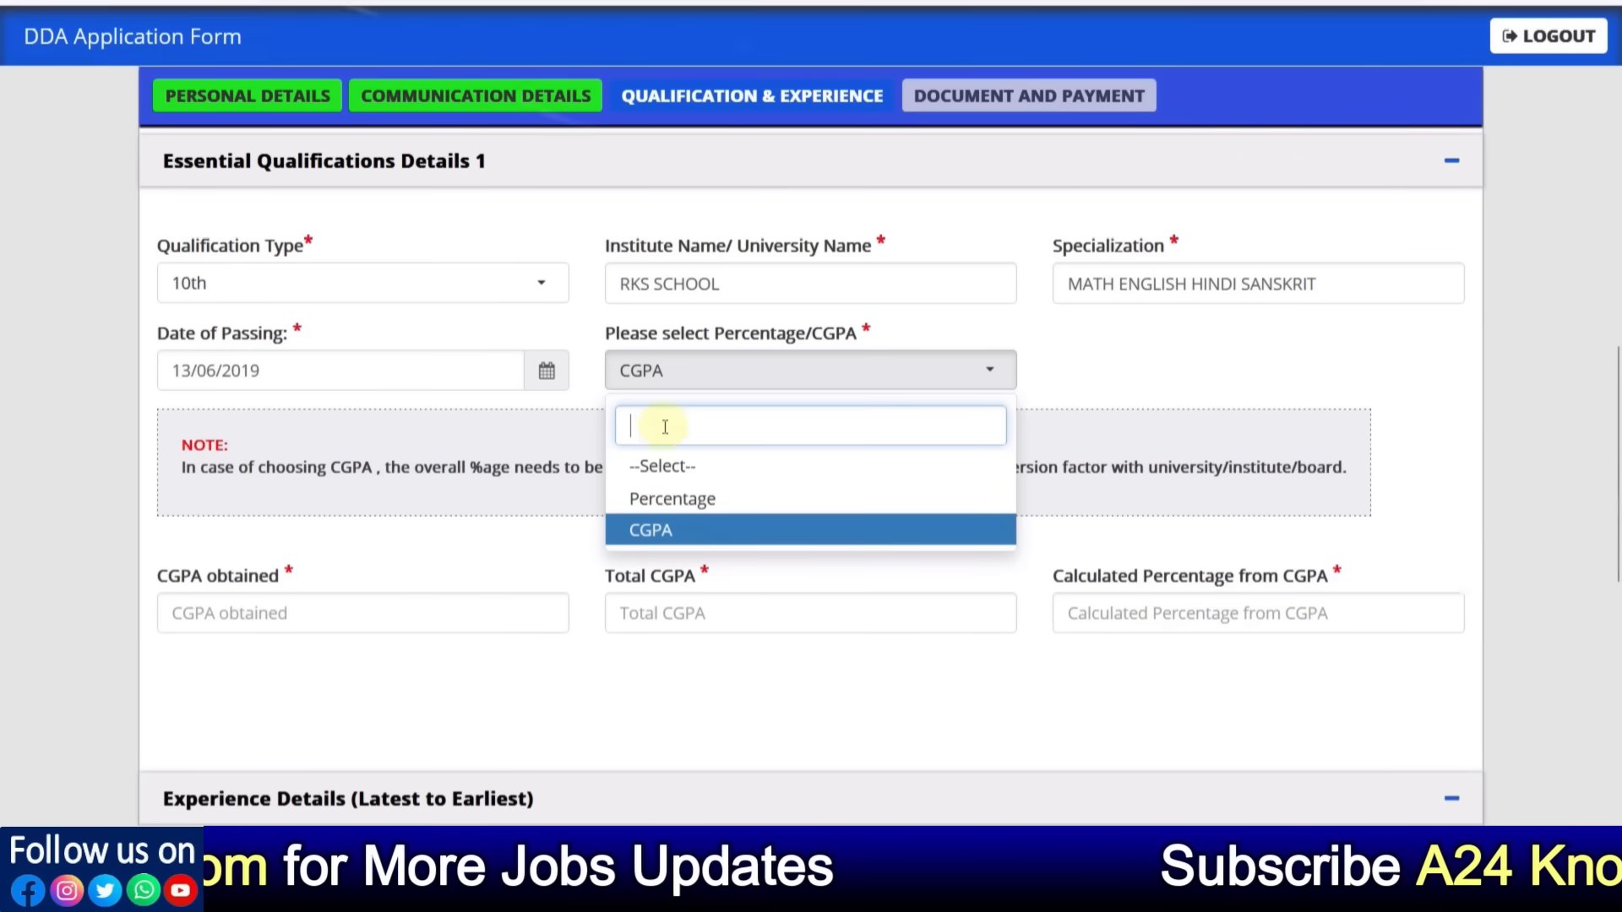
left_click(659, 500)
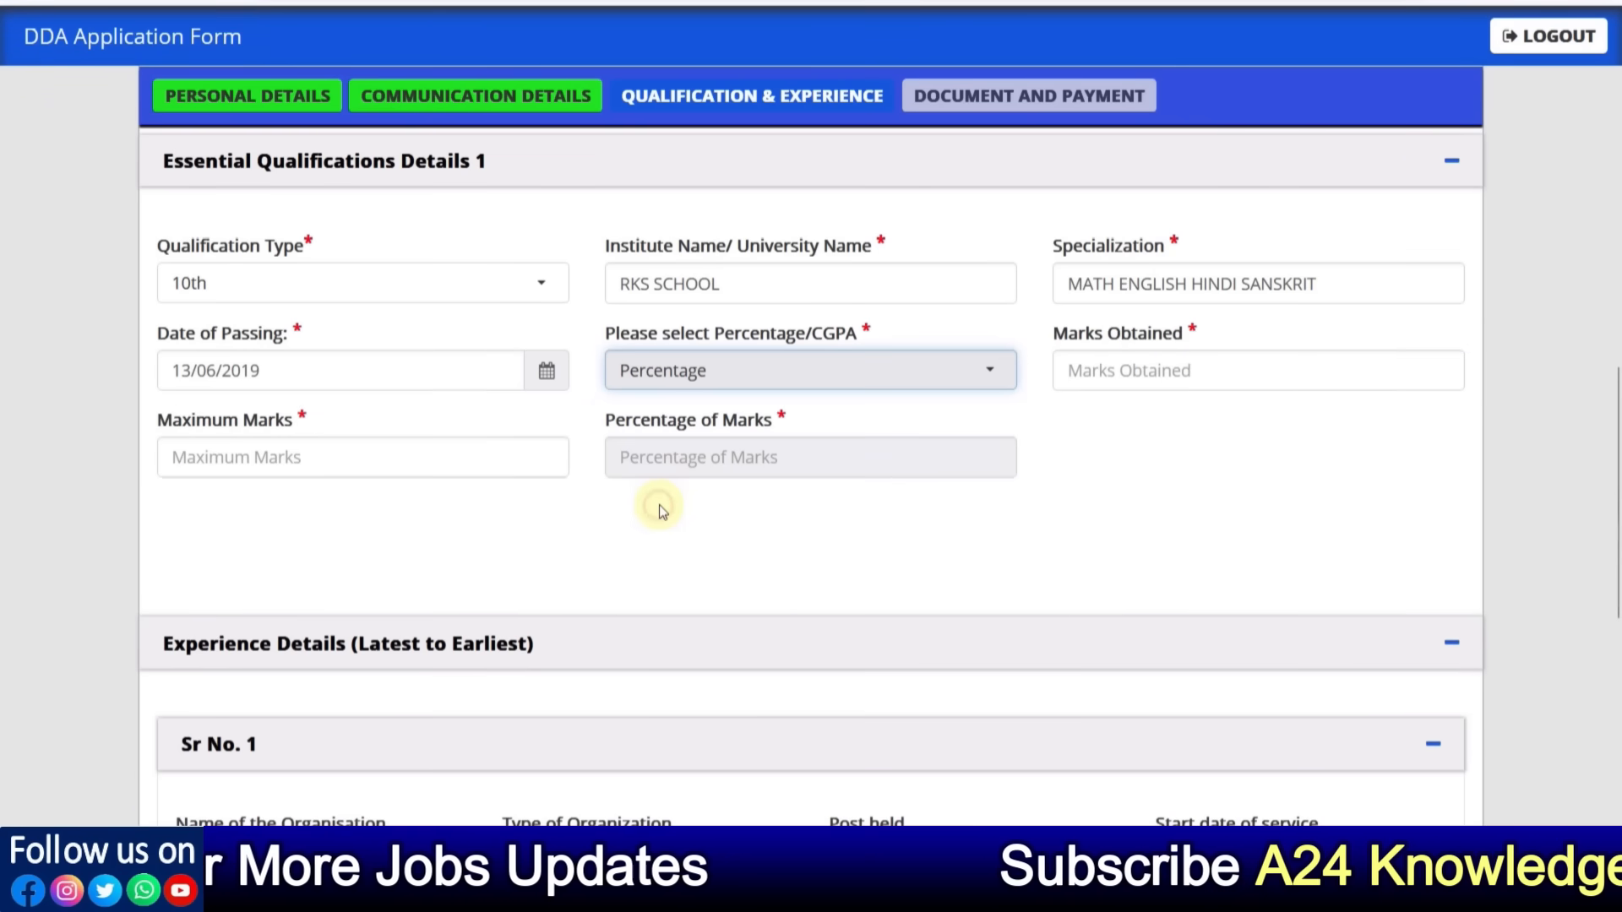
left_click(1137, 371)
type("480")
key("Tab")
type("600")
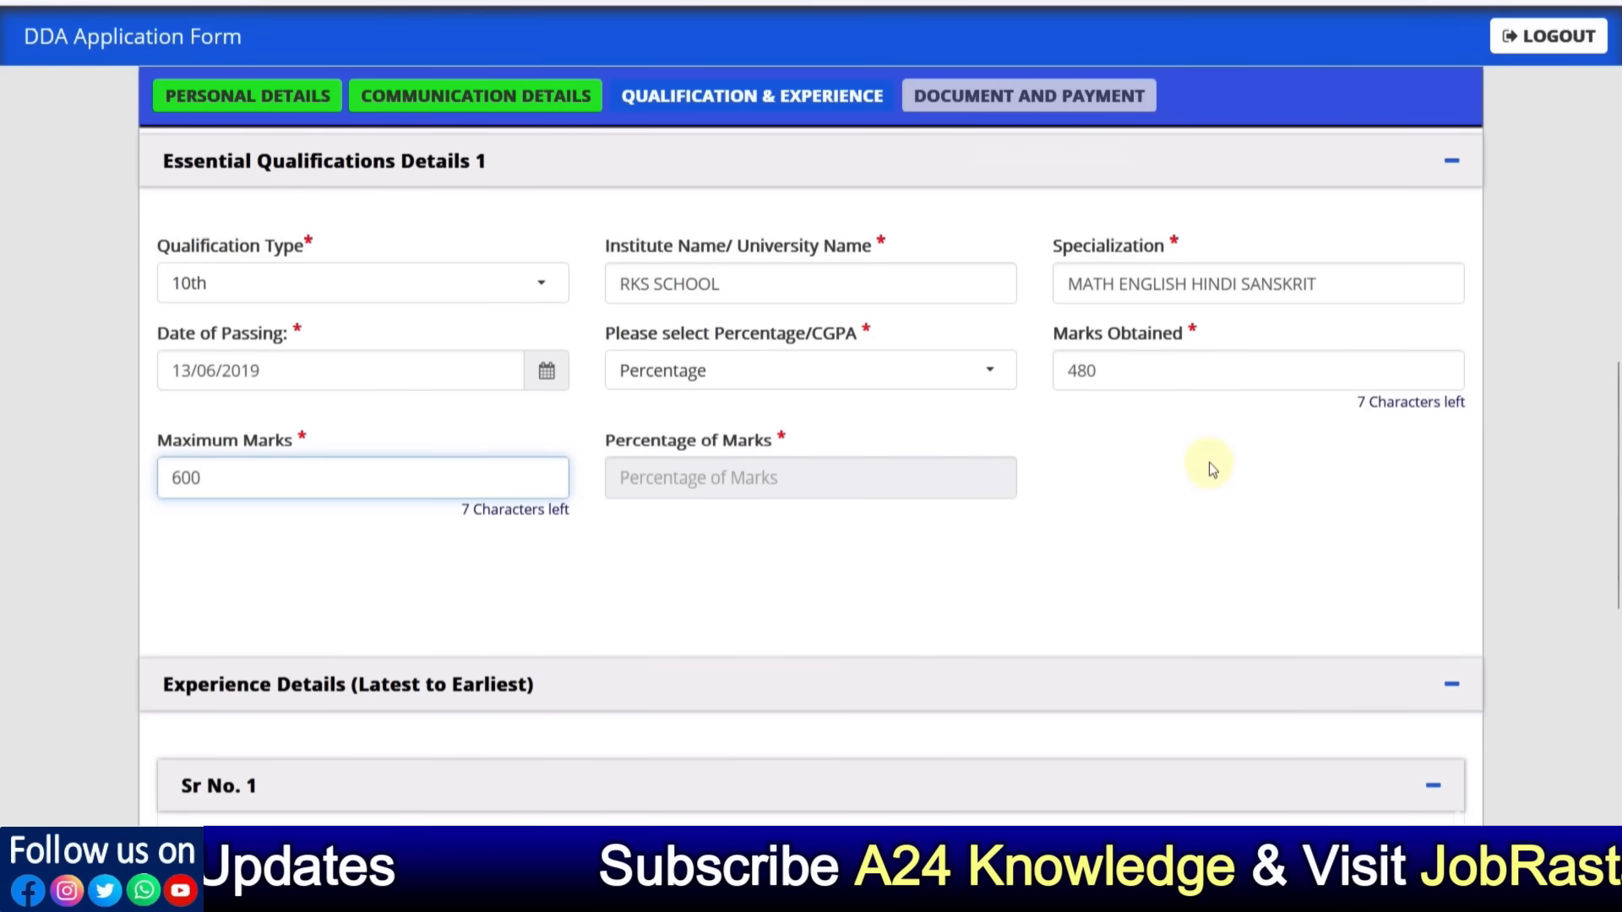
left_click(1022, 541)
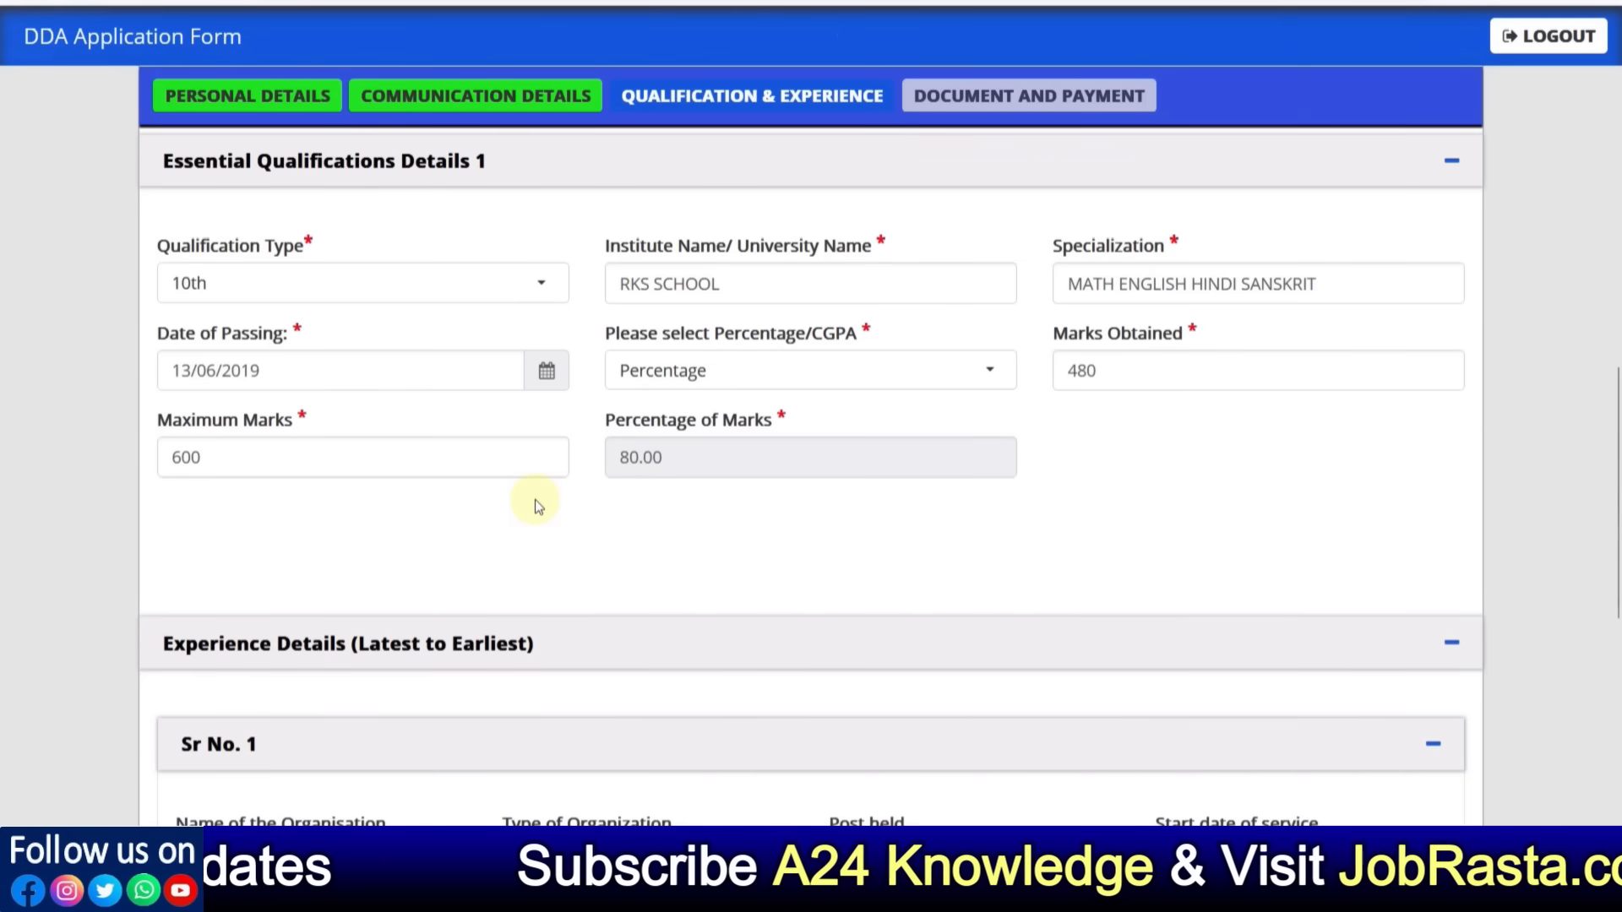
scroll(535, 501, "down", 5)
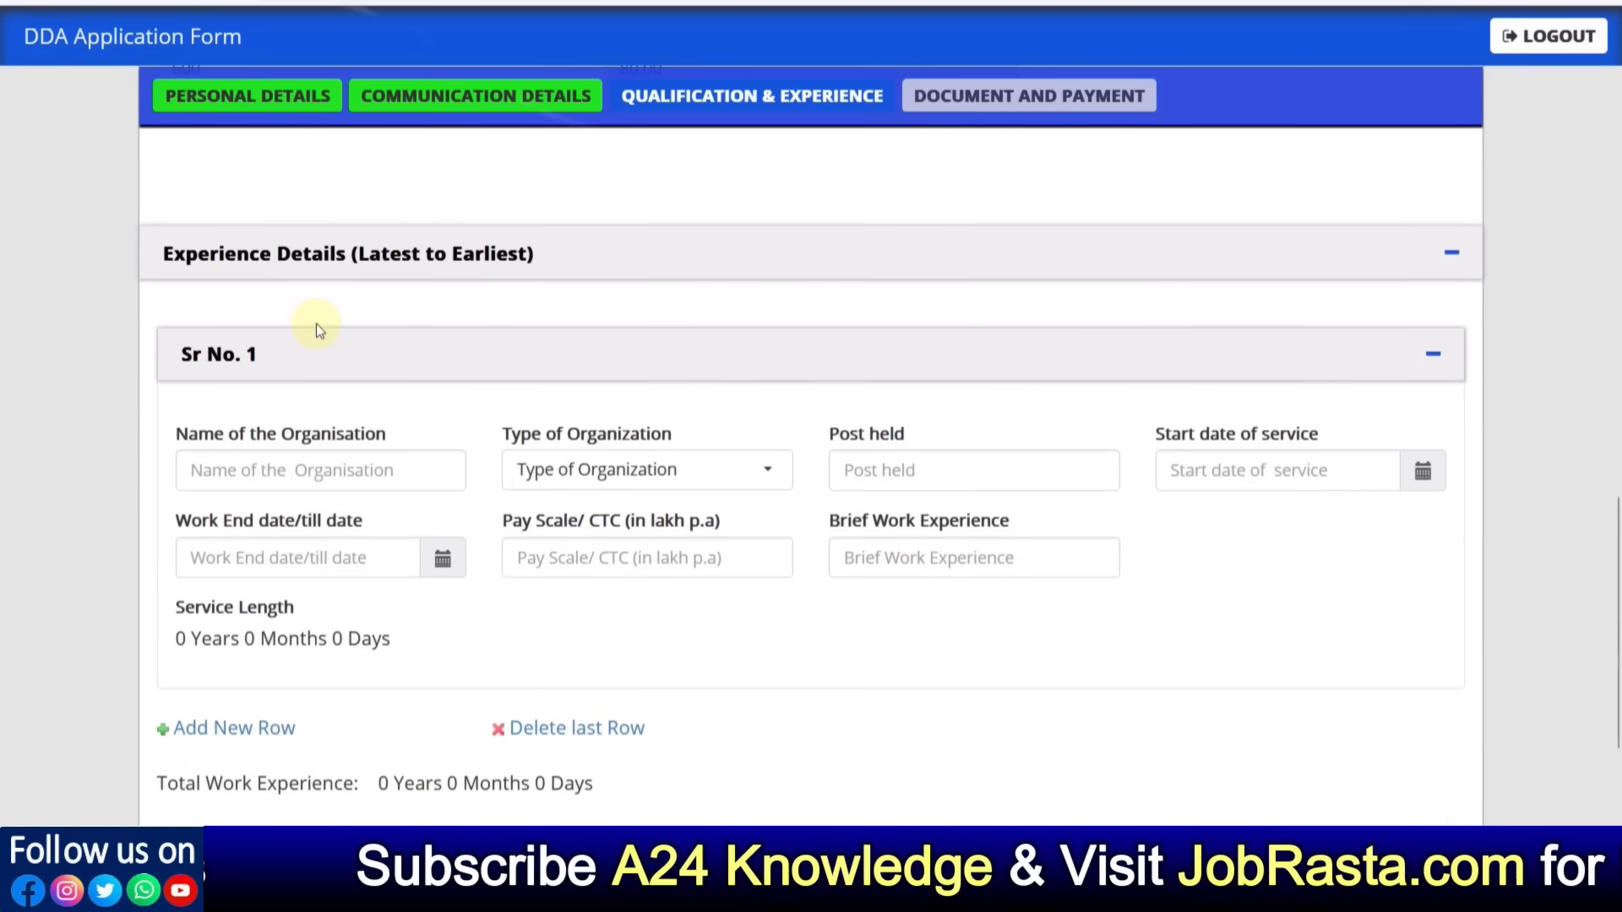
- Save the qualification and experience details and confirm the alert
scroll(343, 329, "down", 2)
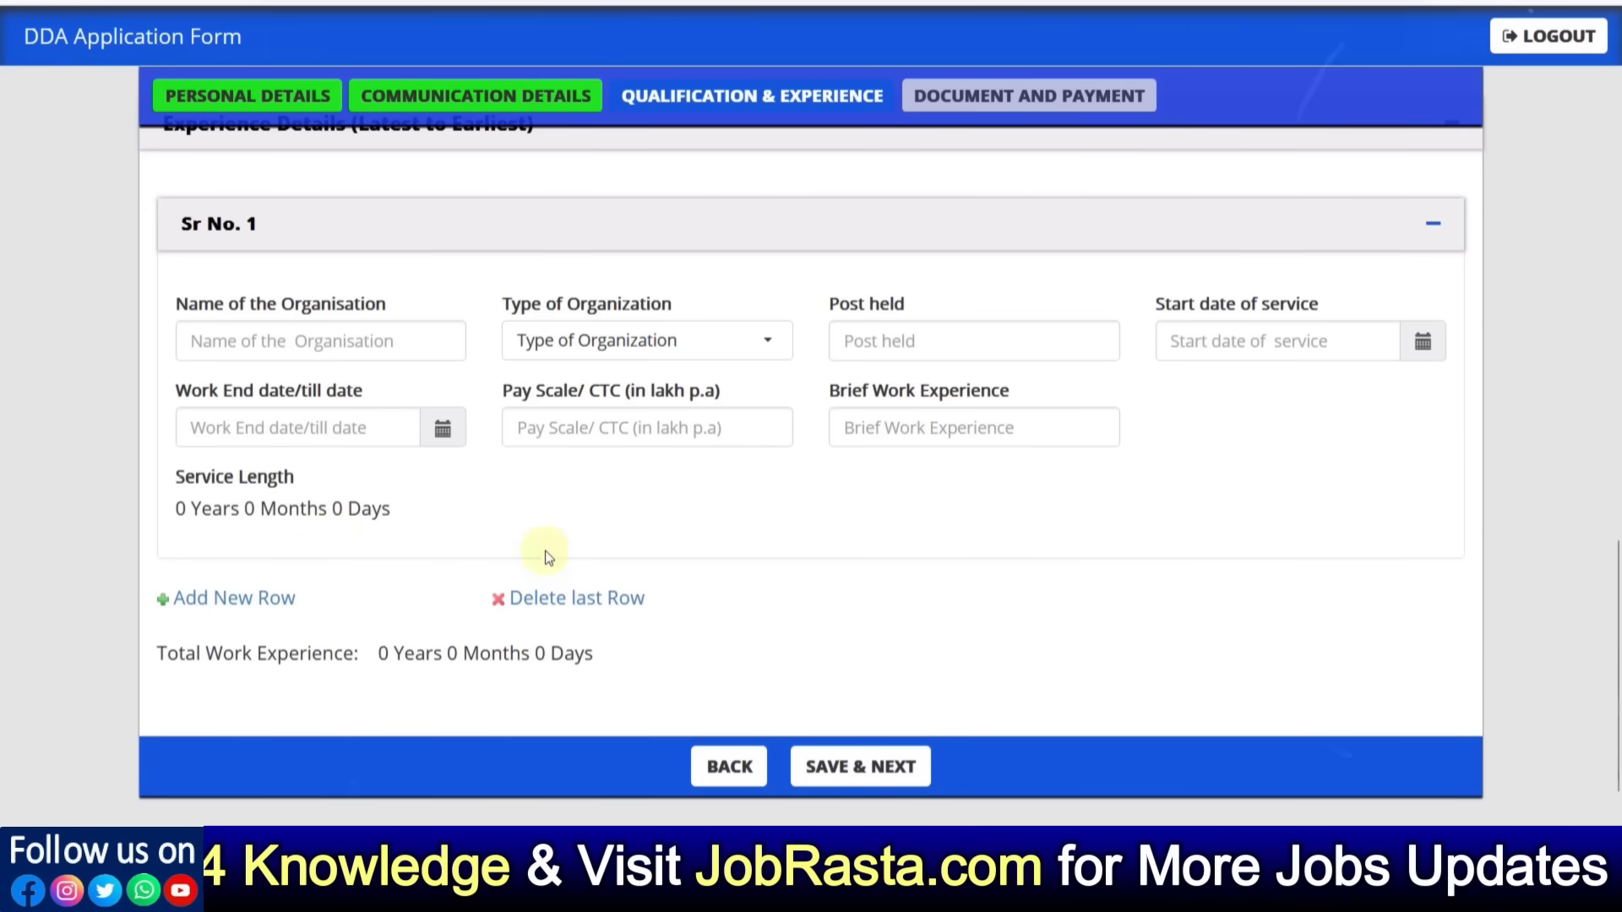
left_click(870, 783)
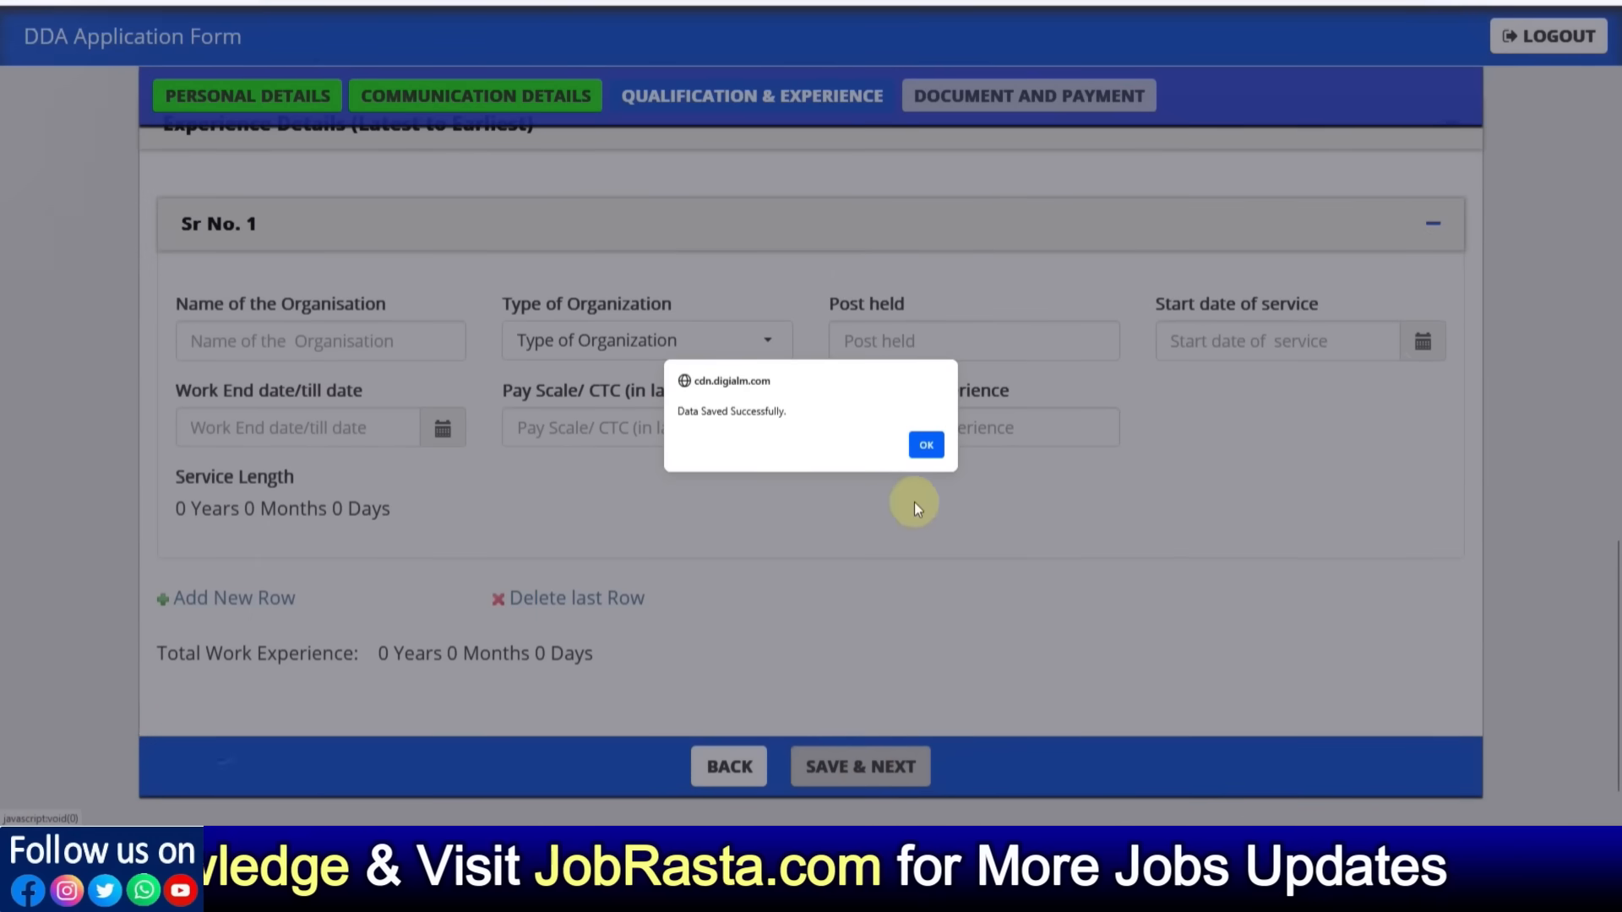
left_click(926, 446)
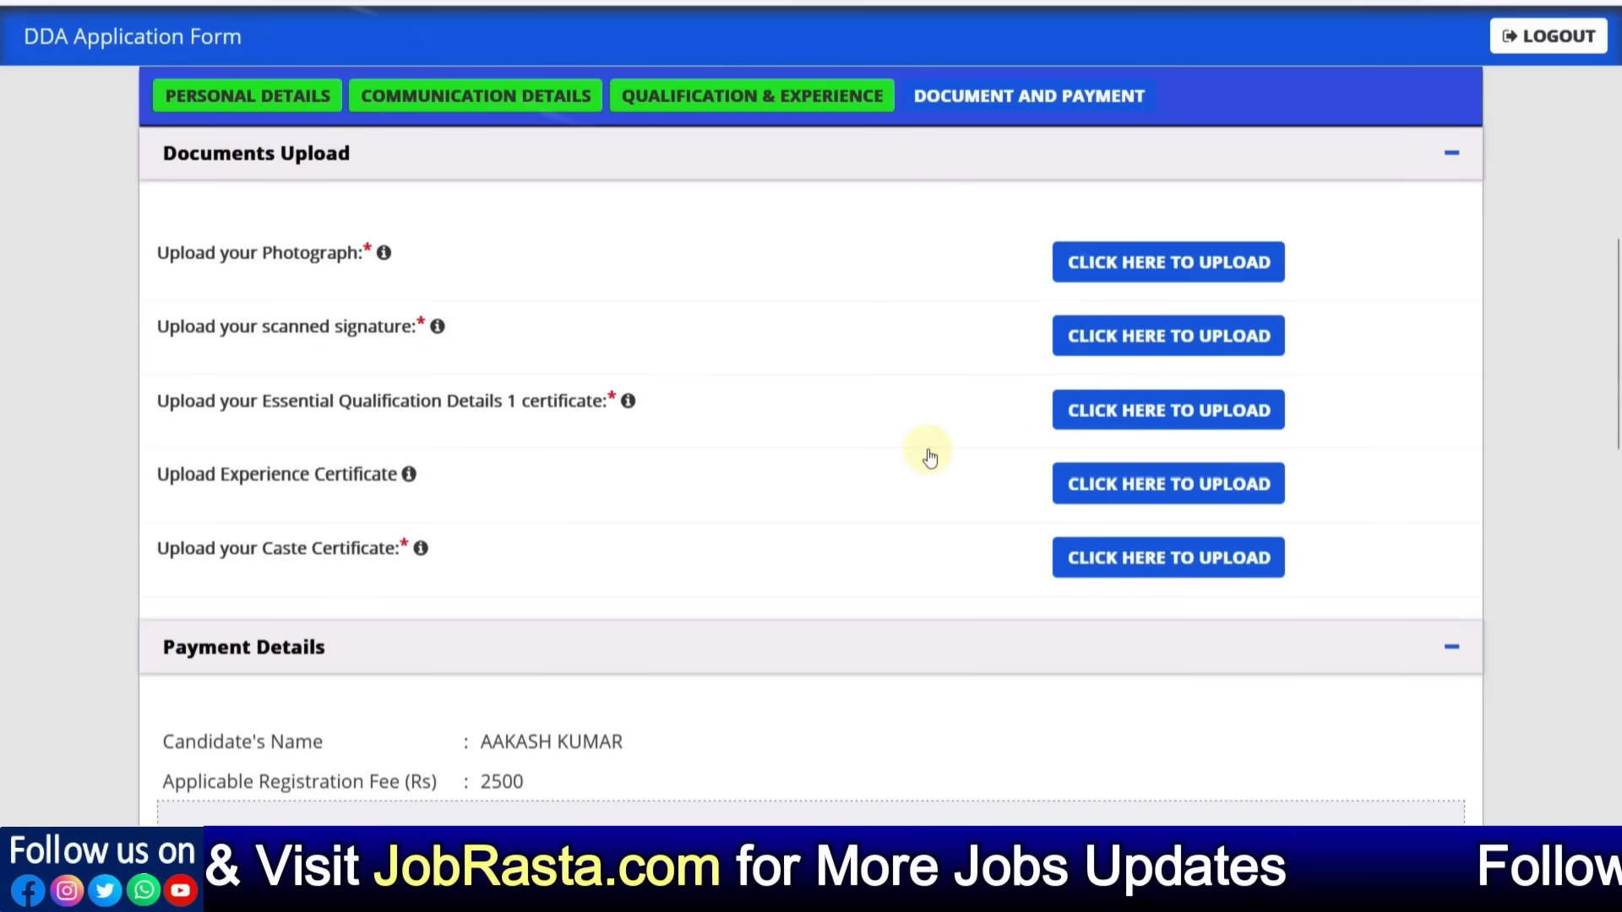
- Review the photograph upload instructions, including the white background rule, then close the window
scroll(778, 492, "up", 2)
mouse_move(384, 385)
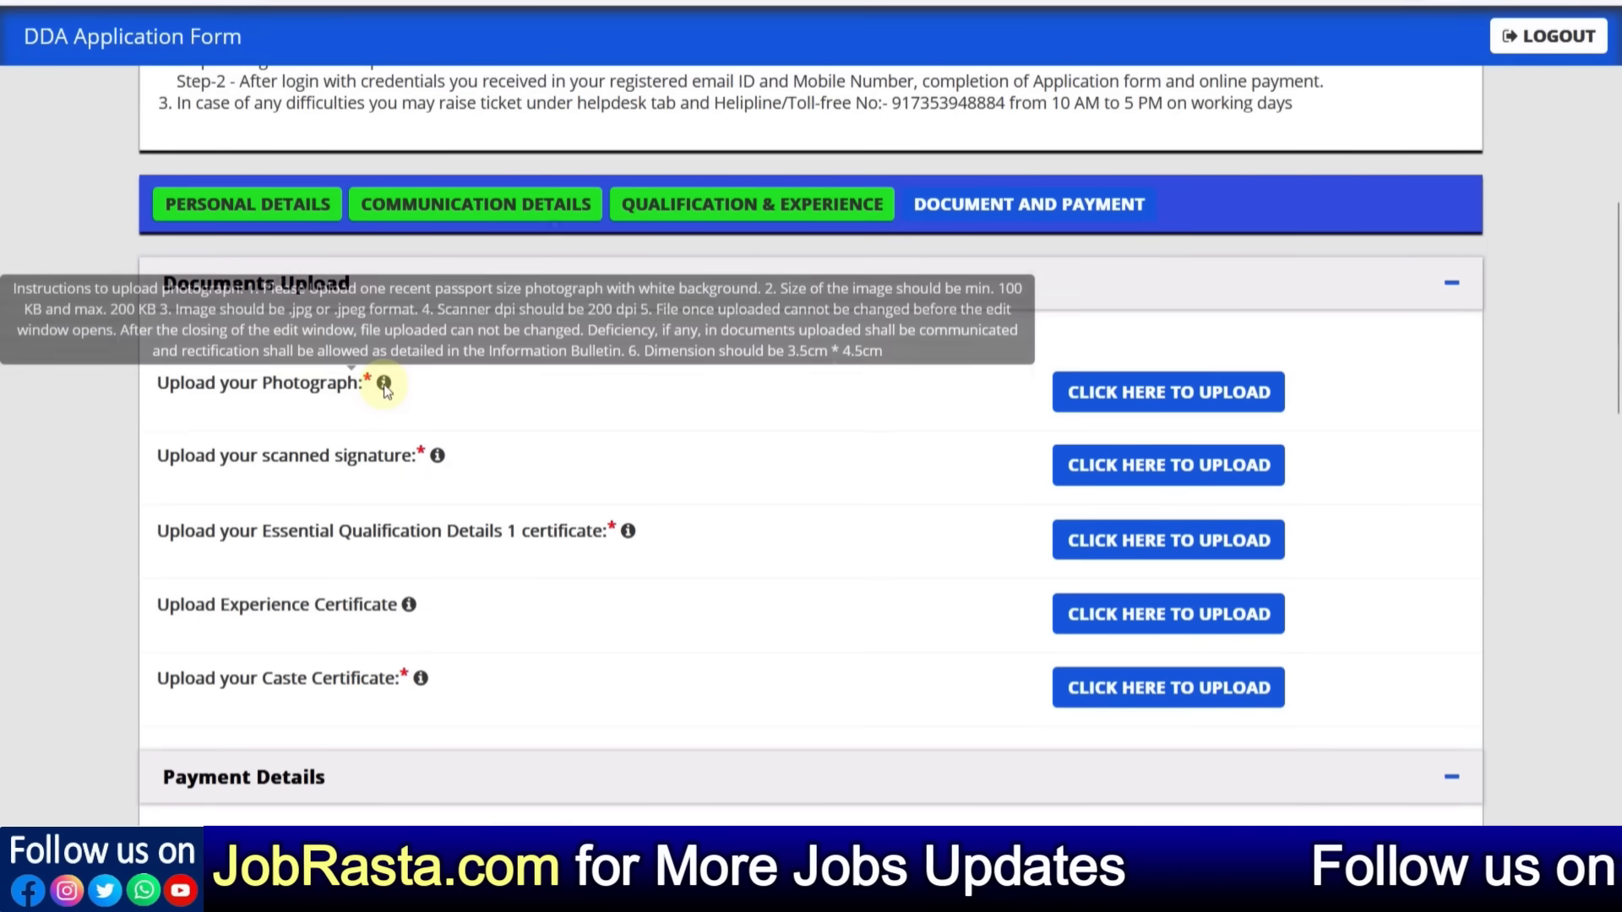
left_click(1108, 392)
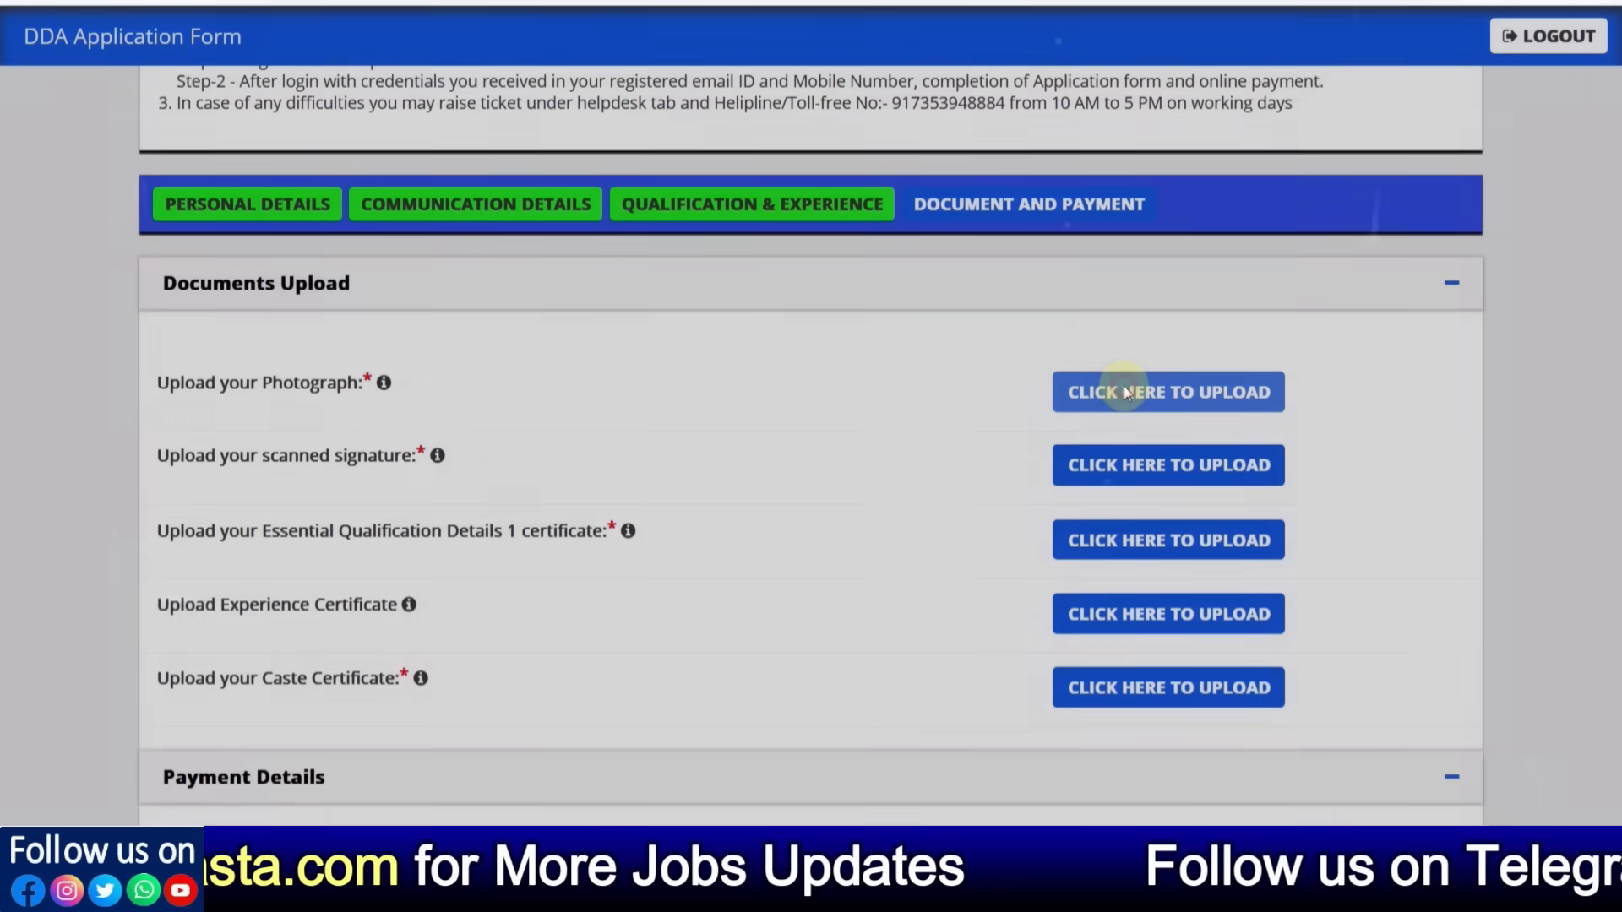
left_click_drag(277, 464, 421, 465)
left_click(510, 484)
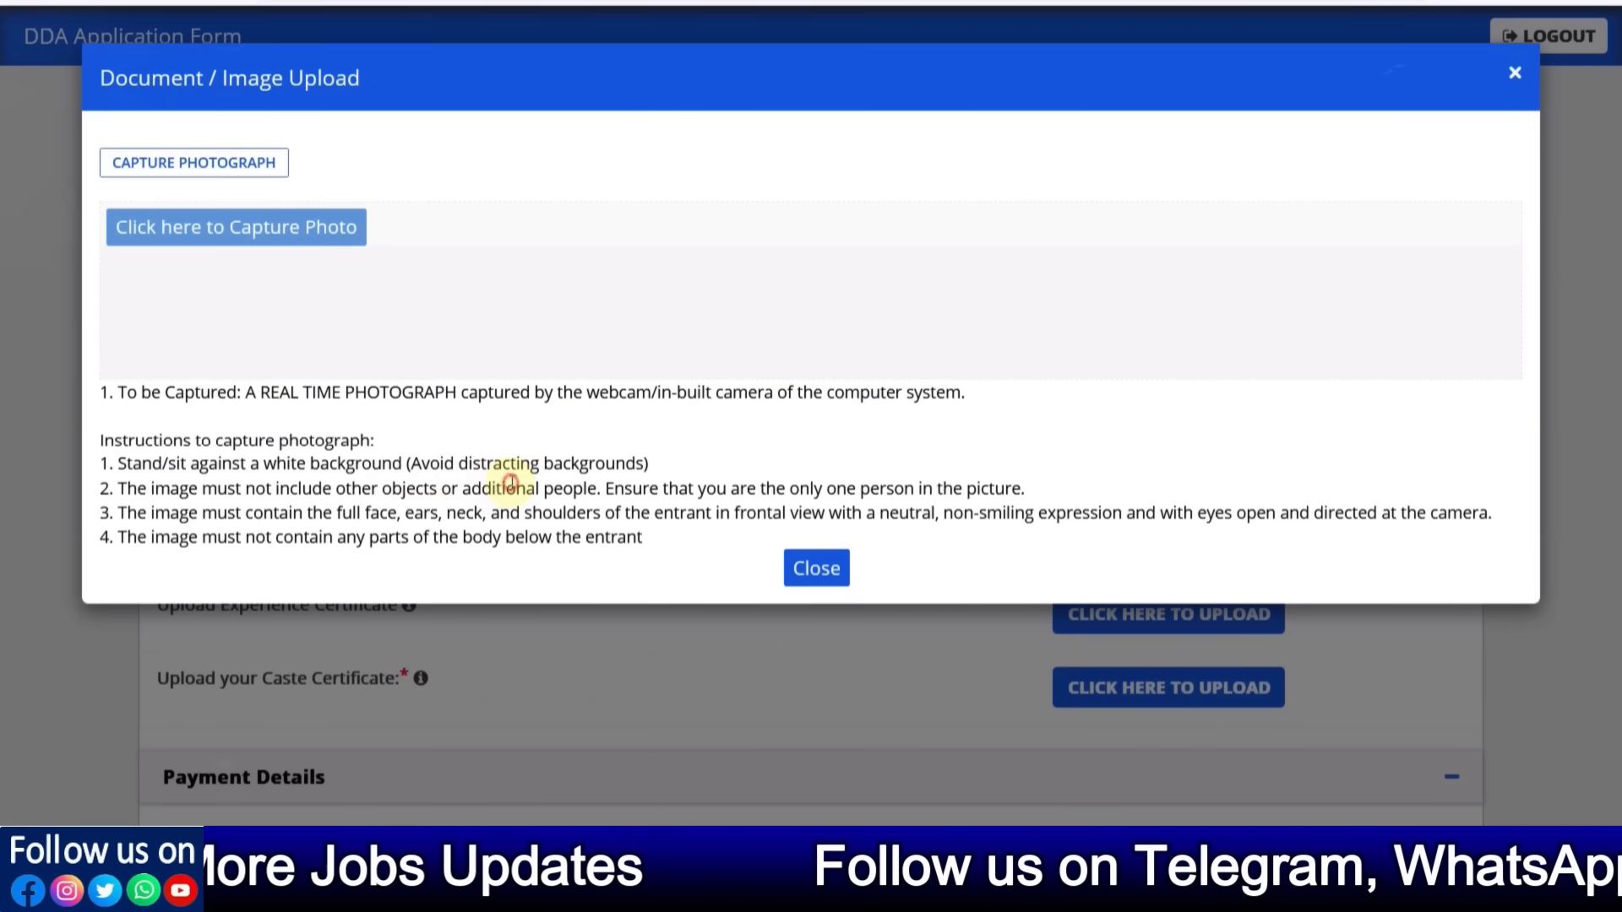
left_click(823, 575)
scroll(686, 541, "down", 2)
mouse_move(438, 328)
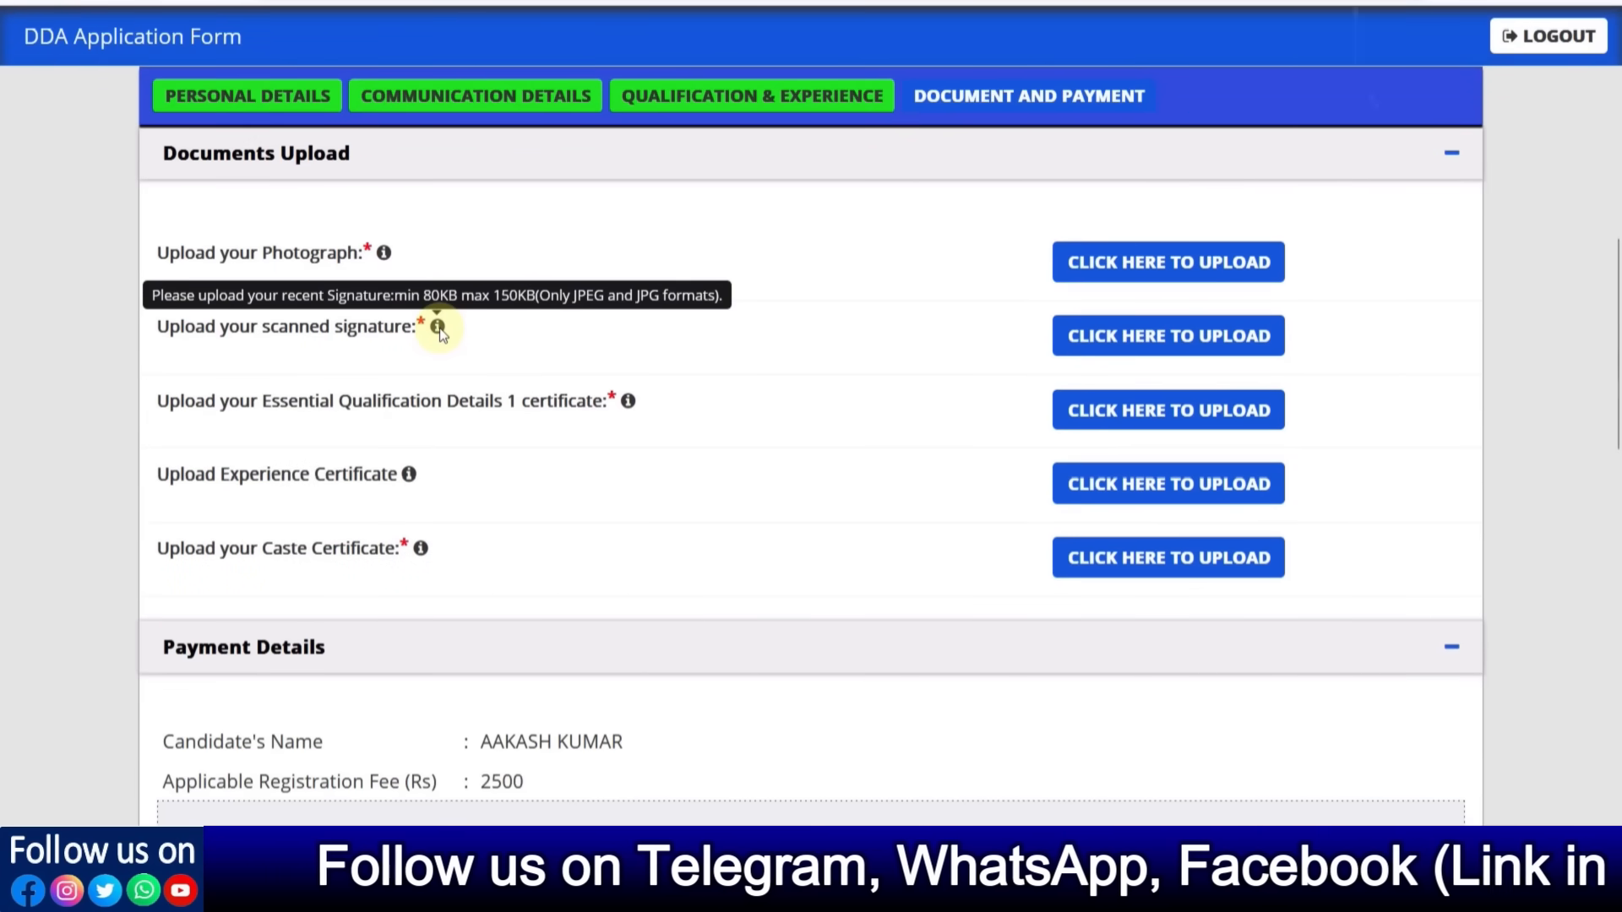
mouse_move(382, 257)
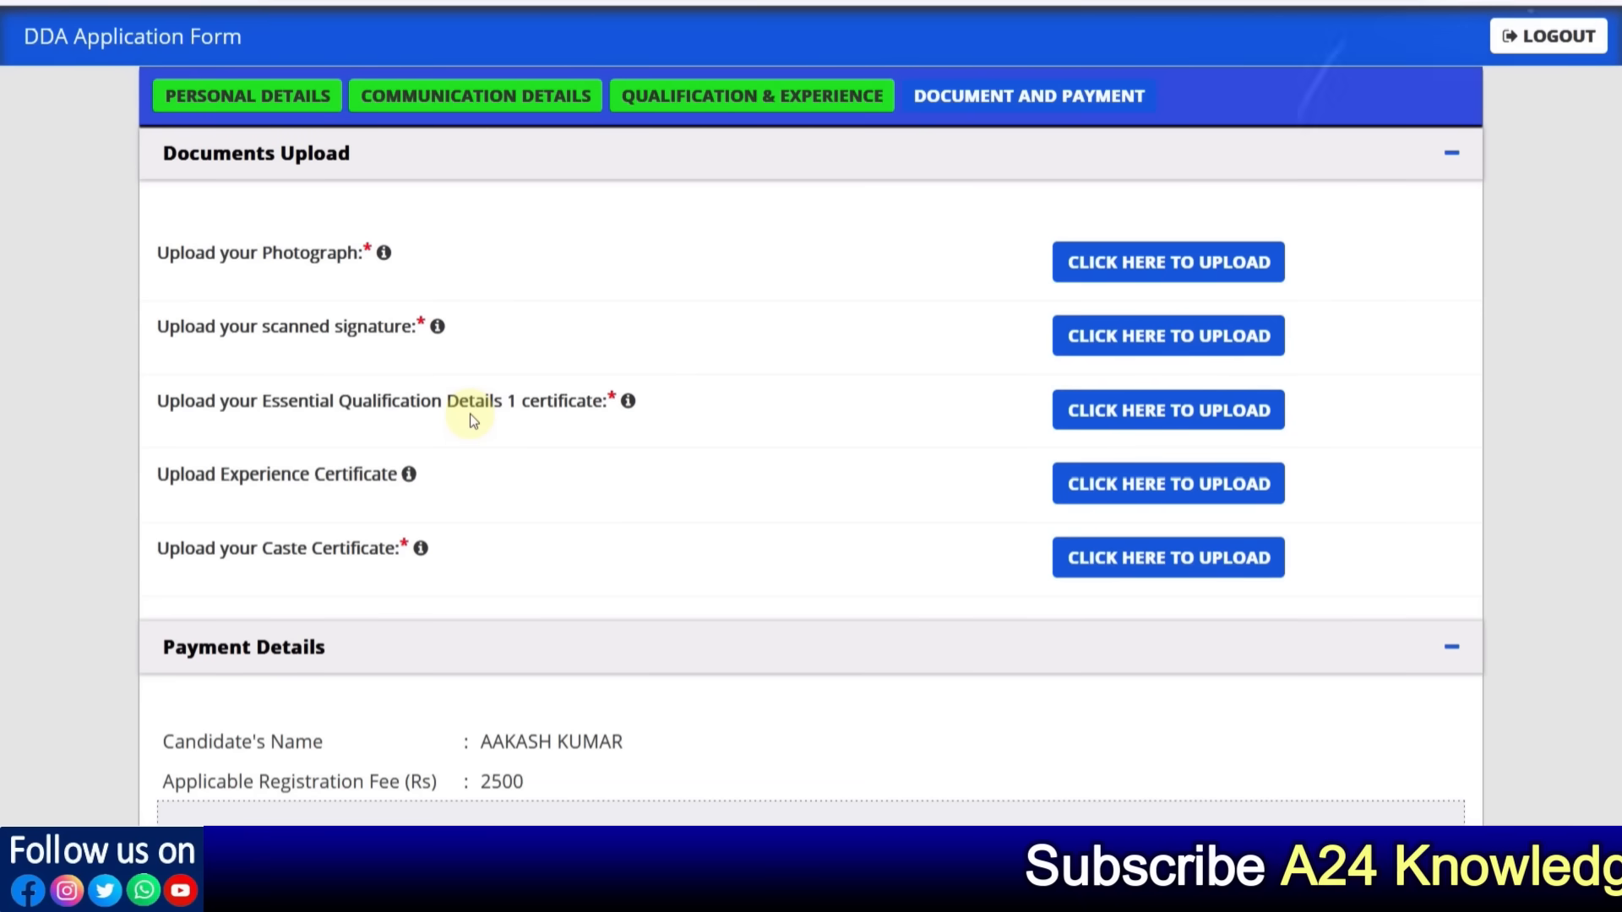
mouse_move(629, 405)
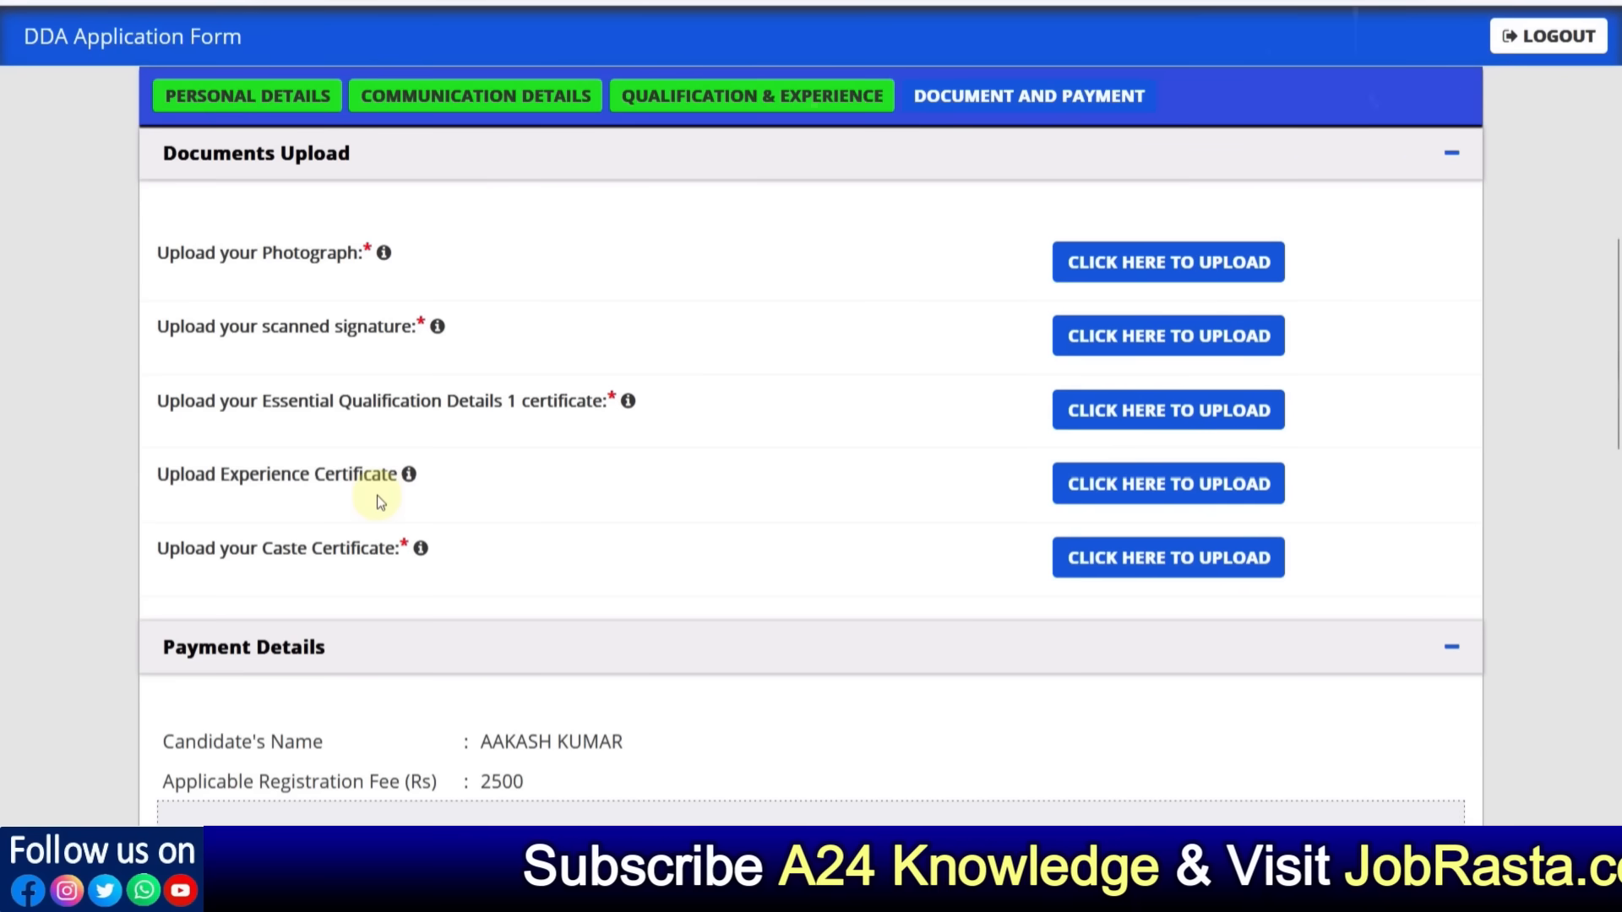
mouse_move(421, 551)
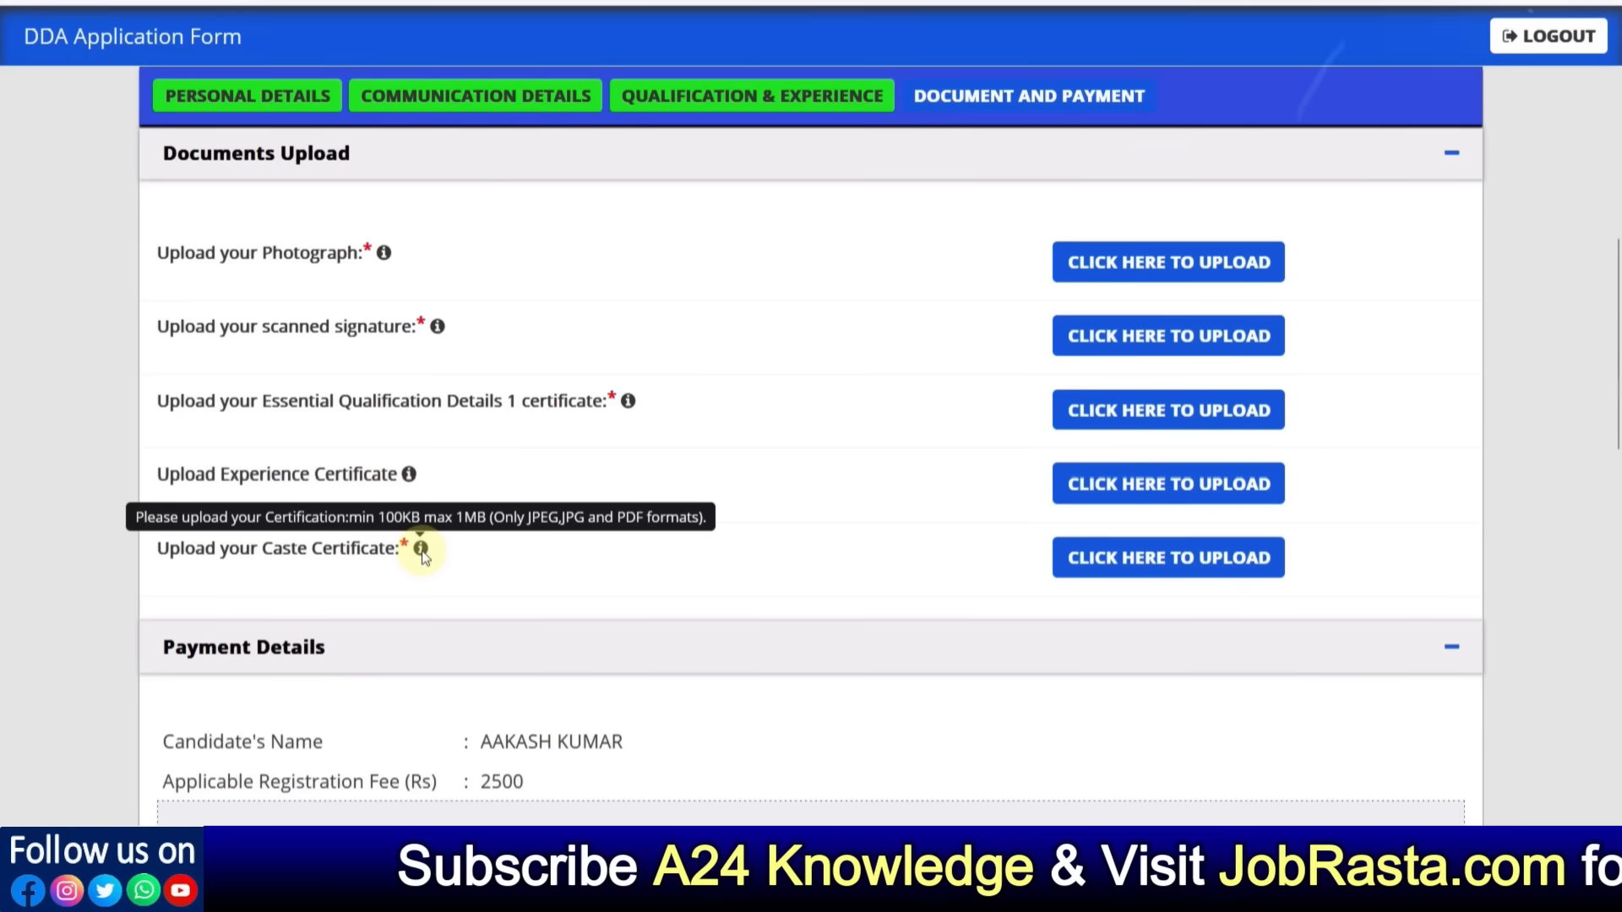
- Upload the scanned signature and check its preview
left_click(1192, 337)
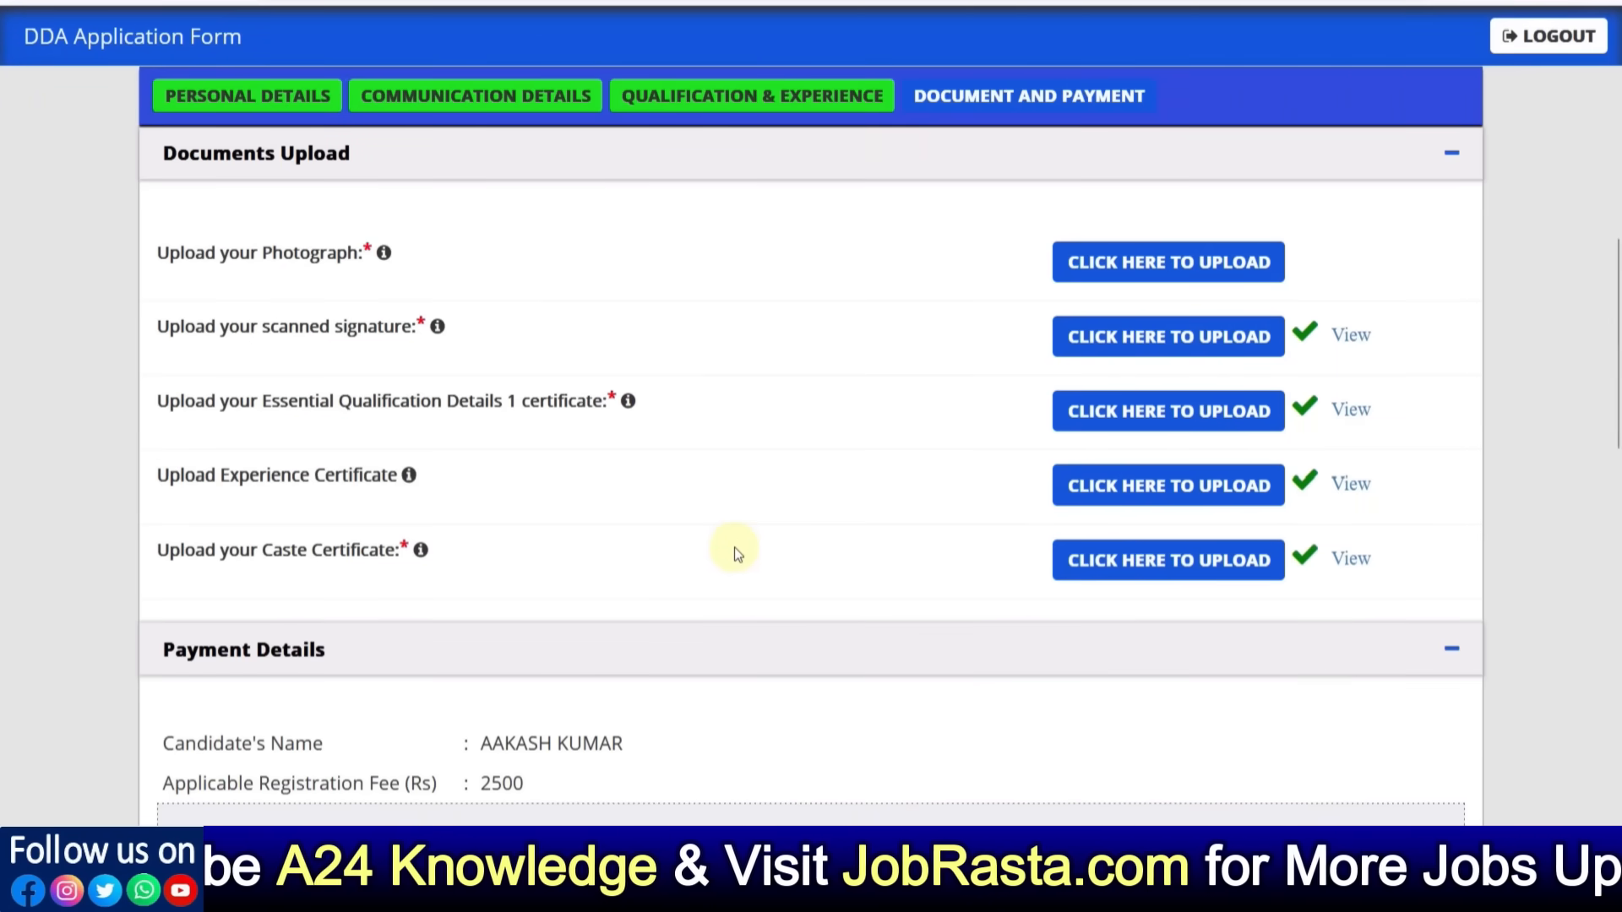
scroll(735, 551, "up", 2)
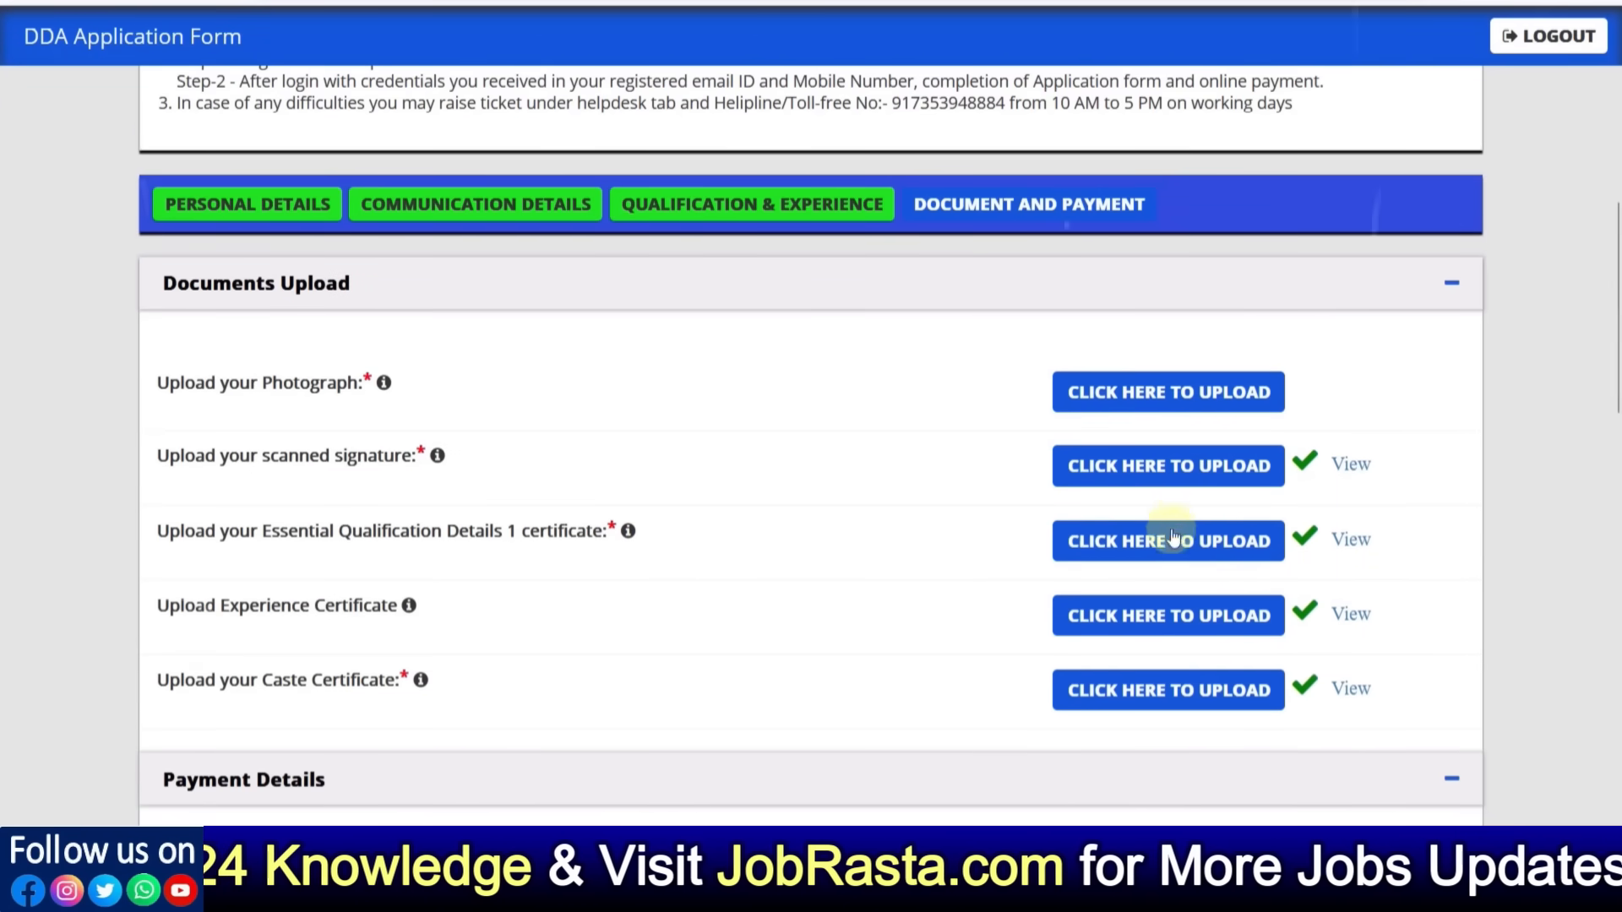
left_click(1352, 464)
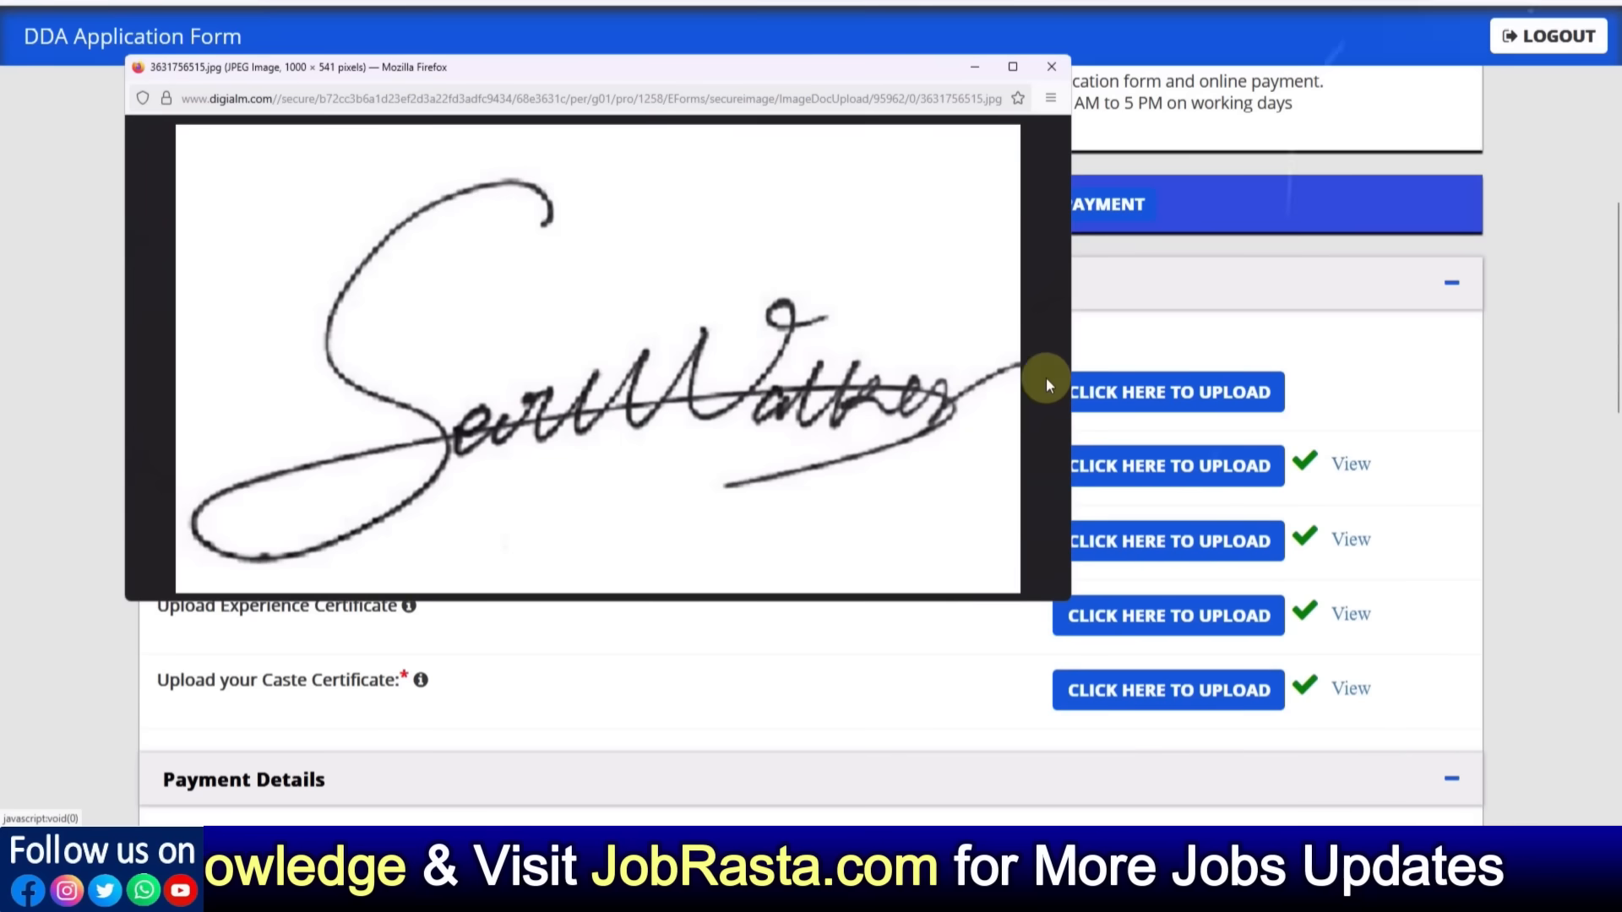
left_click(1052, 68)
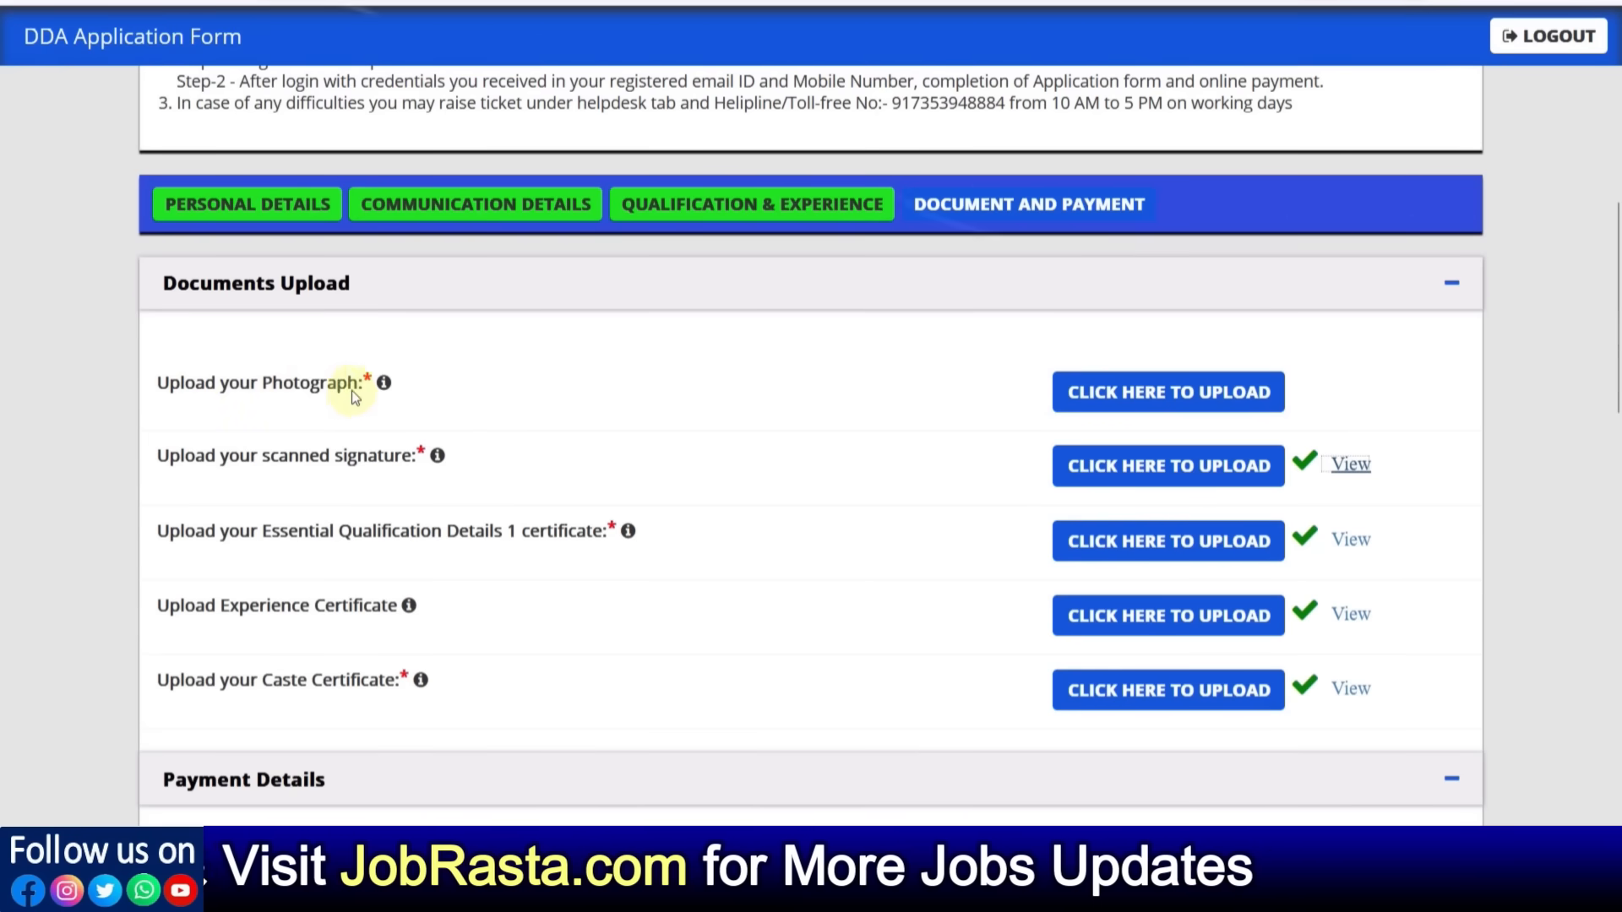
- Capture the applicant's photograph with the webcam, allowing camera permission
left_click(1132, 394)
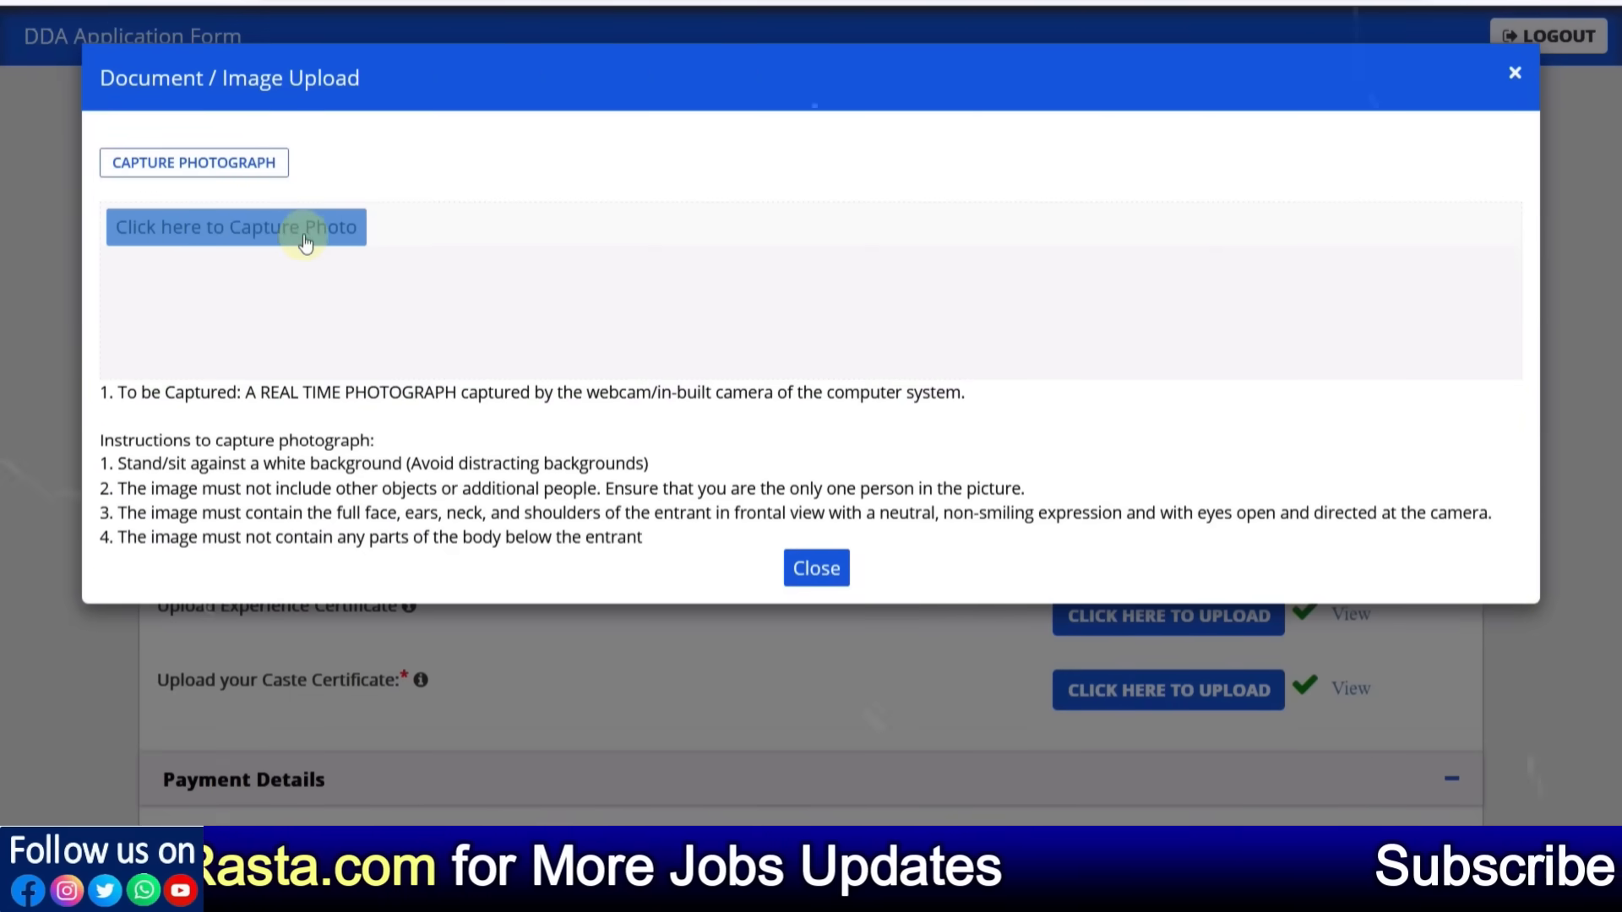
left_click(276, 241)
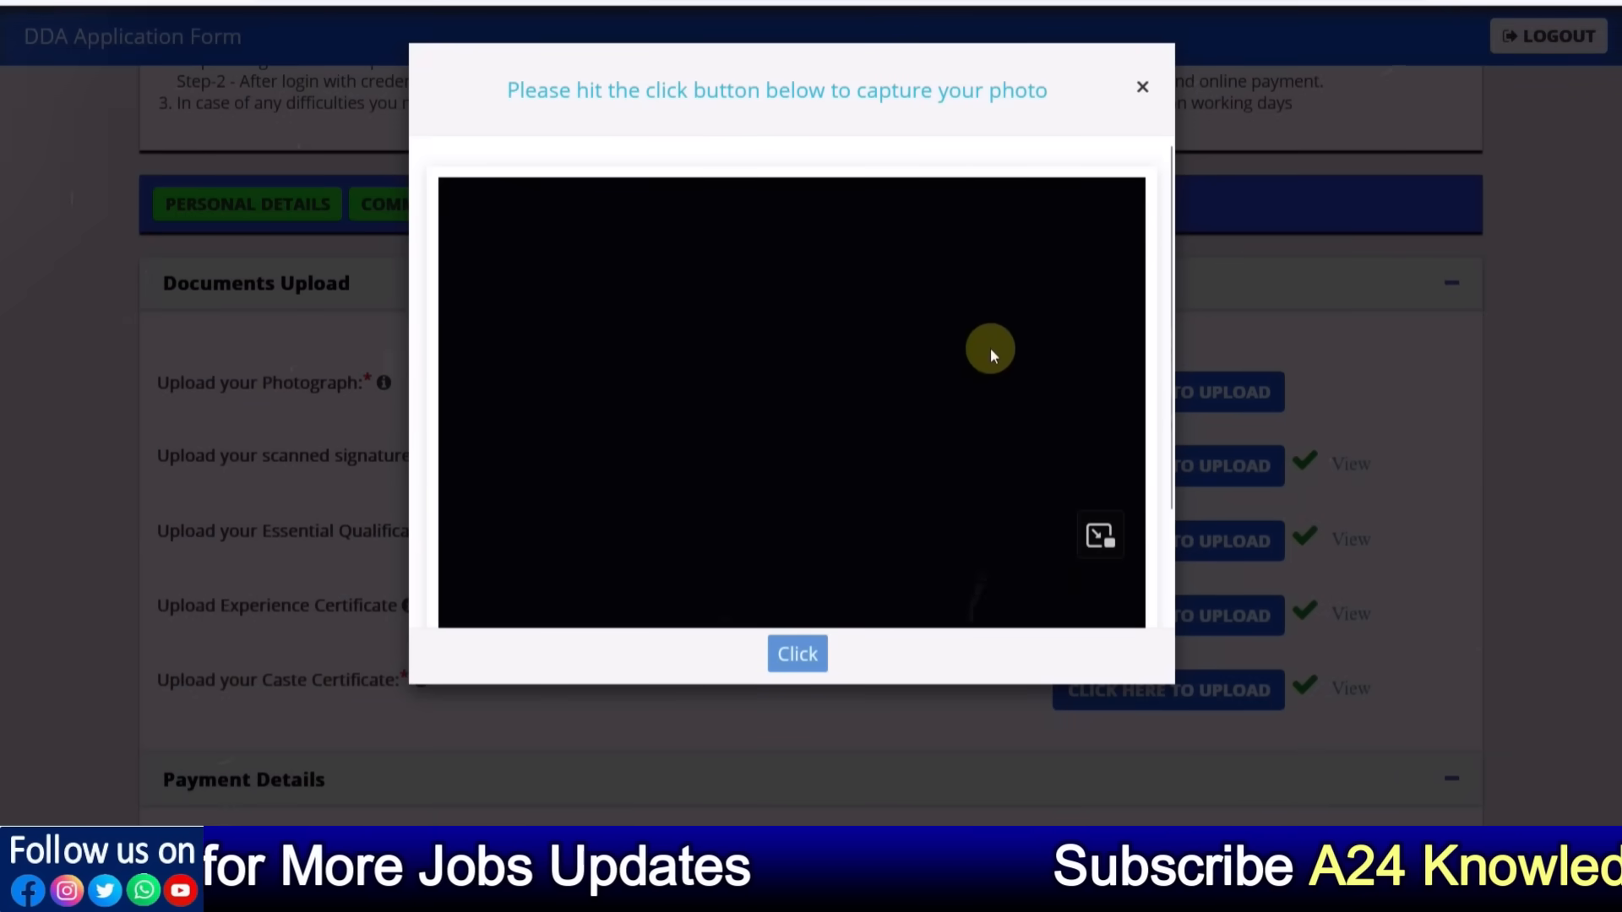
left_click(327, 1)
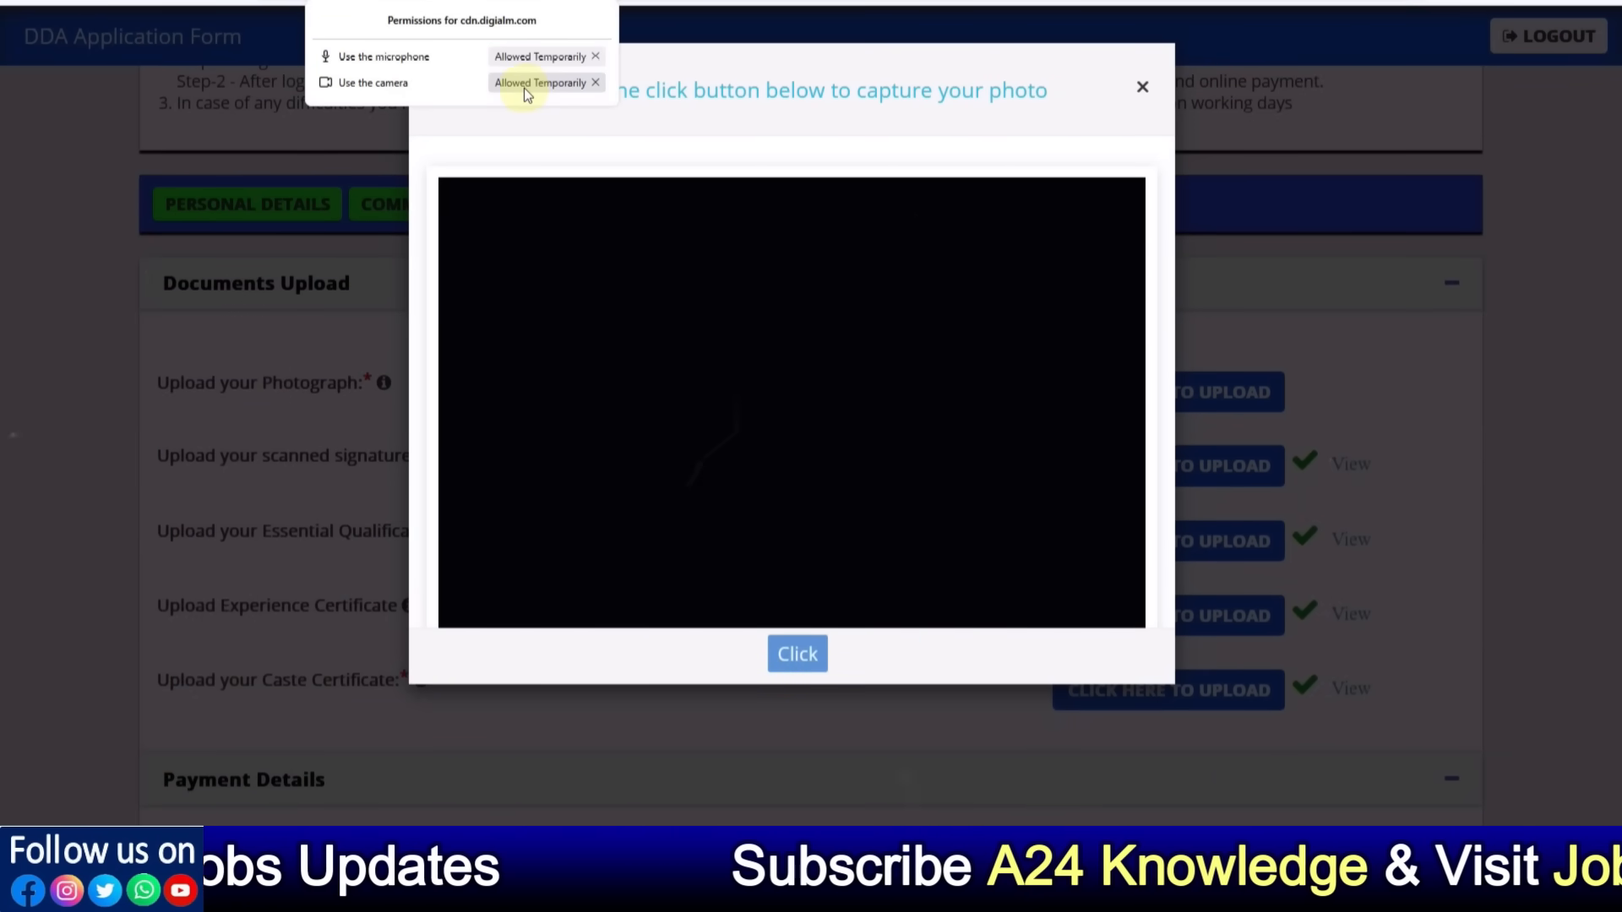
left_click(47, 195)
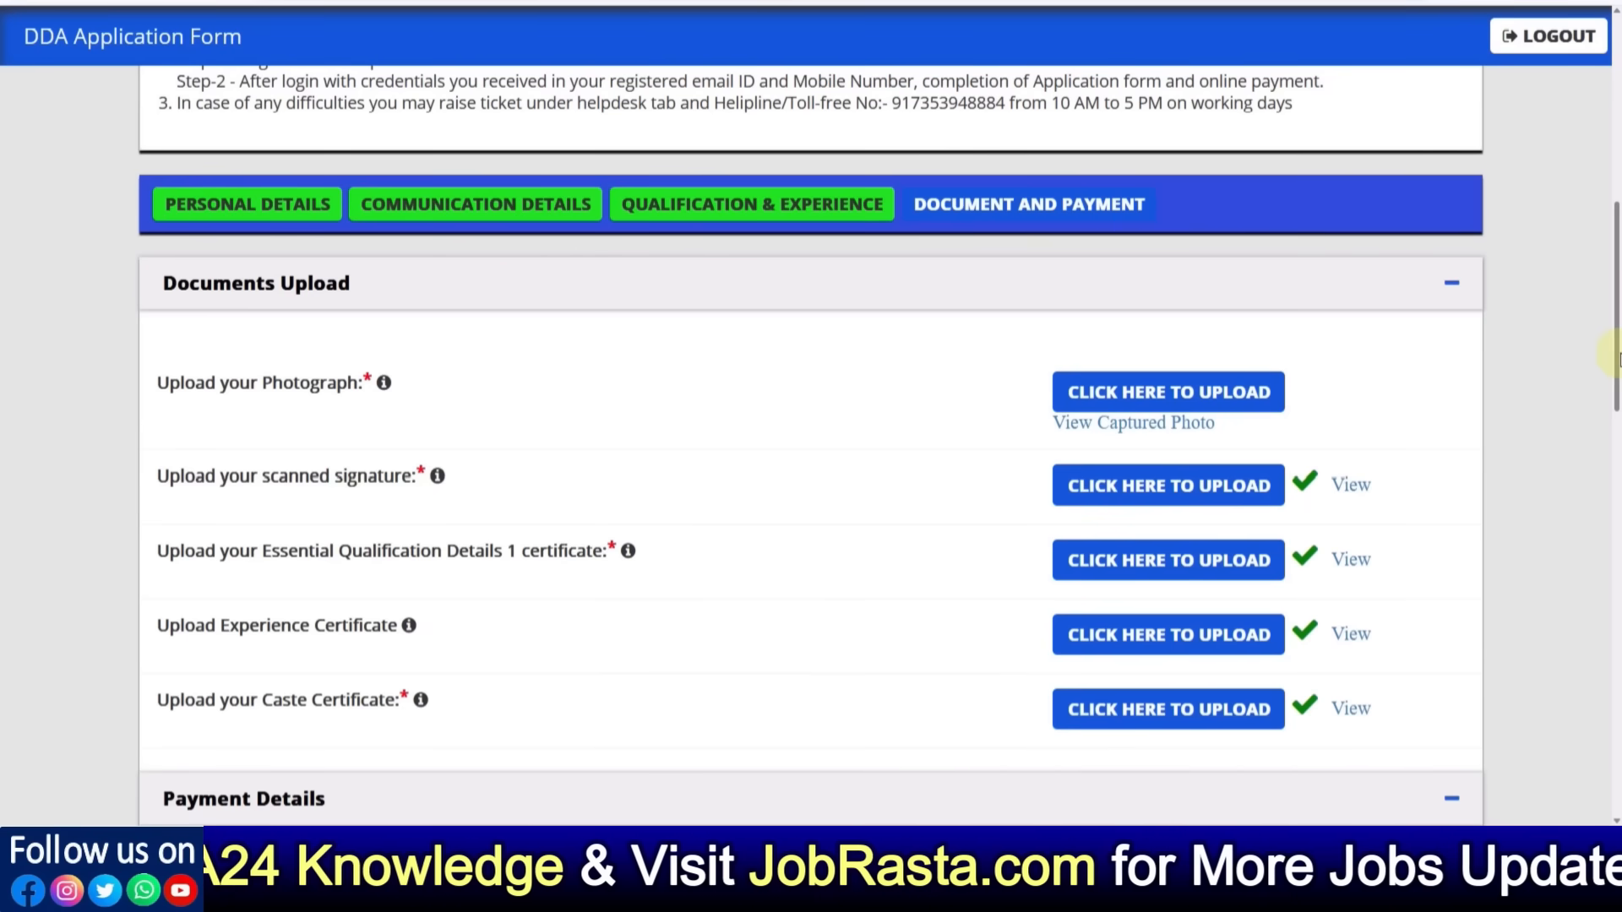
- Scroll down through the declarations and enter the captcha characters
scroll(936, 446, "down", 7)
scroll(938, 450, "down", 1)
scroll(495, 293, "down", 3)
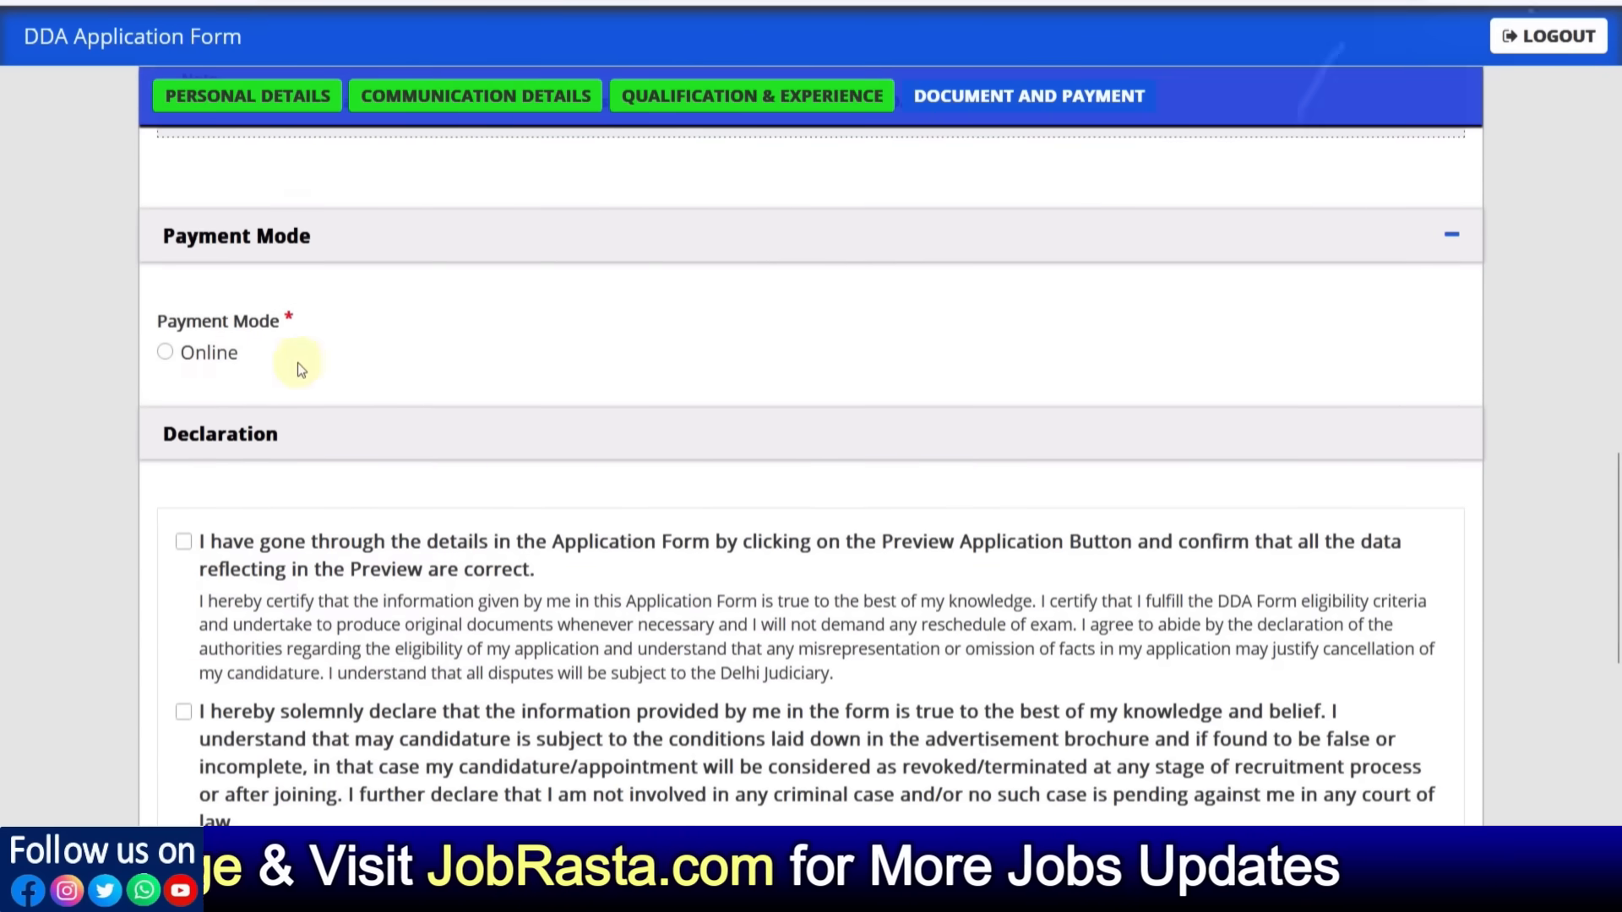
scroll(298, 374, "down", 3)
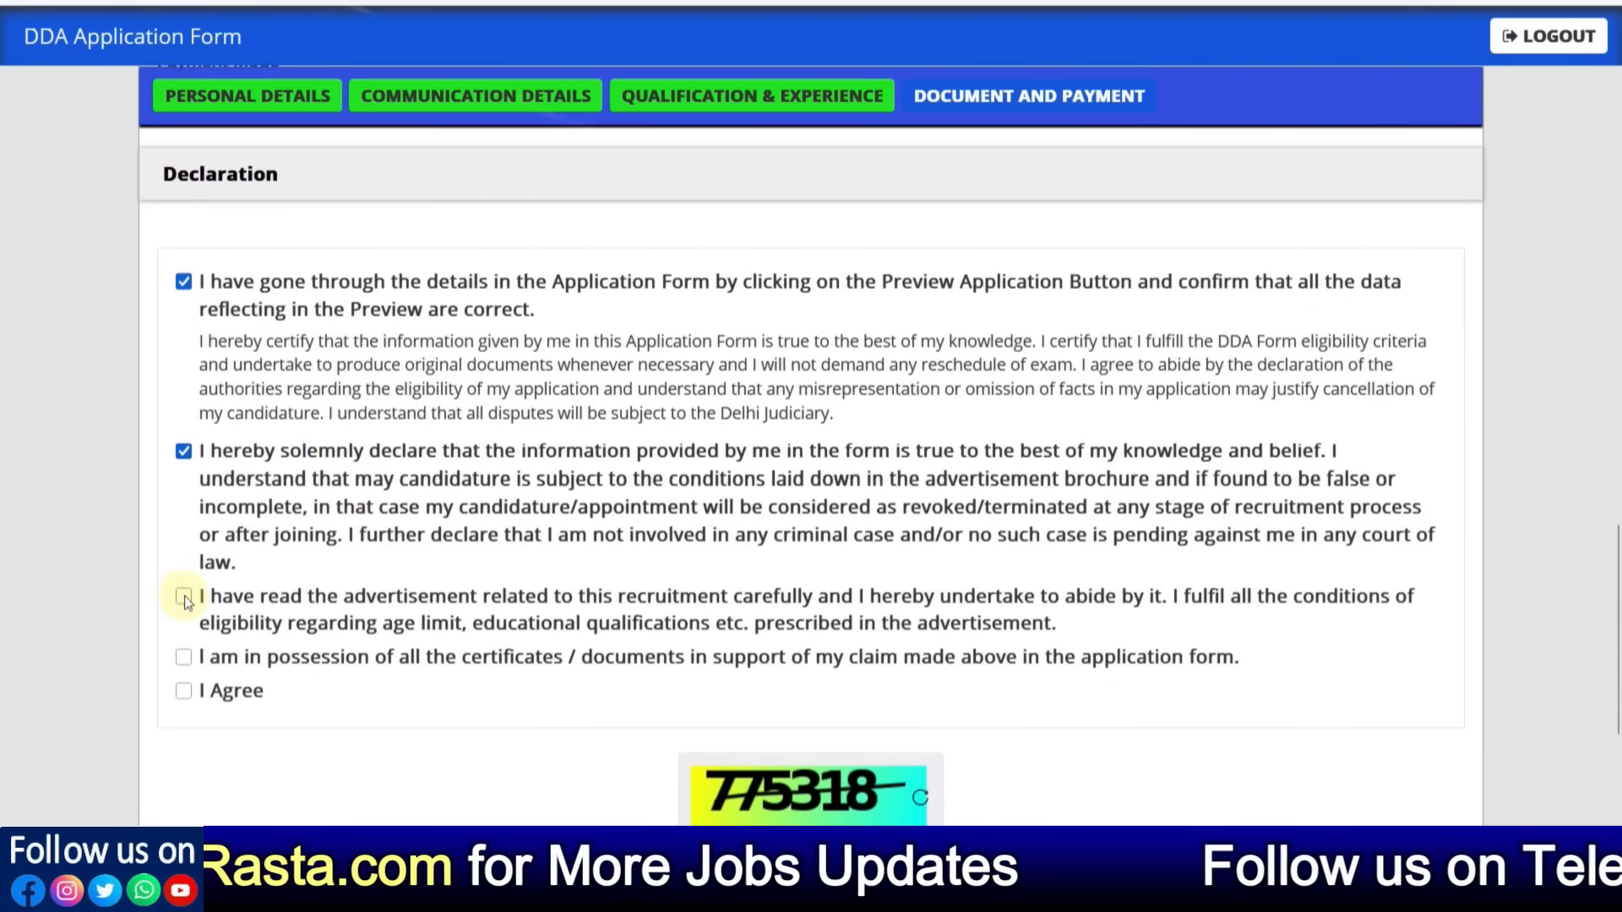
scroll(878, 616, "down", 3)
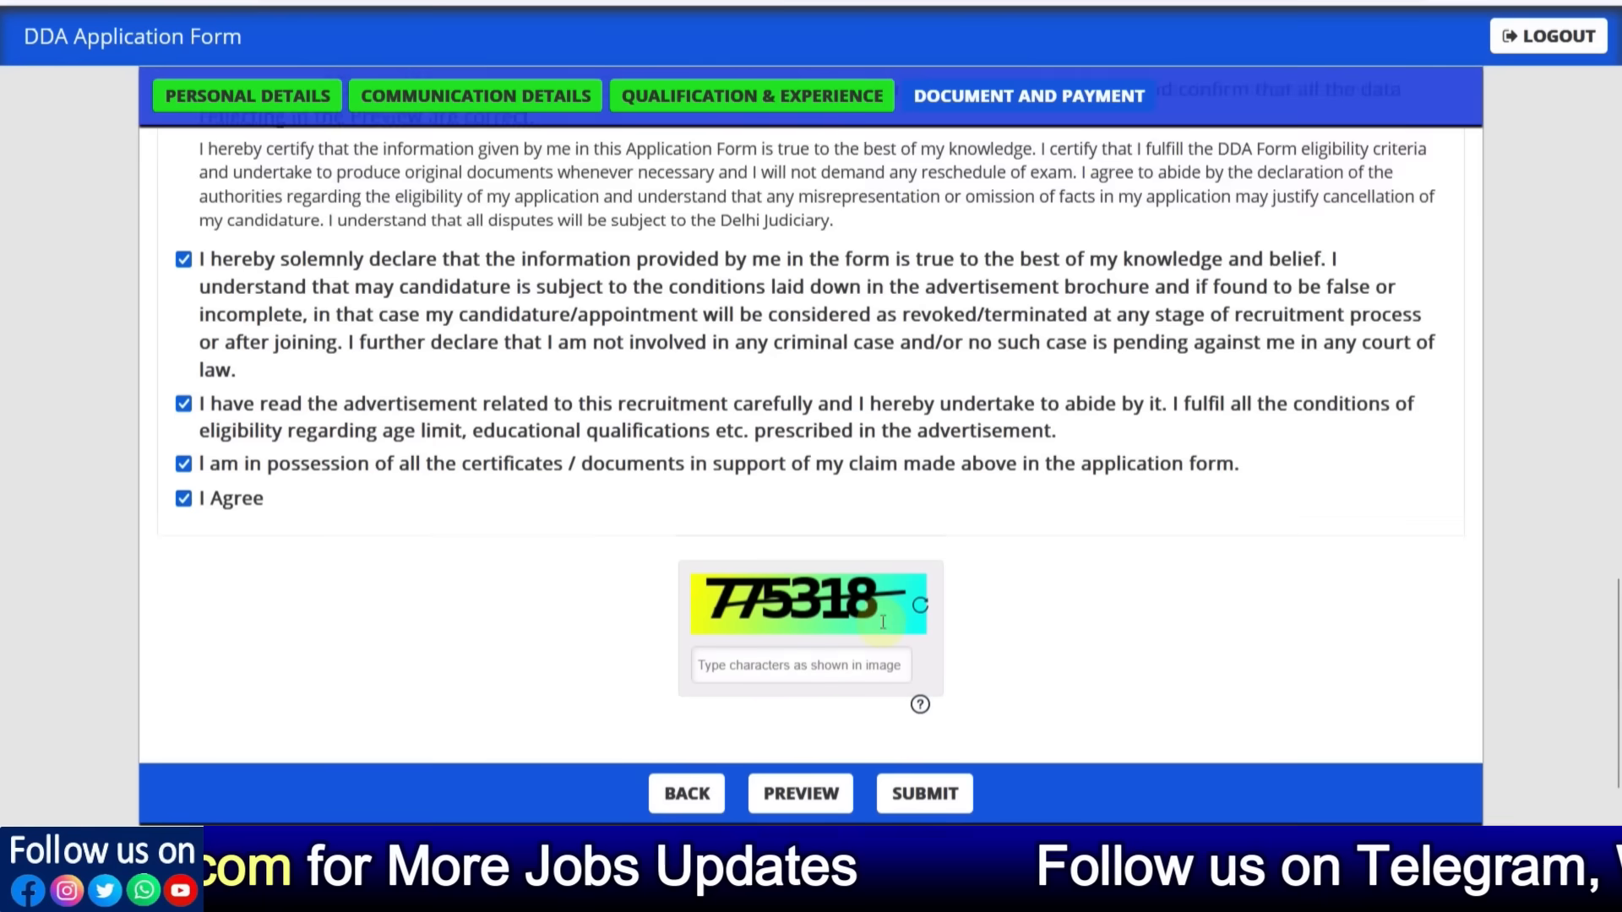
left_click(808, 576)
type("775318")
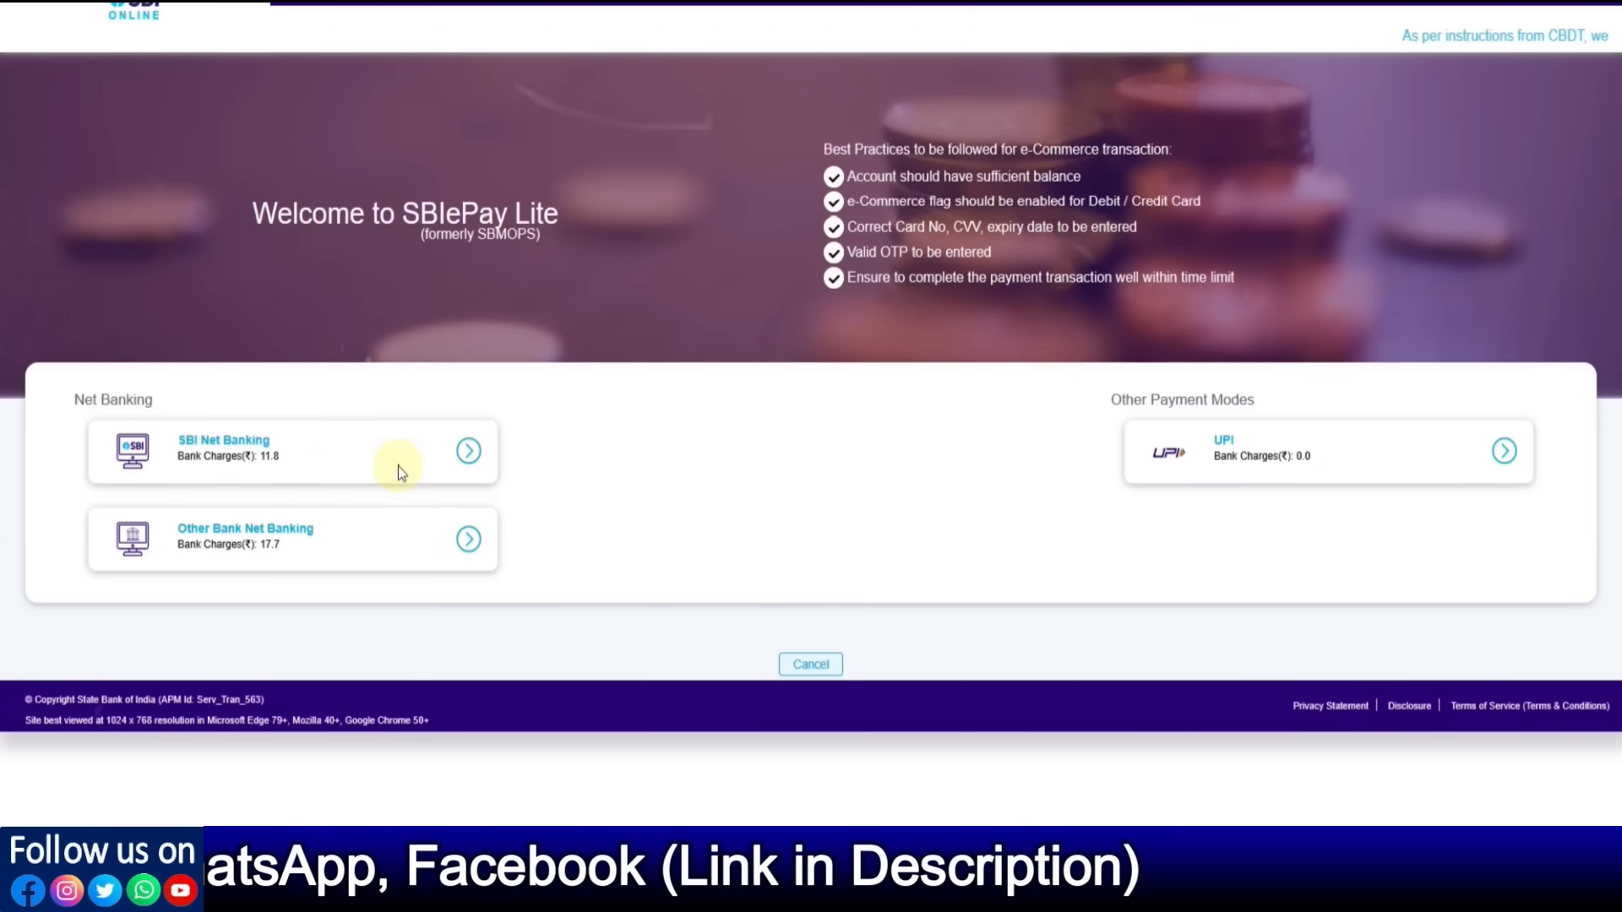
- Pay the 2500 fee by UPI using the QR code option and confirm
left_click(1227, 458)
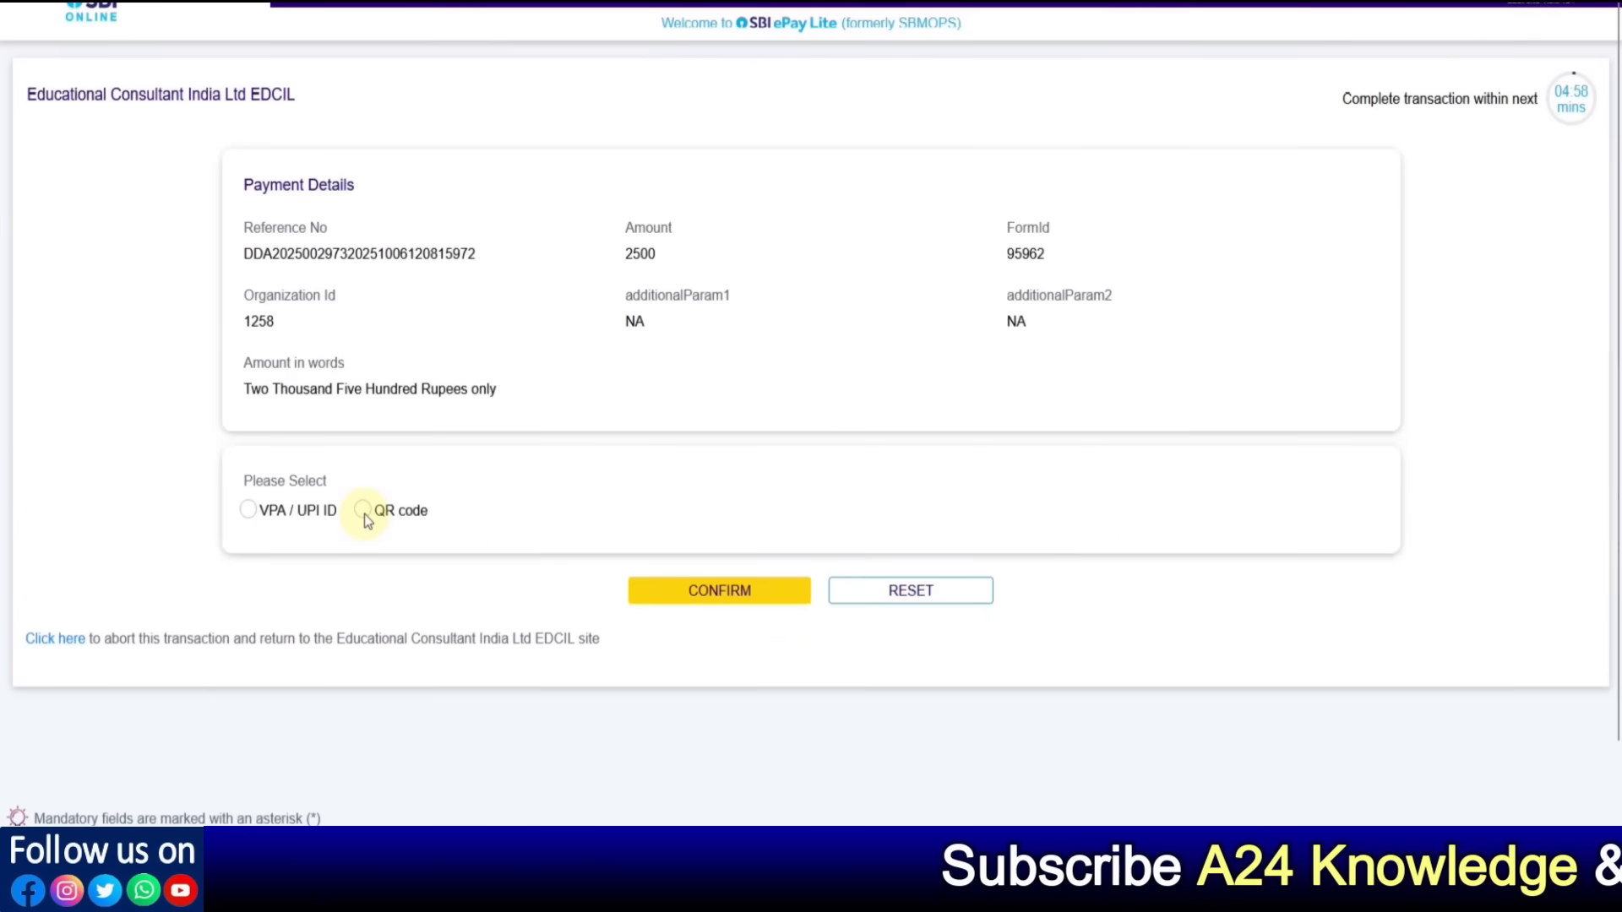
left_click(364, 510)
left_click(719, 590)
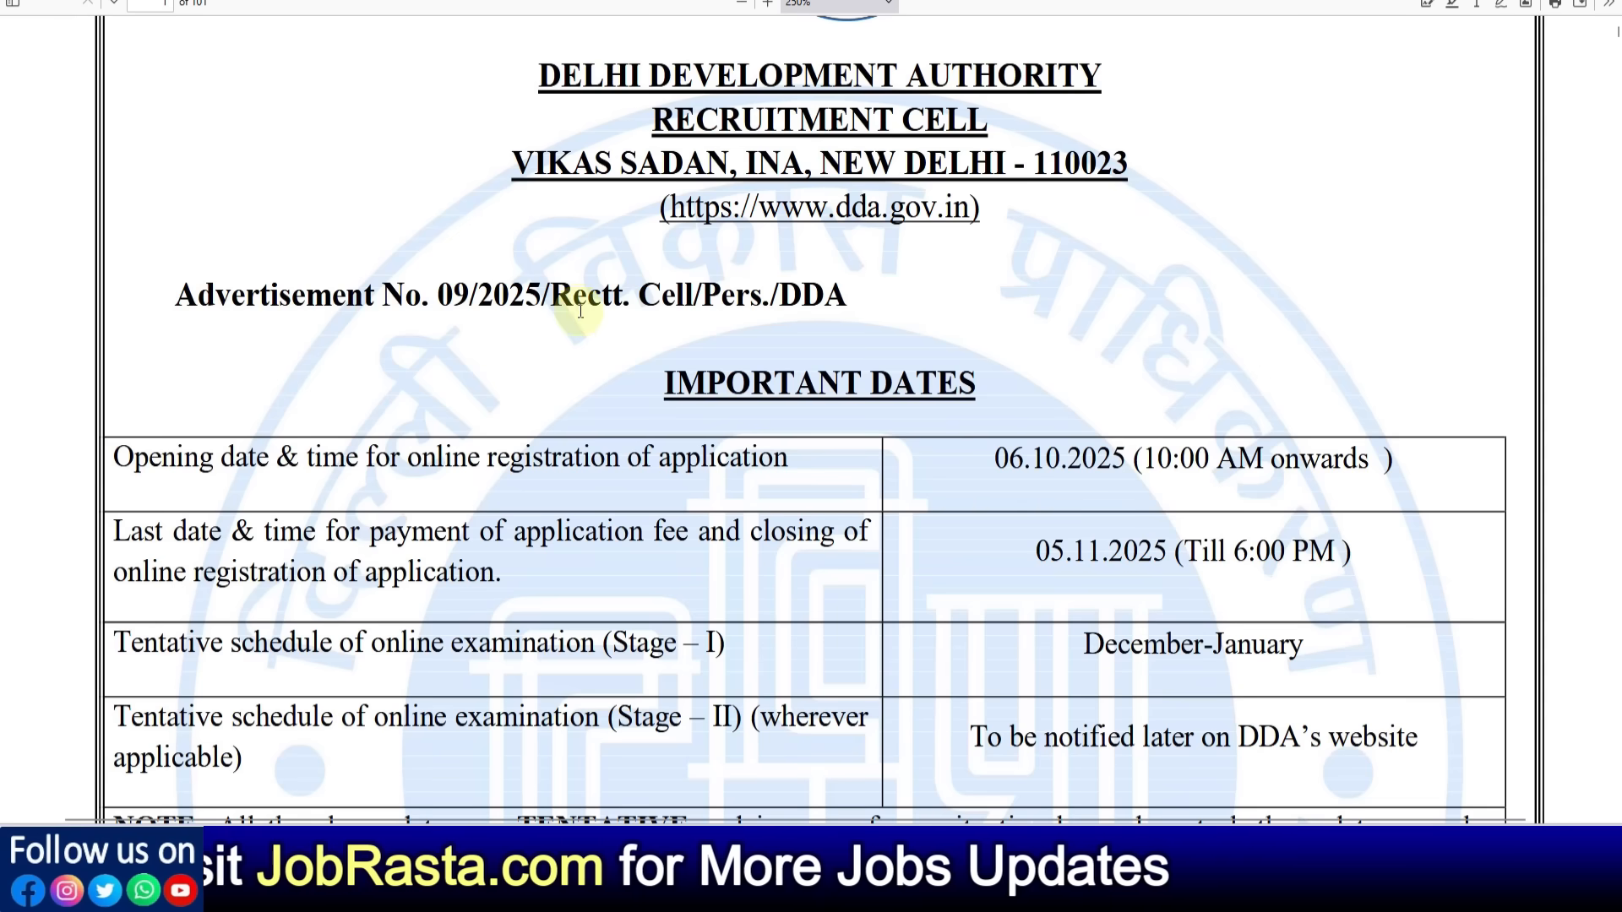
scroll(581, 318, "up", 2)
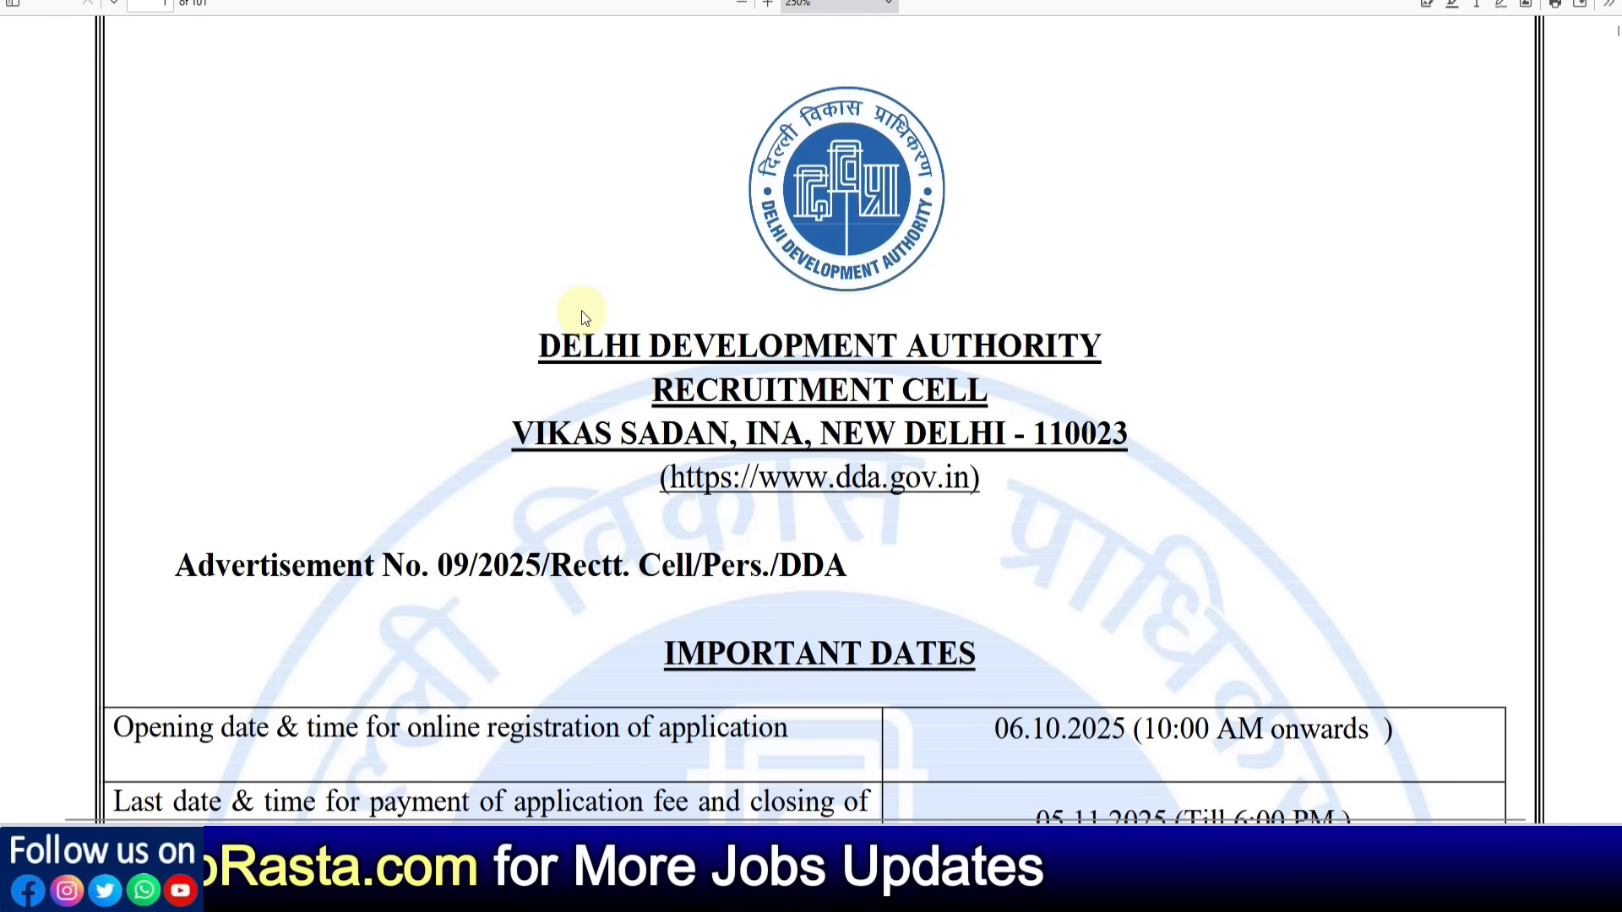